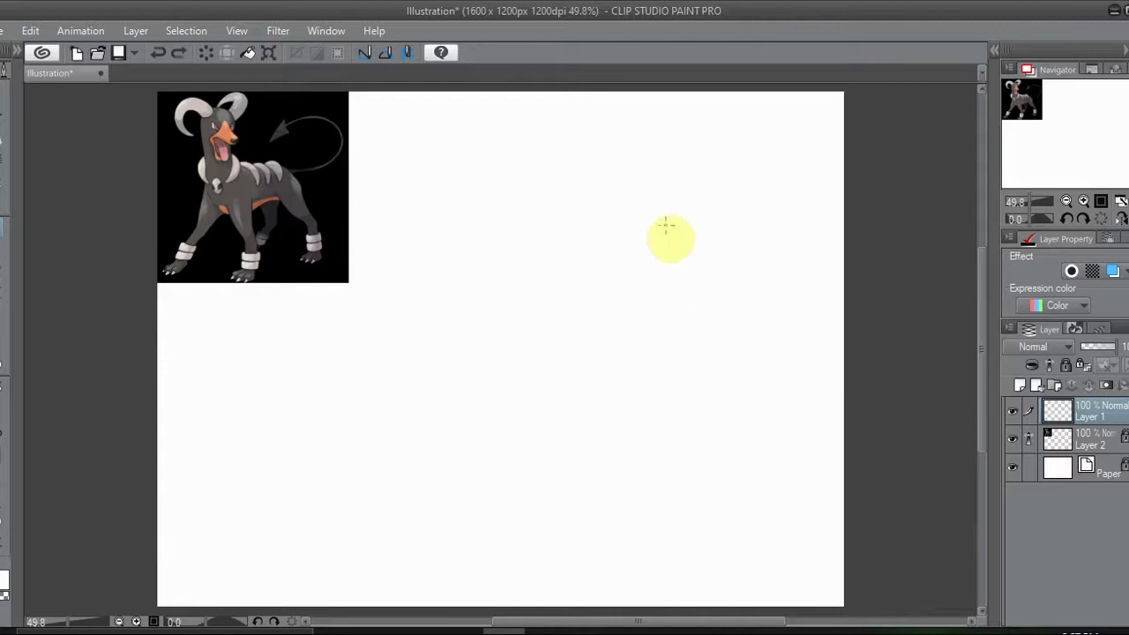
- Sketch a rounded head outline on Layer 1 in the empty area beside the reference image, undoing unsatisfactory strokes
{"action": "key", "text": "ctrl+z"}
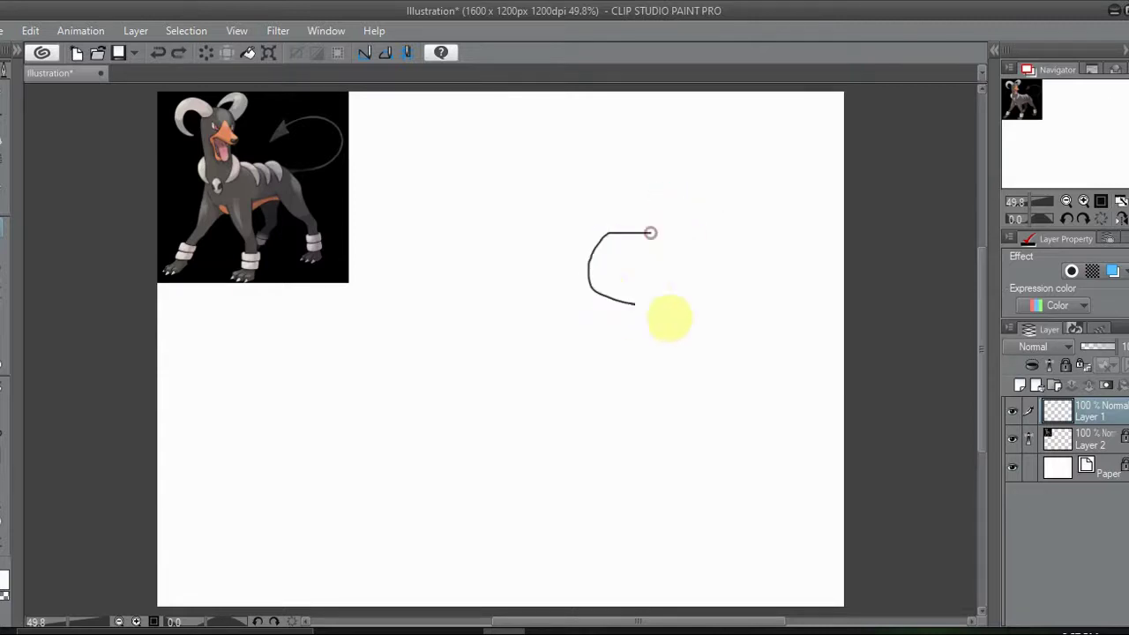
{"action": "key", "text": "ctrl+z"}
{"action": "key", "text": "ctrl+z"}
{"action": "mouse_move", "coordinate": [651, 240]}
{"action": "left_mouse_down"}
{"action": "mouse_move", "coordinate": [668, 315]}
{"action": "mouse_move", "coordinate": [618, 307]}
{"action": "mouse_move", "coordinate": [647, 250]}
{"action": "mouse_move", "coordinate": [693, 351]}
{"action": "mouse_move", "coordinate": [617, 247]}
{"action": "mouse_move", "coordinate": [689, 294]}
{"action": "mouse_move", "coordinate": [654, 258]}
{"action": "mouse_move", "coordinate": [666, 251]}
{"action": "mouse_move", "coordinate": [617, 290]}
{"action": "mouse_move", "coordinate": [676, 255]}
{"action": "left_mouse_up"}
{"action": "key", "text": "ctrl+z"}
{"action": "key", "text": "ctrl+z"}
{"action": "key", "text": "ctrl+z"}
{"action": "key", "text": "ctrl+z"}
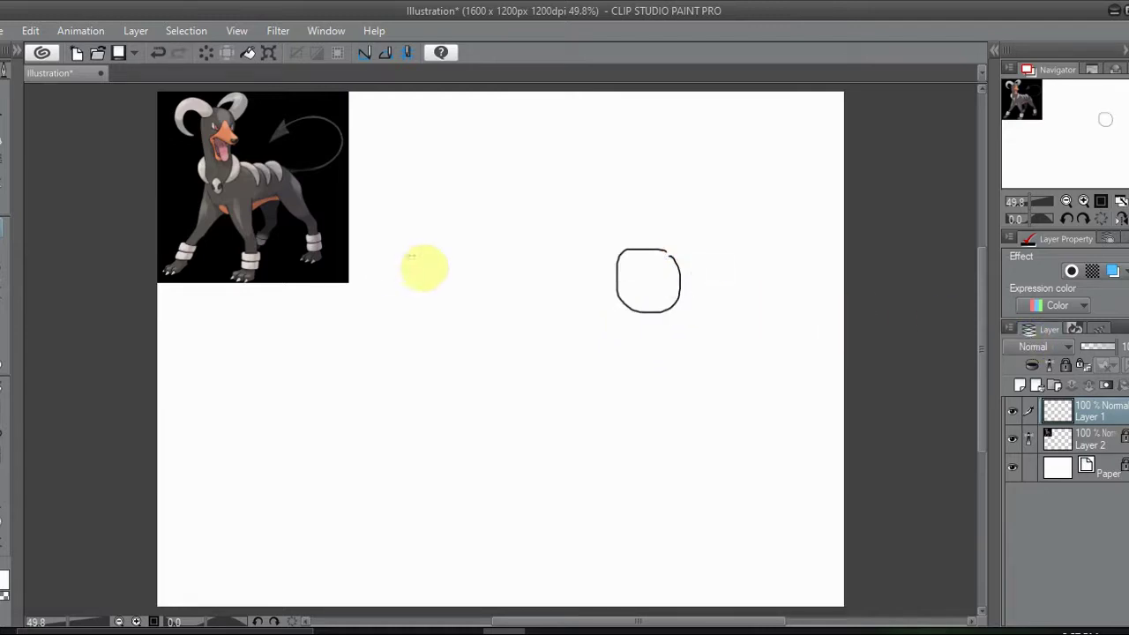
- Add a new layer and draw an angular snout extending from the lower right of the head
{"action": "left_click", "coordinate": [1021, 388]}
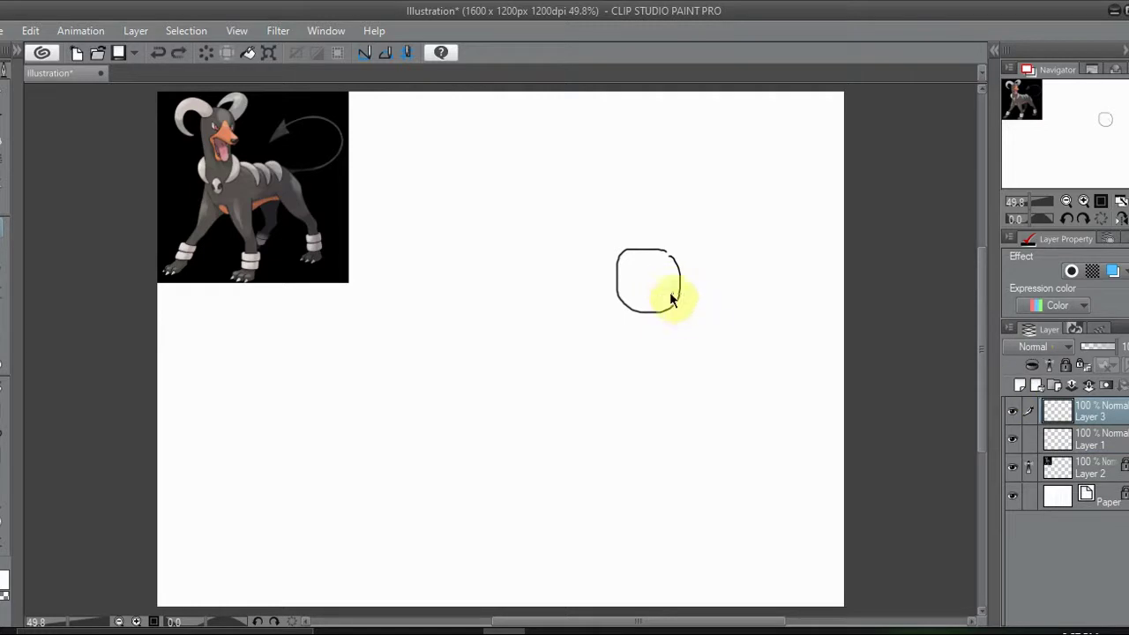
{"action": "mouse_move", "coordinate": [663, 286]}
{"action": "left_mouse_down"}
{"action": "mouse_move", "coordinate": [684, 319]}
{"action": "mouse_move", "coordinate": [676, 323]}
{"action": "left_mouse_up"}
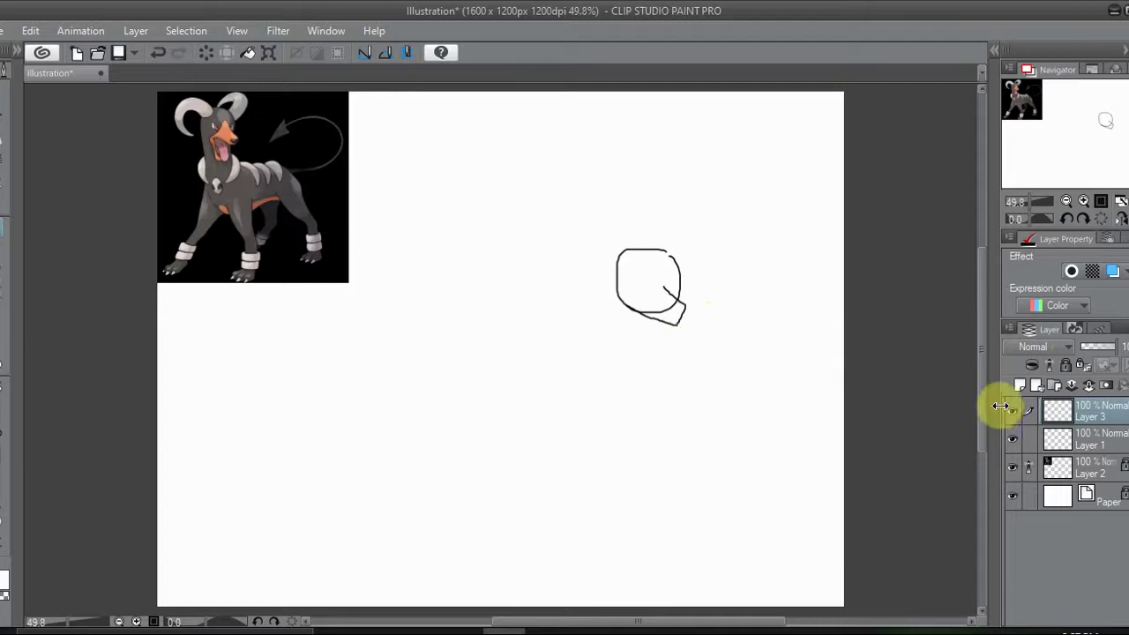
- Set the drawing colour to black and erase the part of the head outline on Layer 1 that crosses the snout
{"action": "left_click", "coordinate": [1090, 441]}
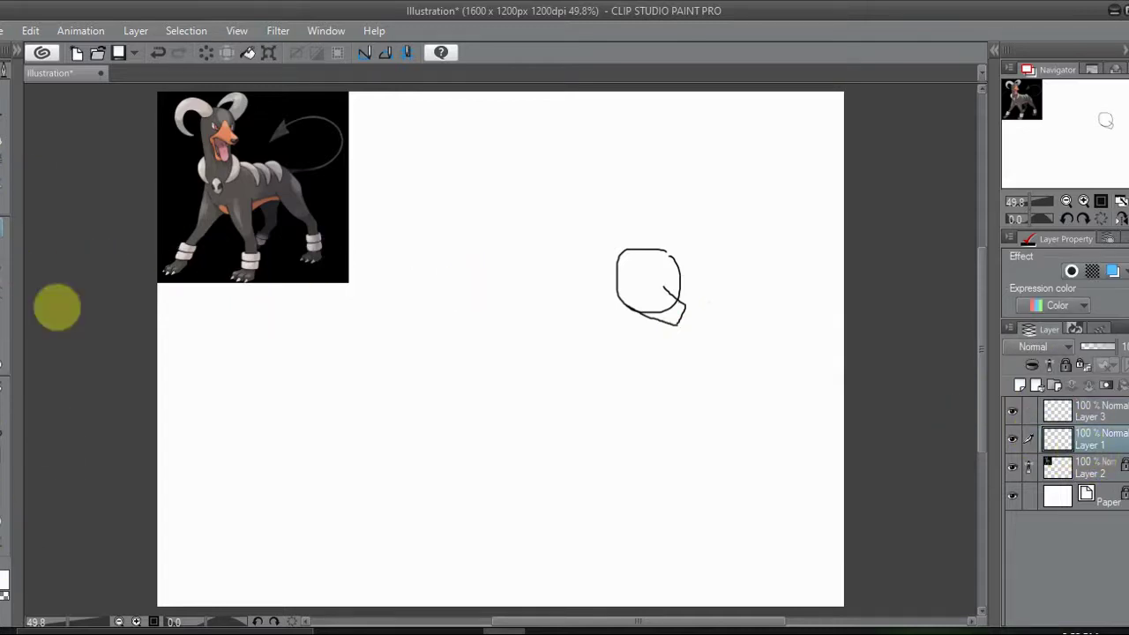
{"action": "left_click", "coordinate": [17, 51]}
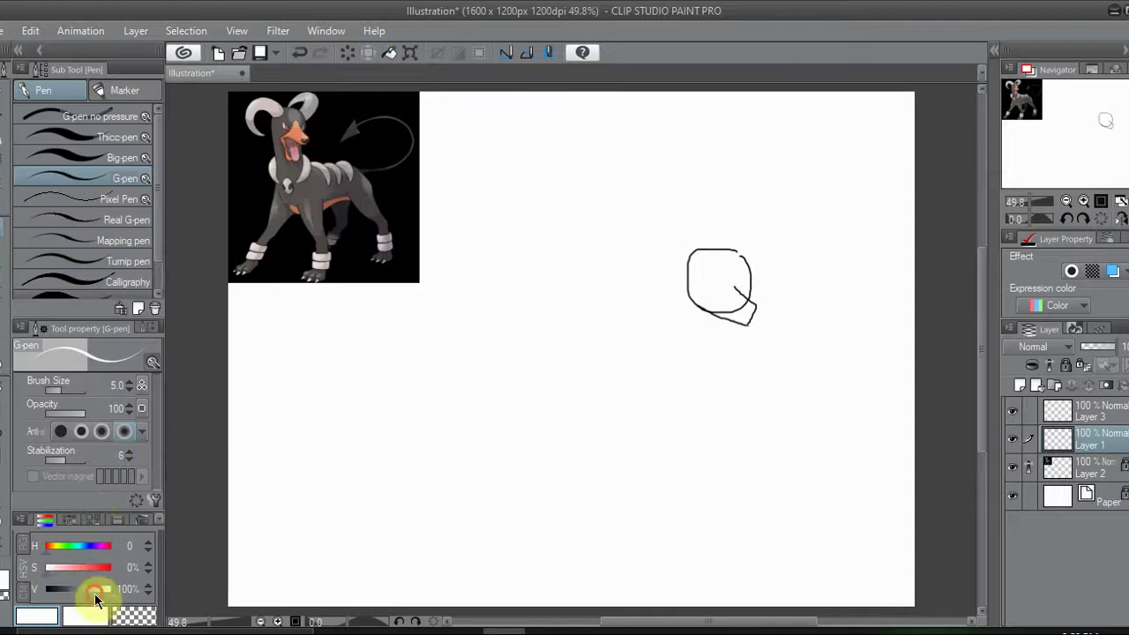
{"action": "left_click_drag", "start_coordinate": [97, 592], "coordinate": [8, 592]}
{"action": "left_click", "coordinate": [4, 342]}
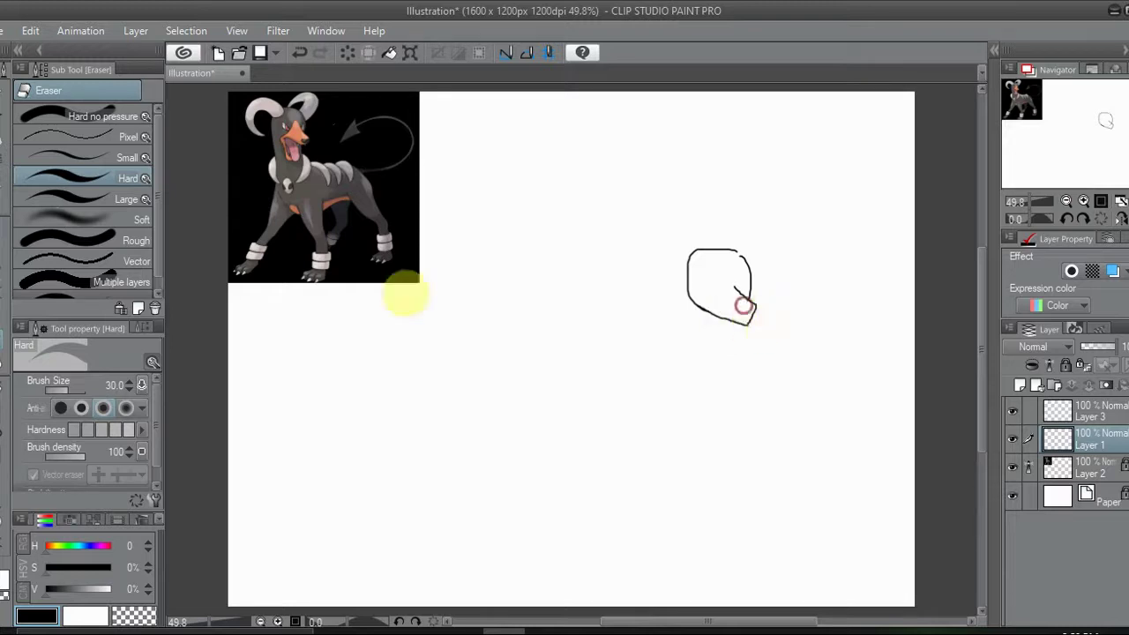
{"action": "left_click", "coordinate": [7, 235]}
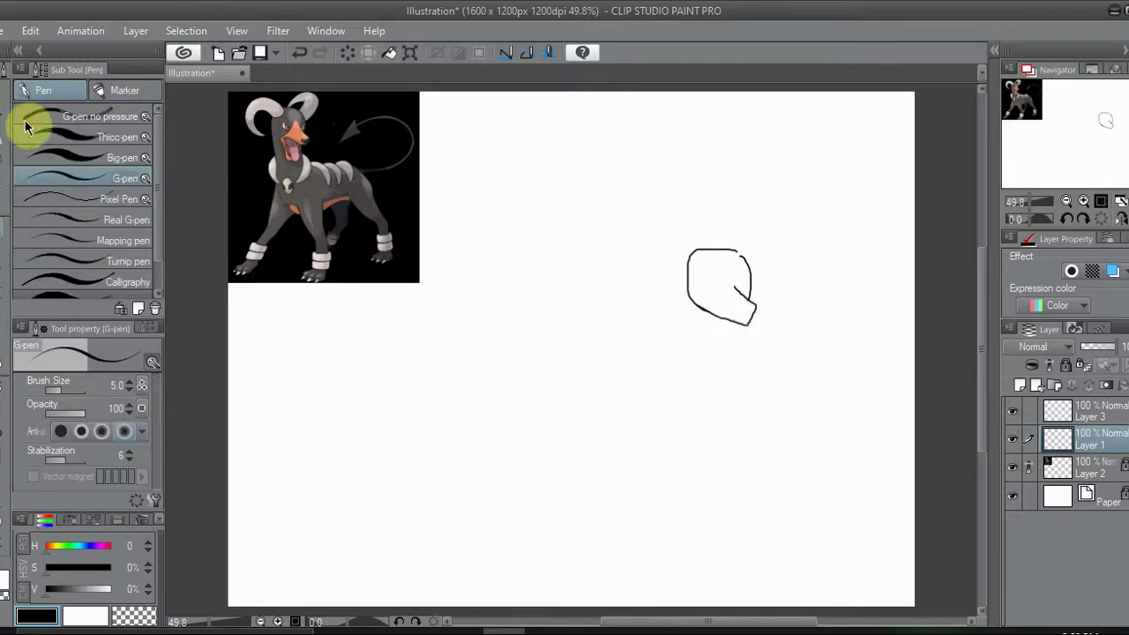
{"action": "left_click", "coordinate": [19, 53]}
- Draw two curved horns on the head on Layer 3, one over the left side and one on top
{"action": "left_click", "coordinate": [1086, 404]}
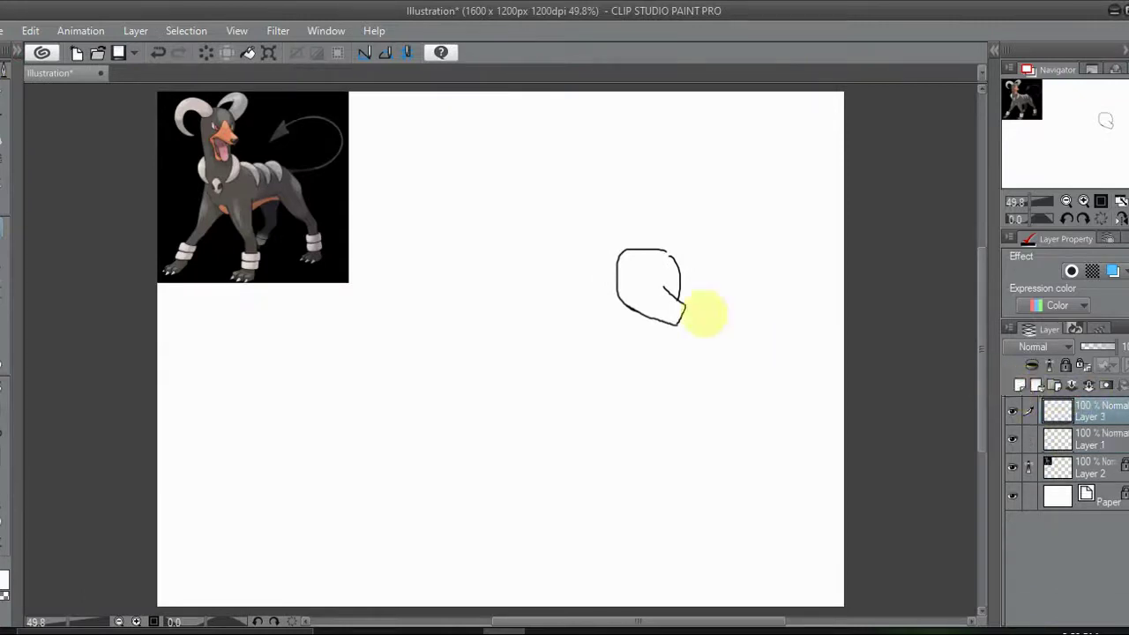
{"action": "mouse_move", "coordinate": [633, 259]}
{"action": "left_mouse_down"}
{"action": "mouse_move", "coordinate": [608, 239]}
{"action": "mouse_move", "coordinate": [587, 248]}
{"action": "mouse_move", "coordinate": [567, 263]}
{"action": "mouse_move", "coordinate": [574, 296]}
{"action": "left_mouse_up"}
{"action": "key", "text": "ctrl+z"}
{"action": "left_click_drag", "start_coordinate": [630, 264], "coordinate": [586, 289]}
{"action": "key", "text": "ctrl+z"}
{"action": "mouse_move", "coordinate": [633, 256]}
{"action": "left_mouse_down"}
{"action": "mouse_move", "coordinate": [584, 265]}
{"action": "mouse_move", "coordinate": [585, 296]}
{"action": "mouse_move", "coordinate": [604, 260]}
{"action": "mouse_move", "coordinate": [623, 276]}
{"action": "mouse_move", "coordinate": [587, 300]}
{"action": "mouse_move", "coordinate": [615, 272]}
{"action": "mouse_move", "coordinate": [671, 257]}
{"action": "mouse_move", "coordinate": [672, 236]}
{"action": "mouse_move", "coordinate": [622, 216]}
{"action": "mouse_move", "coordinate": [655, 249]}
{"action": "left_mouse_up"}
{"action": "key", "text": "ctrl+z"}
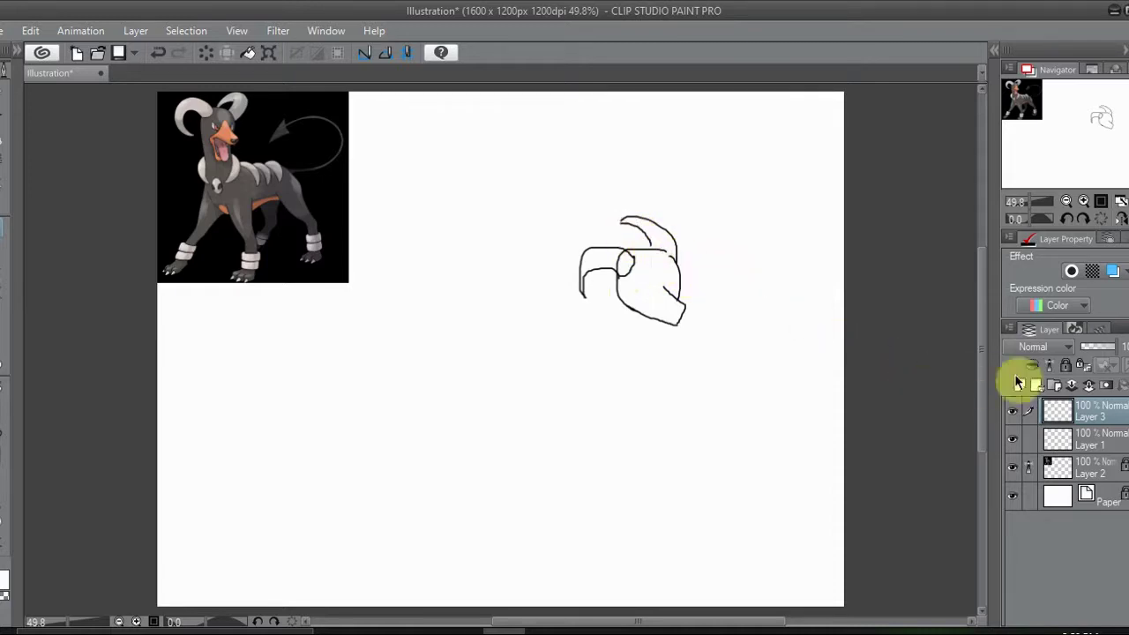
- Erase the head outline inside the left horn's base on Layer 1, then reactivate the pen on Layer 3
{"action": "left_click", "coordinate": [1070, 439]}
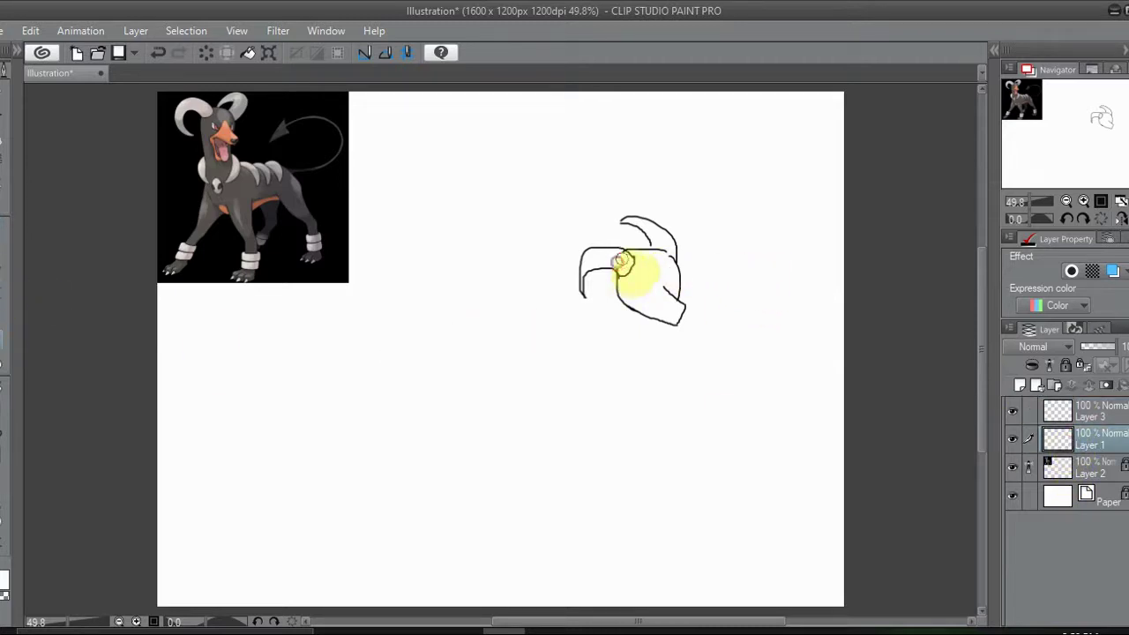
{"action": "left_click", "coordinate": [623, 257]}
{"action": "left_click", "coordinate": [3, 239]}
{"action": "left_click", "coordinate": [1090, 417]}
{"action": "left_click", "coordinate": [1093, 416]}
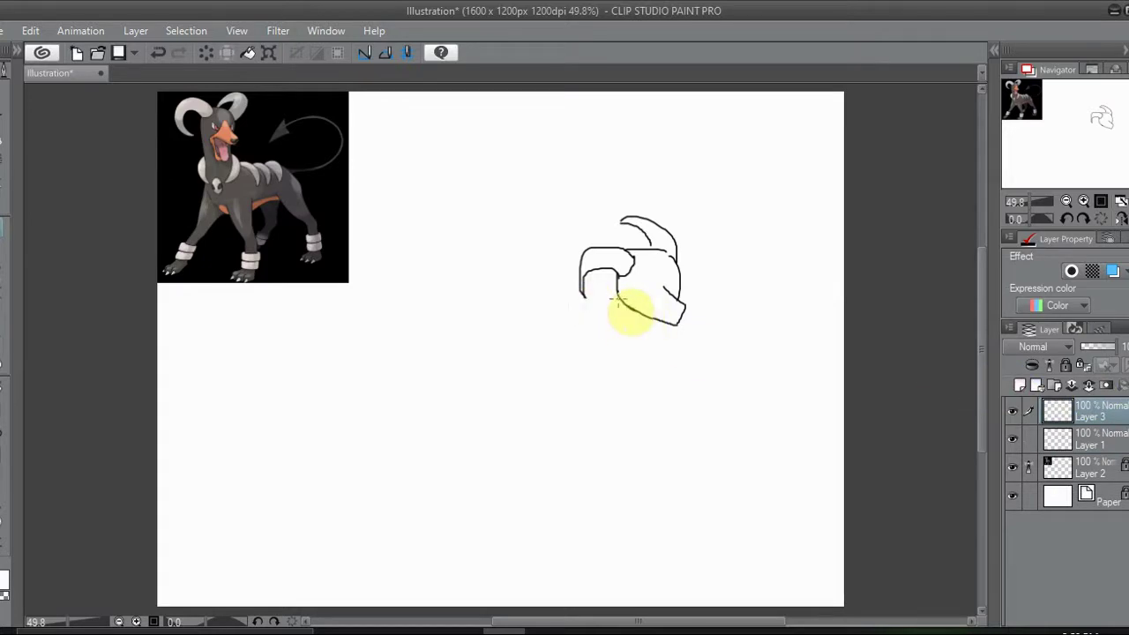
{"action": "mouse_move", "coordinate": [618, 298]}
{"action": "left_mouse_down"}
{"action": "mouse_move", "coordinate": [622, 392]}
{"action": "mouse_move", "coordinate": [649, 422]}
{"action": "left_mouse_up"}
{"action": "key", "text": "ctrl+z"}
{"action": "mouse_move", "coordinate": [650, 335]}
{"action": "left_mouse_down"}
{"action": "mouse_move", "coordinate": [618, 299]}
{"action": "mouse_move", "coordinate": [637, 378]}
{"action": "mouse_move", "coordinate": [699, 437]}
{"action": "mouse_move", "coordinate": [706, 463]}
{"action": "left_mouse_up"}
{"action": "key", "text": "ctrl+z"}
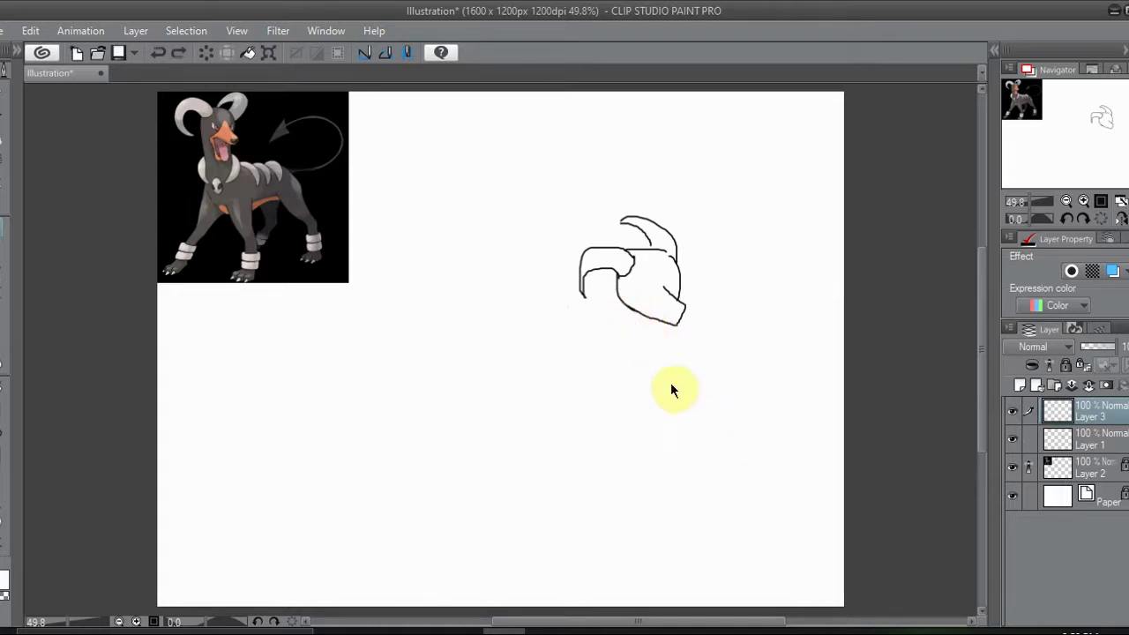
- Move the horned head sketch left to about the middle of the canvas
{"action": "left_click", "coordinate": [1112, 439]}
{"action": "left_click_drag", "start_coordinate": [744, 360], "coordinate": [630, 374]}
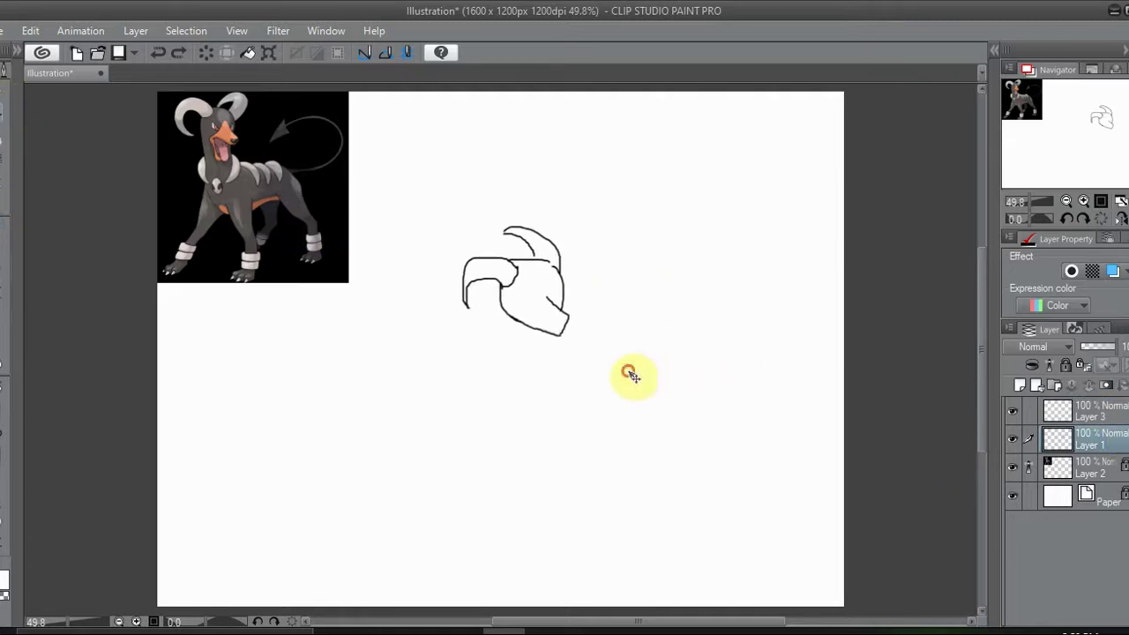
- Draw a small filled black nose at the snout's tip on Layer 3 and merge that layer into Layer 1
{"action": "left_click", "coordinate": [1103, 411]}
{"action": "left_click_drag", "start_coordinate": [562, 258], "coordinate": [520, 297]}
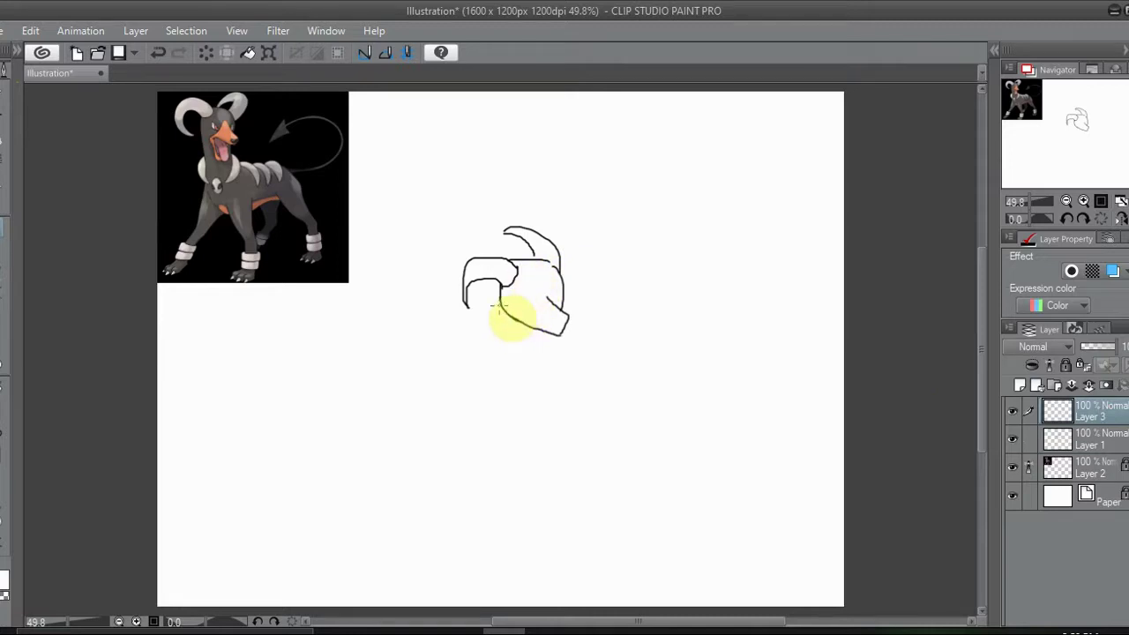
{"action": "left_click_drag", "start_coordinate": [499, 306], "coordinate": [565, 327]}
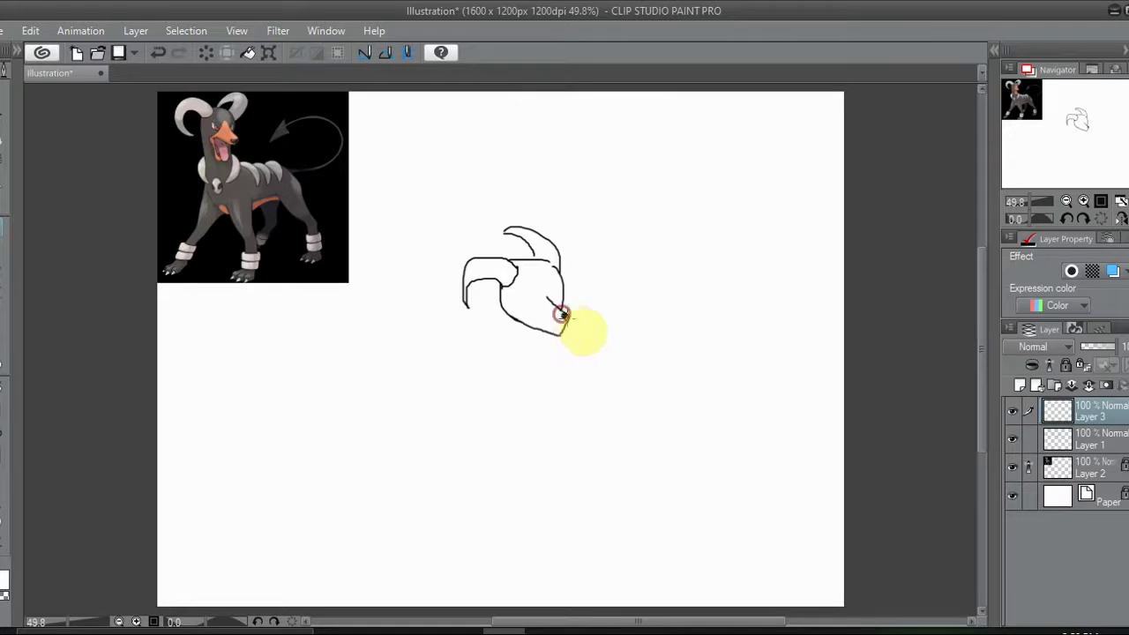
{"action": "left_click", "coordinate": [1089, 385]}
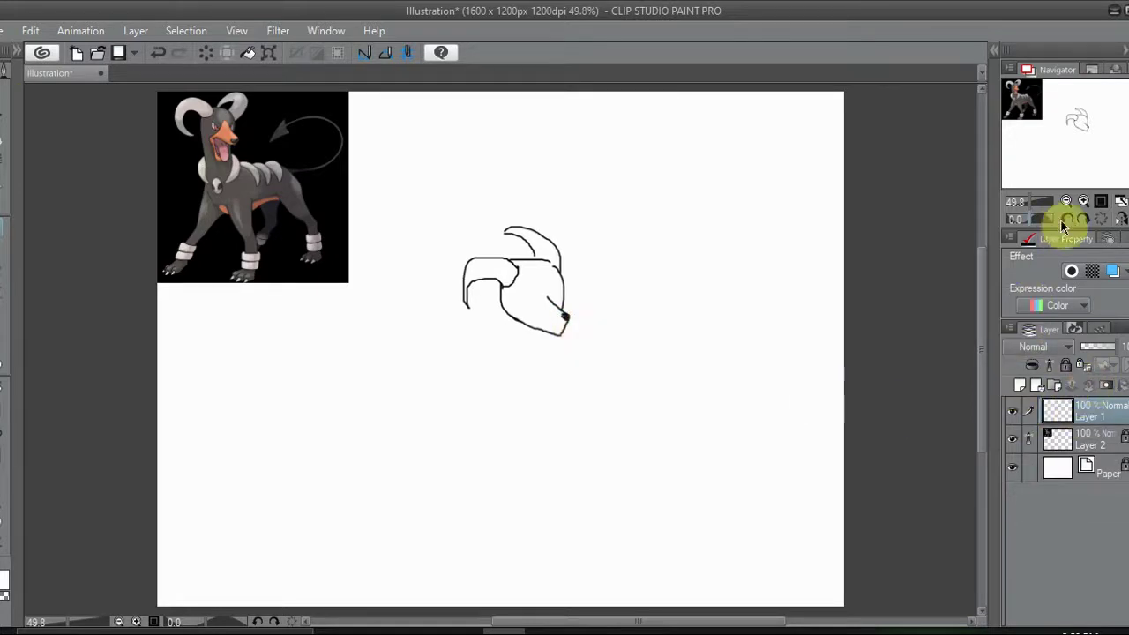
- Draw two angular eyes with pupils on a new layer and merge it down into Layer 1
{"action": "left_click", "coordinate": [1081, 202]}
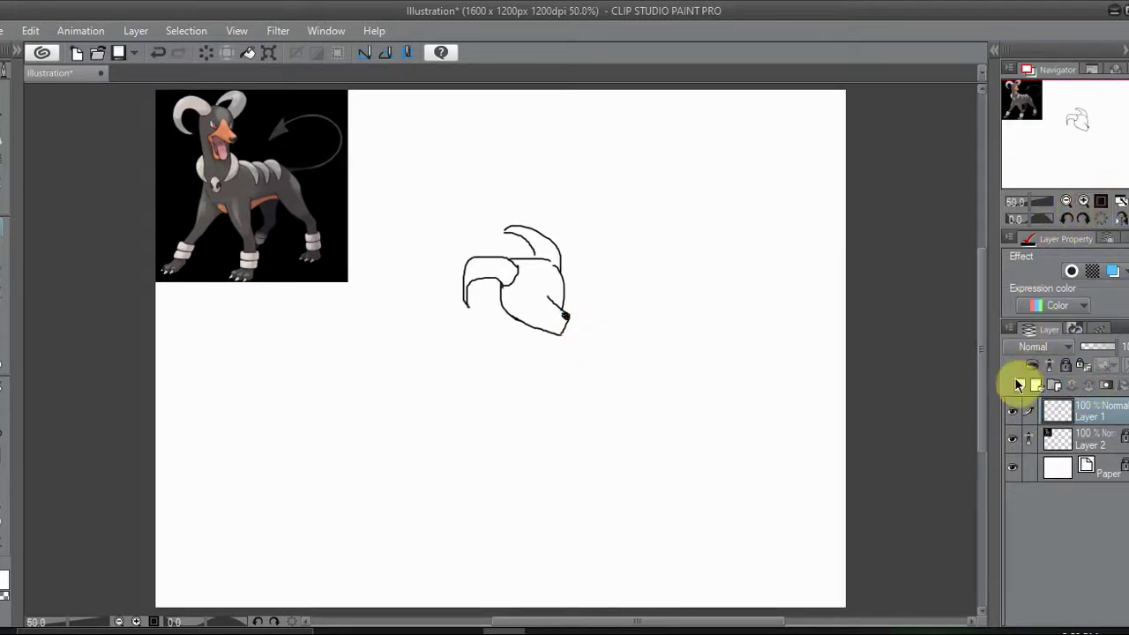
{"action": "left_click", "coordinate": [1019, 384]}
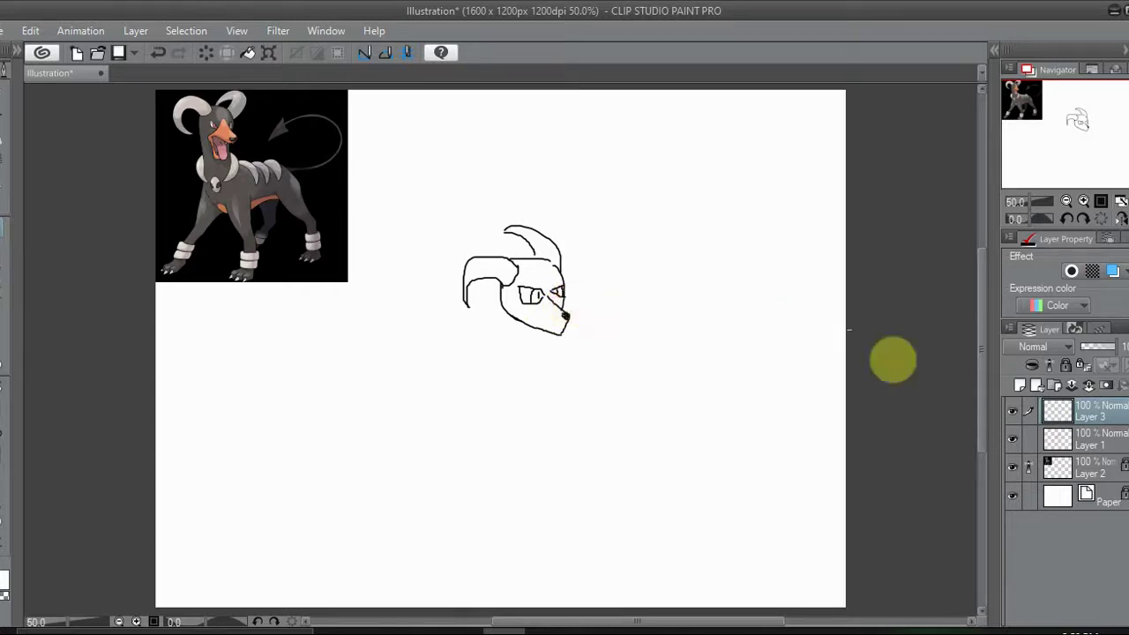
{"action": "left_click", "coordinate": [1090, 386]}
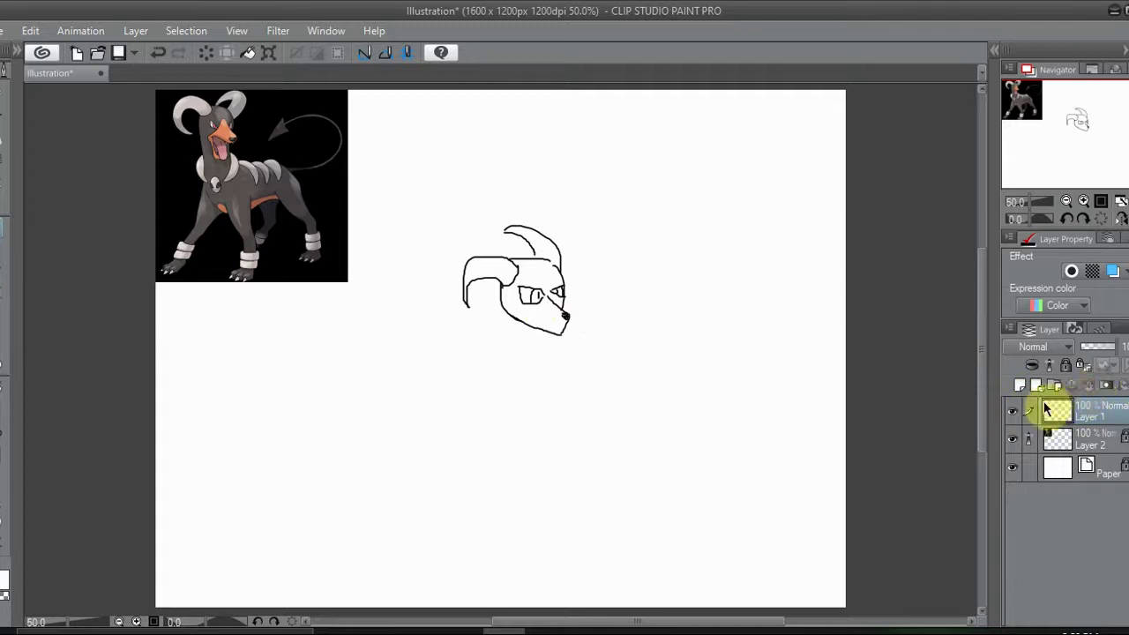
- Draw a straight mouth line on a new layer, remove the stray stroke beyond the muzzle, and merge the layer into Layer 1
{"action": "left_click", "coordinate": [1021, 392]}
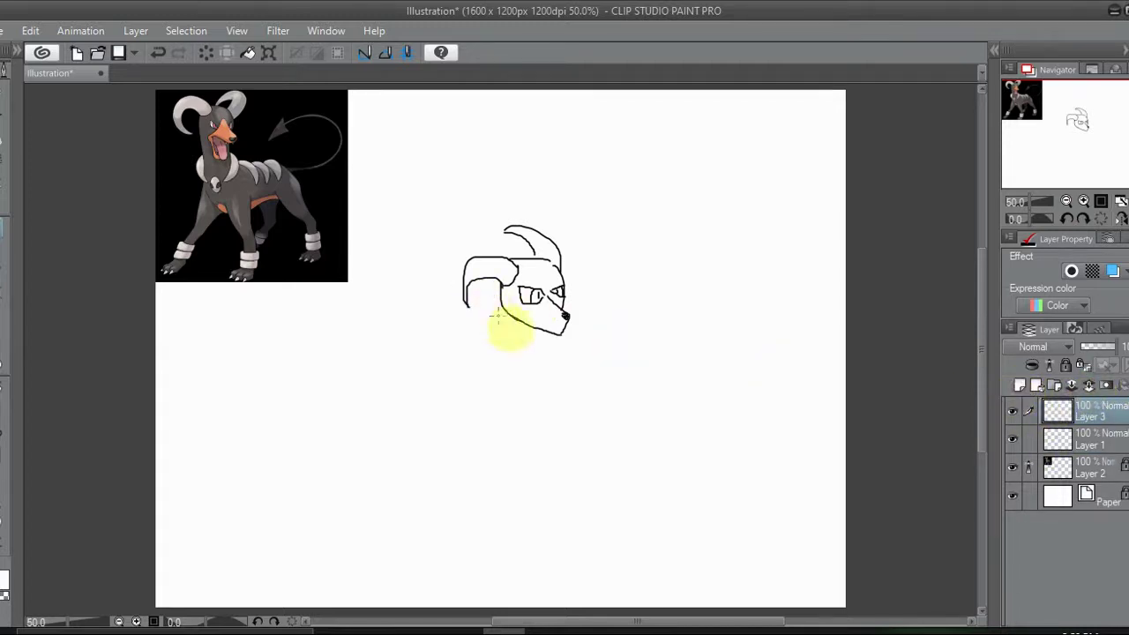
{"action": "mouse_move", "coordinate": [525, 332]}
{"action": "left_mouse_down"}
{"action": "mouse_move", "coordinate": [574, 341]}
{"action": "mouse_move", "coordinate": [565, 324]}
{"action": "mouse_move", "coordinate": [538, 322]}
{"action": "left_mouse_up"}
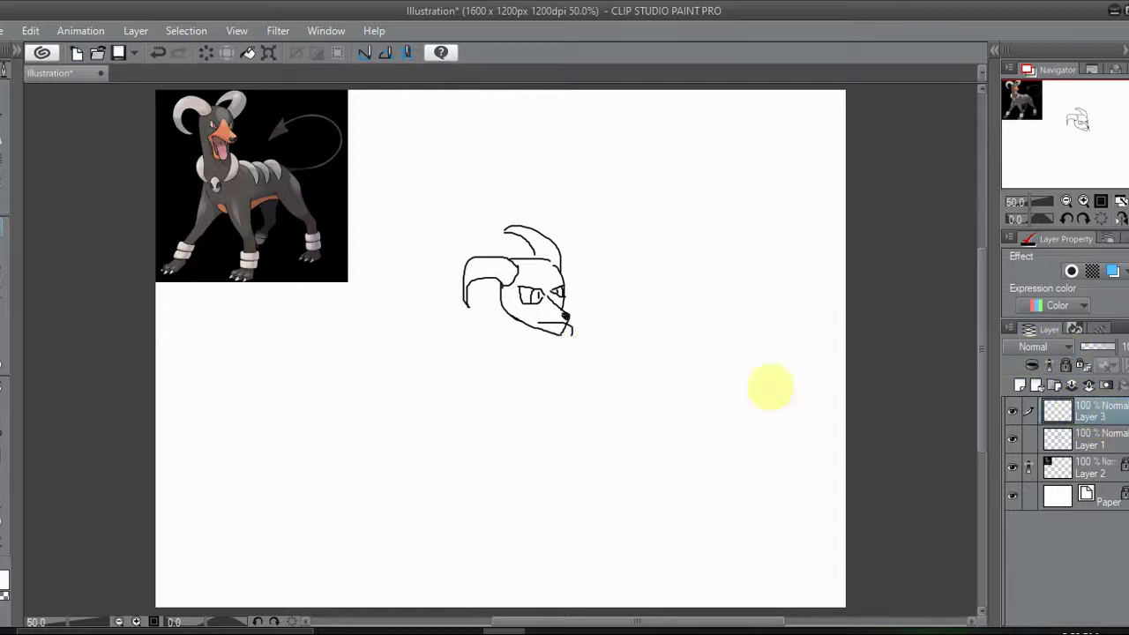
{"action": "left_click", "coordinate": [2, 340]}
{"action": "left_click", "coordinate": [576, 332]}
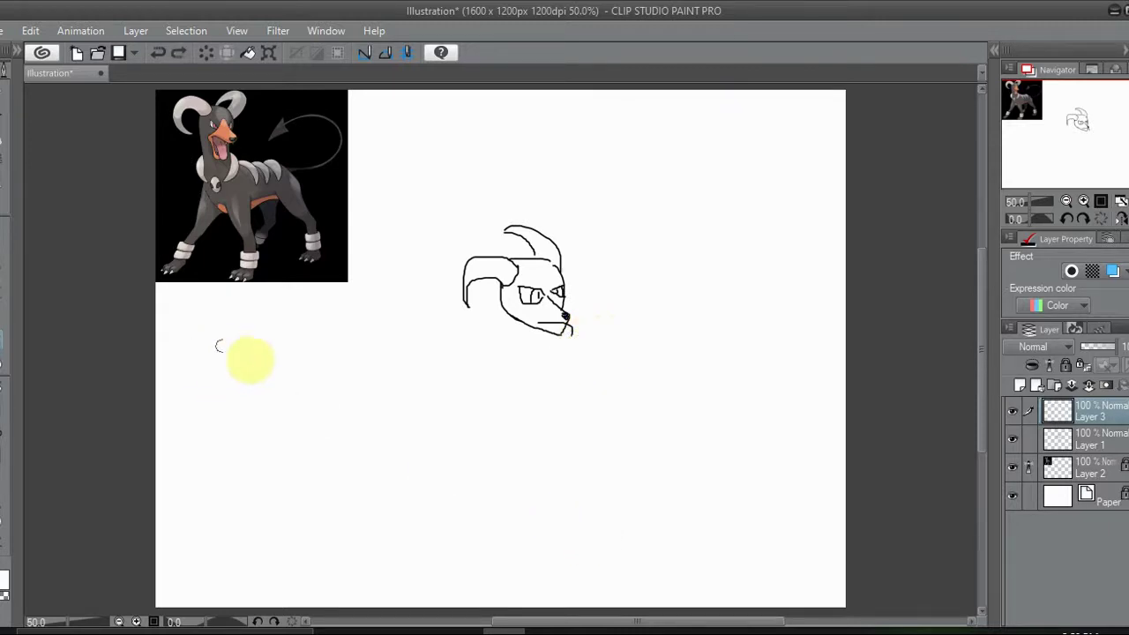
{"action": "key", "text": "ctrl+y"}
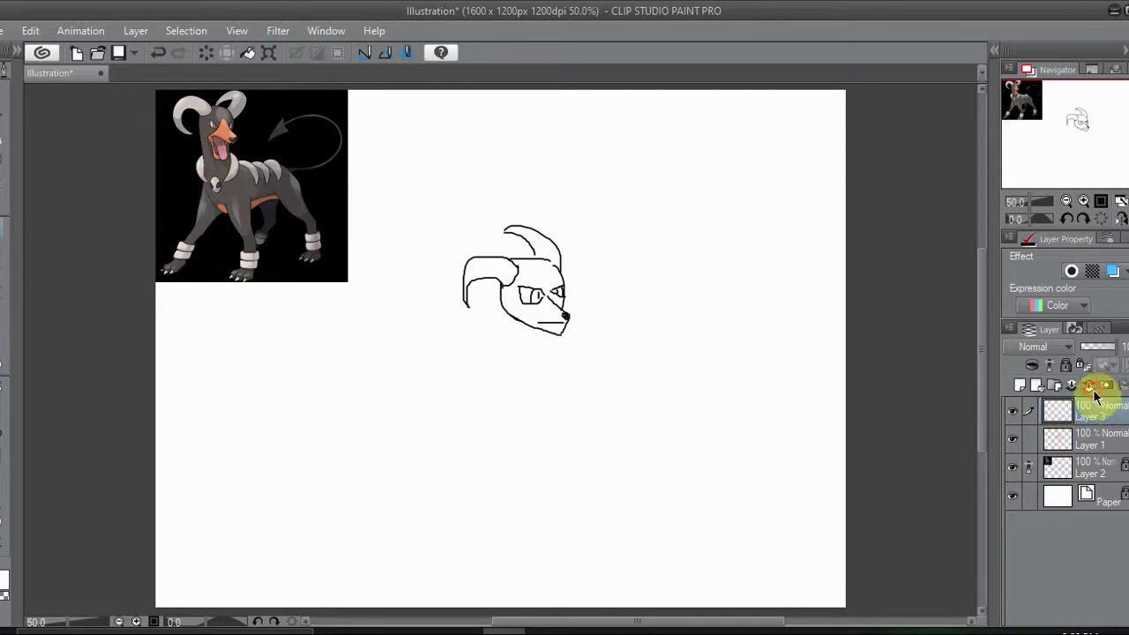
{"action": "left_click", "coordinate": [1090, 386]}
- Draw the curved line from throat to belly on a new layer and the neck, back and rump line on another new layer
{"action": "left_click", "coordinate": [1019, 385]}
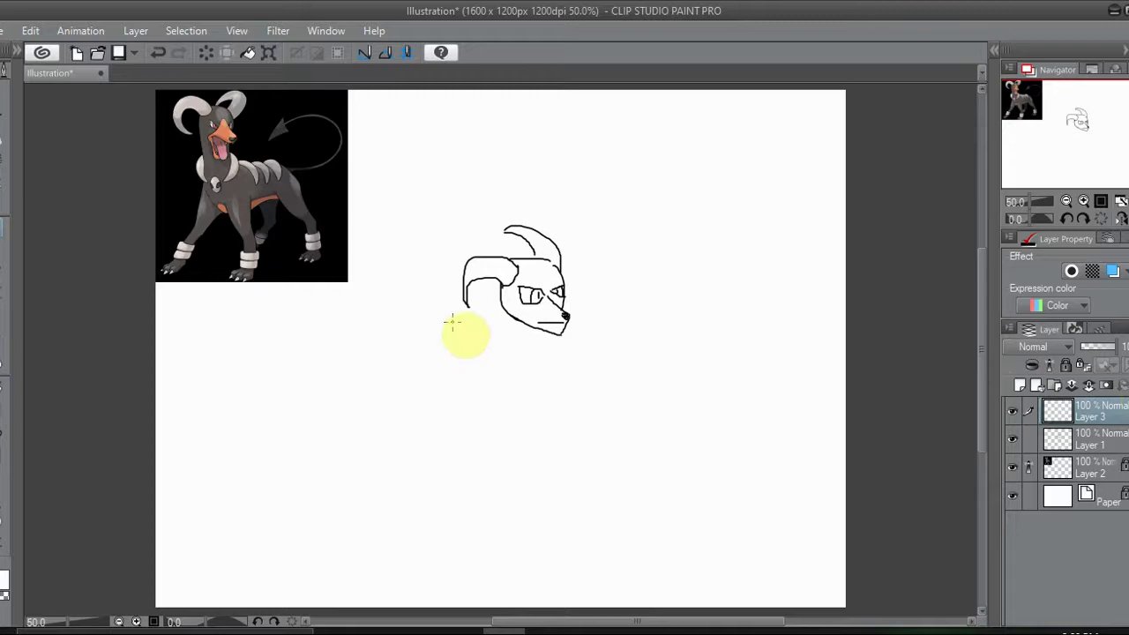
{"action": "left_click", "coordinate": [532, 283]}
{"action": "key", "text": "ctrl+z"}
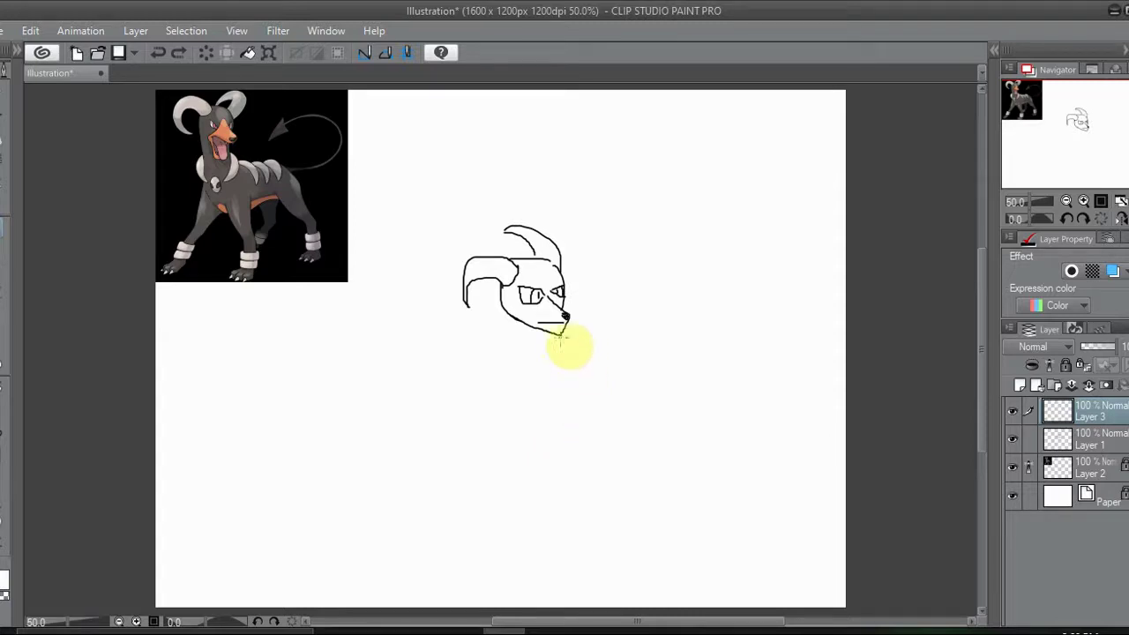
{"action": "mouse_move", "coordinate": [506, 309]}
{"action": "left_mouse_down"}
{"action": "mouse_move", "coordinate": [545, 433]}
{"action": "mouse_move", "coordinate": [740, 458]}
{"action": "left_mouse_up"}
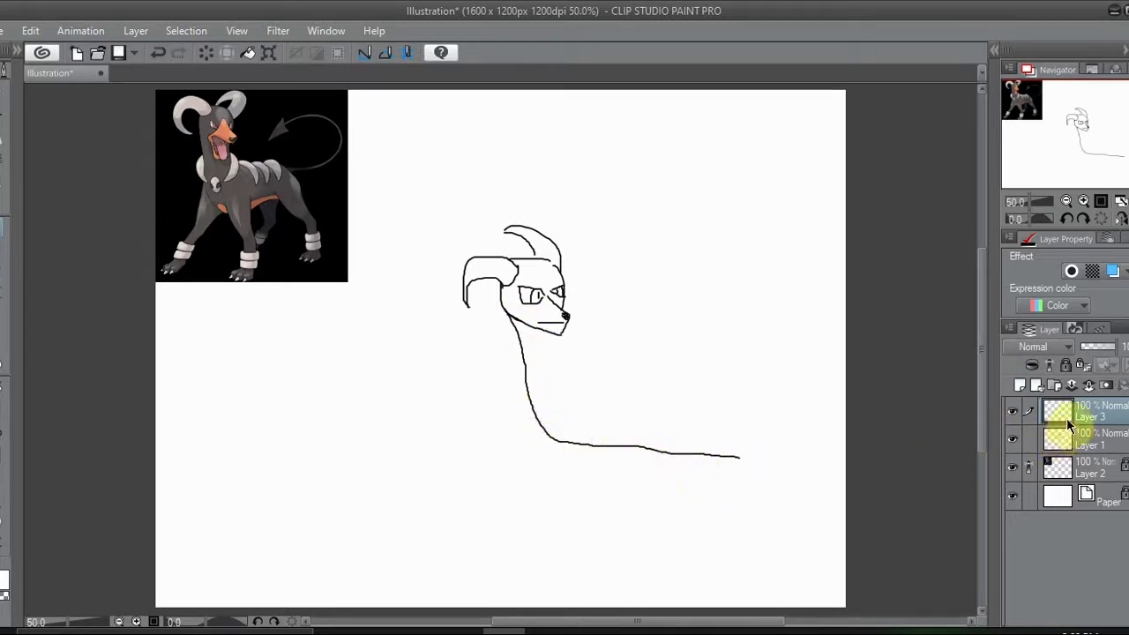
{"action": "left_click", "coordinate": [1021, 389]}
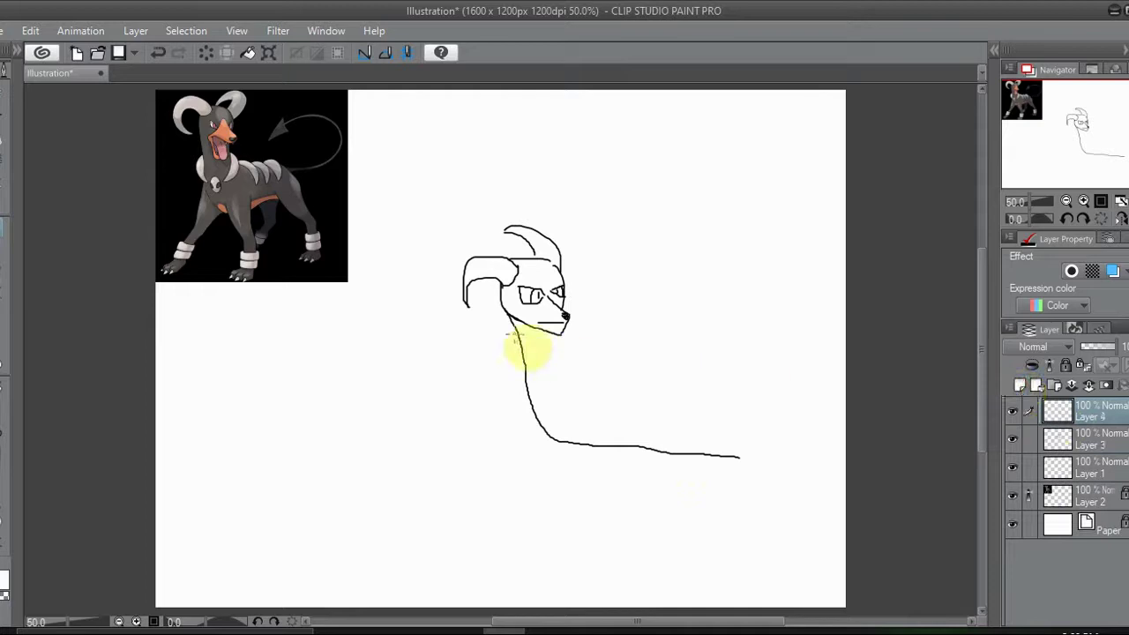
{"action": "mouse_move", "coordinate": [545, 330]}
{"action": "left_mouse_down"}
{"action": "mouse_move", "coordinate": [557, 371]}
{"action": "mouse_move", "coordinate": [605, 395]}
{"action": "mouse_move", "coordinate": [705, 405]}
{"action": "mouse_move", "coordinate": [738, 459]}
{"action": "left_mouse_up"}
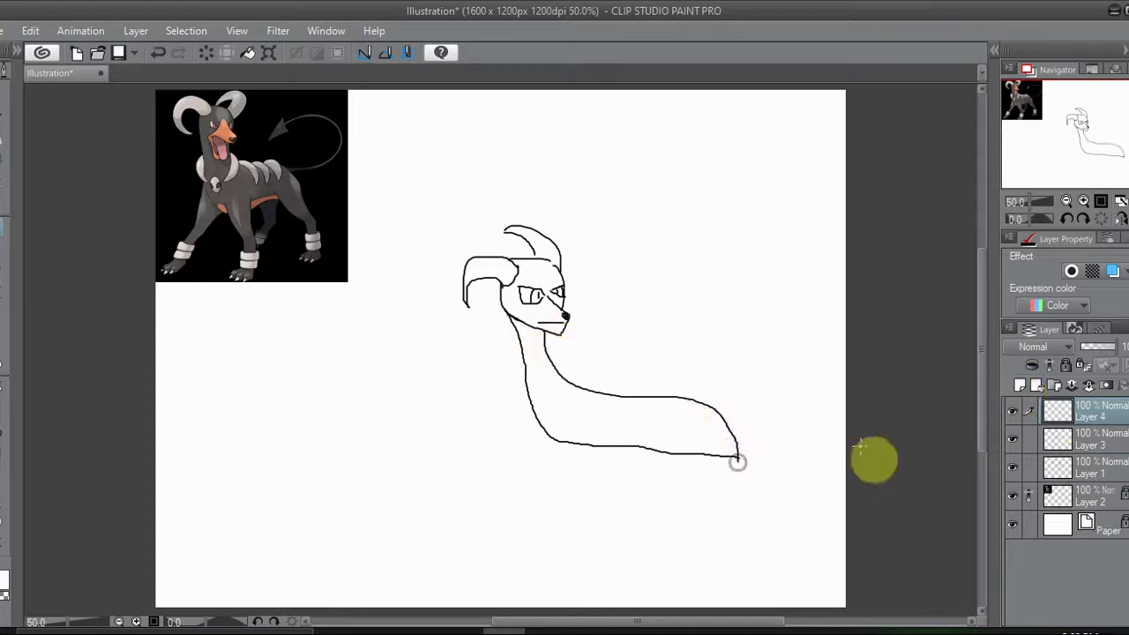
- Draw a front leg with a toed paw and a hind leg with its foot on a new layer
{"action": "left_click", "coordinate": [1021, 386]}
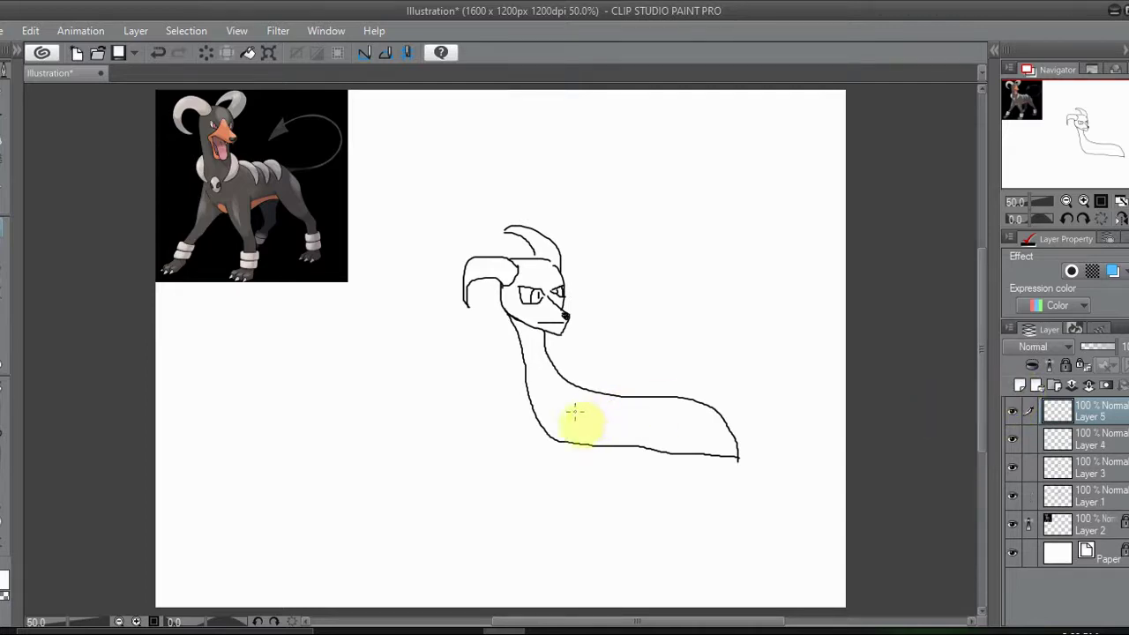
{"action": "mouse_move", "coordinate": [552, 407]}
{"action": "left_mouse_down"}
{"action": "mouse_move", "coordinate": [570, 454]}
{"action": "mouse_move", "coordinate": [466, 551]}
{"action": "mouse_move", "coordinate": [501, 535]}
{"action": "mouse_move", "coordinate": [465, 554]}
{"action": "mouse_move", "coordinate": [506, 548]}
{"action": "mouse_move", "coordinate": [481, 555]}
{"action": "mouse_move", "coordinate": [502, 557]}
{"action": "mouse_move", "coordinate": [579, 506]}
{"action": "mouse_move", "coordinate": [599, 460]}
{"action": "mouse_move", "coordinate": [597, 415]}
{"action": "left_mouse_up"}
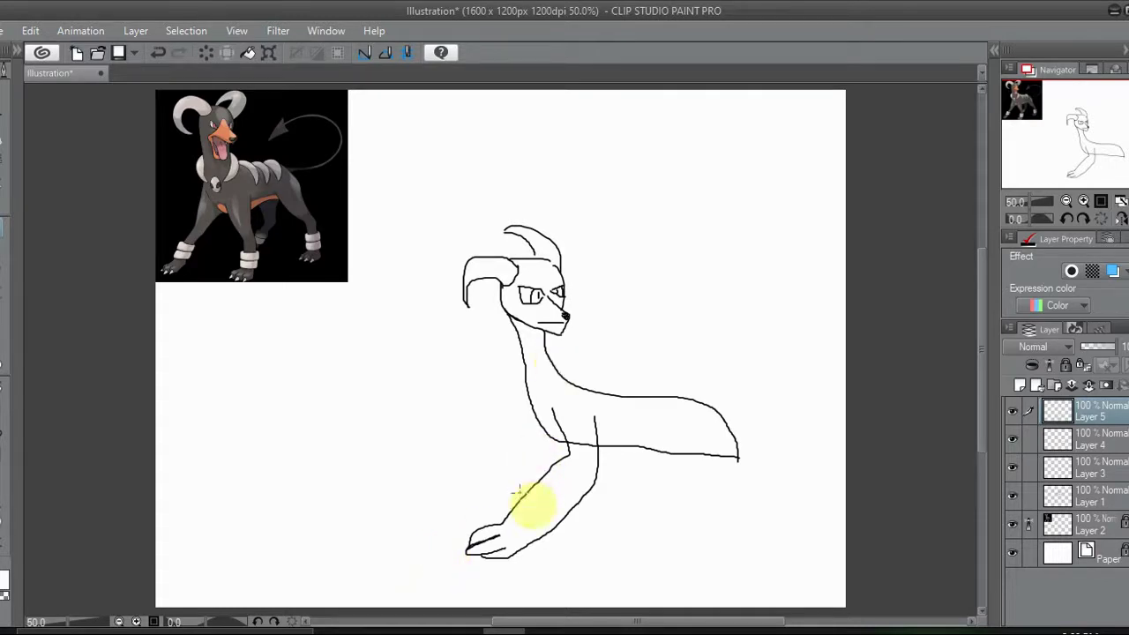
{"action": "mouse_move", "coordinate": [546, 632]}
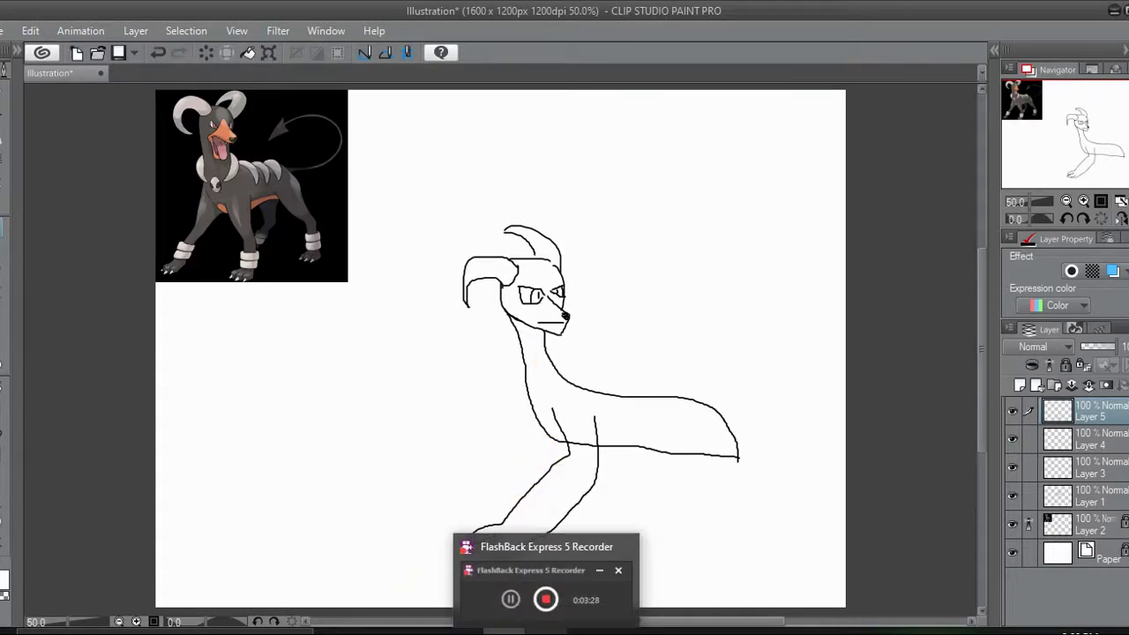
{"action": "mouse_move", "coordinate": [701, 433]}
{"action": "left_mouse_down"}
{"action": "mouse_move", "coordinate": [693, 483]}
{"action": "mouse_move", "coordinate": [712, 498]}
{"action": "mouse_move", "coordinate": [691, 549]}
{"action": "mouse_move", "coordinate": [667, 563]}
{"action": "mouse_move", "coordinate": [697, 574]}
{"action": "mouse_move", "coordinate": [738, 545]}
{"action": "mouse_move", "coordinate": [751, 485]}
{"action": "mouse_move", "coordinate": [737, 452]}
{"action": "mouse_move", "coordinate": [750, 524]}
{"action": "mouse_move", "coordinate": [690, 494]}
{"action": "mouse_move", "coordinate": [676, 445]}
{"action": "mouse_move", "coordinate": [672, 477]}
{"action": "mouse_move", "coordinate": [691, 503]}
{"action": "mouse_move", "coordinate": [674, 549]}
{"action": "mouse_move", "coordinate": [659, 542]}
{"action": "mouse_move", "coordinate": [668, 573]}
{"action": "left_mouse_up"}
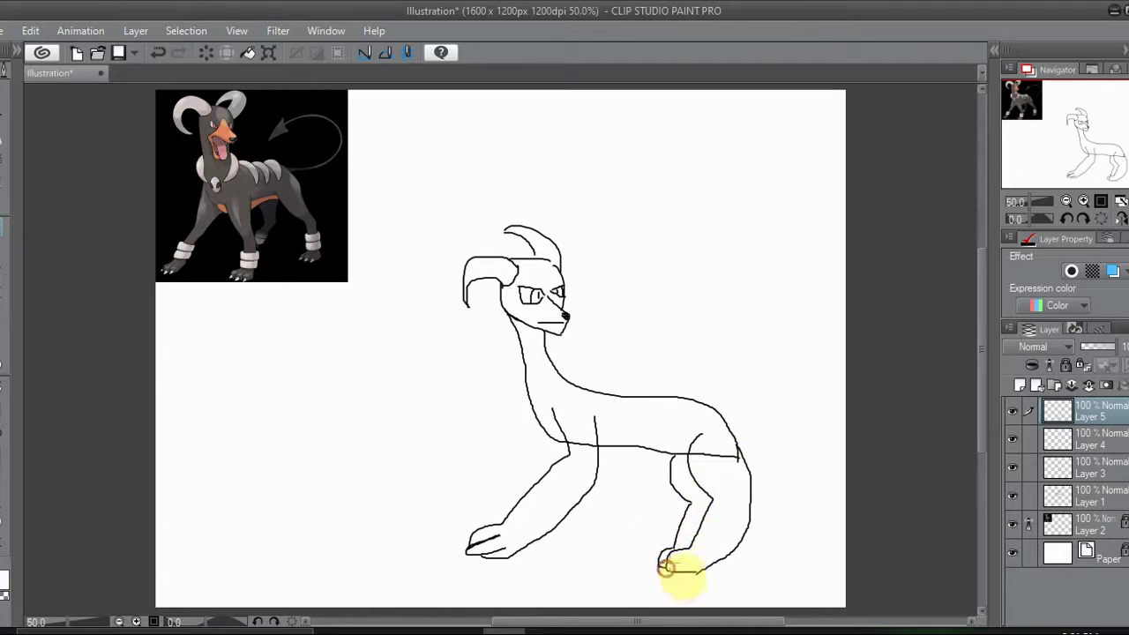
- Draw the second front leg behind the first, running from the chest down to its paw, on Layer 5
{"action": "mouse_move", "coordinate": [531, 405]}
{"action": "left_mouse_down"}
{"action": "mouse_move", "coordinate": [531, 448]}
{"action": "mouse_move", "coordinate": [503, 529]}
{"action": "mouse_move", "coordinate": [517, 535]}
{"action": "mouse_move", "coordinate": [547, 469]}
{"action": "mouse_move", "coordinate": [527, 417]}
{"action": "mouse_move", "coordinate": [479, 517]}
{"action": "mouse_move", "coordinate": [436, 546]}
{"action": "mouse_move", "coordinate": [483, 538]}
{"action": "mouse_move", "coordinate": [547, 451]}
{"action": "left_mouse_up"}
{"action": "key", "text": "ctrl+z"}
{"action": "mouse_move", "coordinate": [495, 547]}
{"action": "left_mouse_down"}
{"action": "mouse_move", "coordinate": [450, 551]}
{"action": "mouse_move", "coordinate": [472, 547]}
{"action": "mouse_move", "coordinate": [564, 441]}
{"action": "left_mouse_up"}
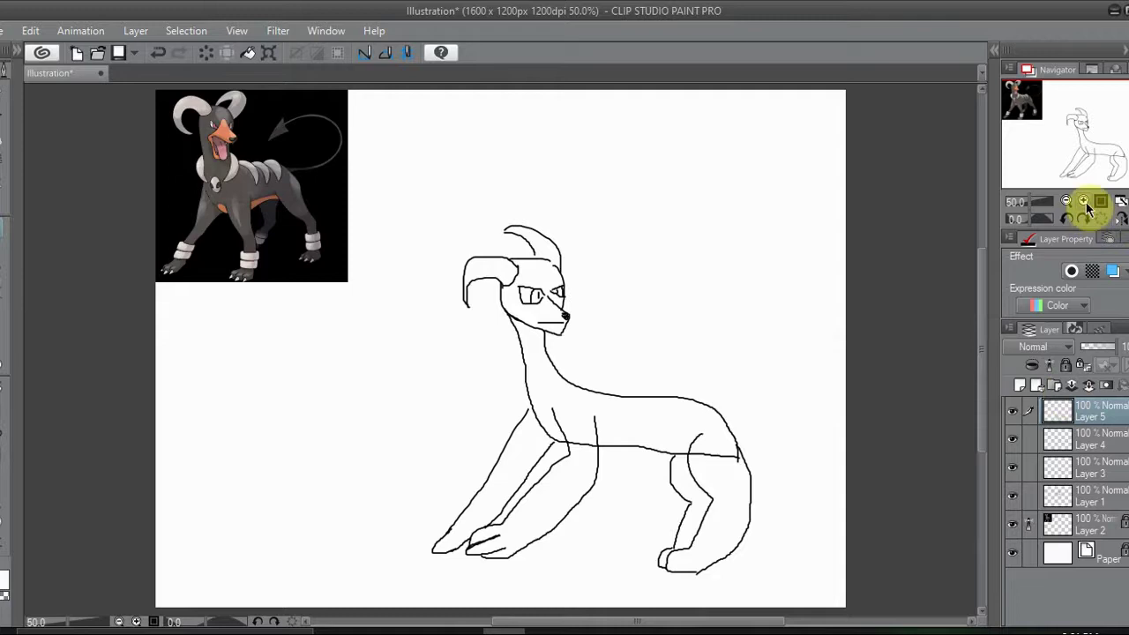
- Draw a small box-shaped ankle band with a rounded end piece just above the toed front paw on a new layer
{"action": "left_click", "coordinate": [1084, 202]}
{"action": "left_click", "coordinate": [1085, 202]}
{"action": "left_click_drag", "start_coordinate": [1096, 147], "coordinate": [1086, 174]}
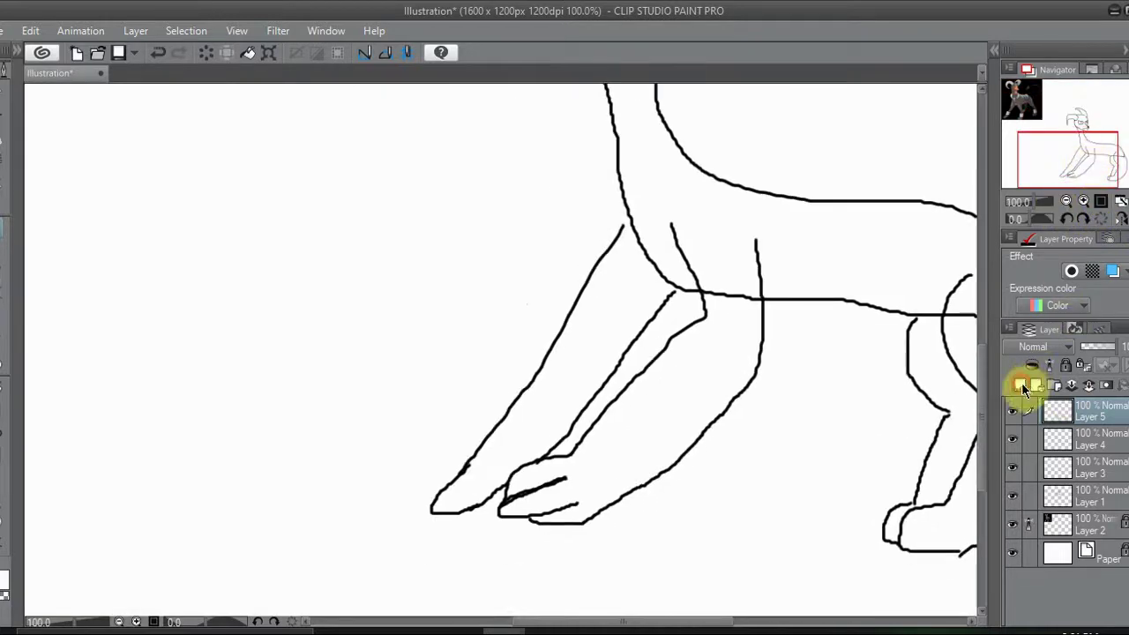
{"action": "left_click", "coordinate": [1022, 386]}
{"action": "mouse_move", "coordinate": [518, 433]}
{"action": "left_mouse_down"}
{"action": "mouse_move", "coordinate": [520, 467]}
{"action": "mouse_move", "coordinate": [552, 439]}
{"action": "mouse_move", "coordinate": [560, 457]}
{"action": "mouse_move", "coordinate": [520, 439]}
{"action": "left_mouse_up"}
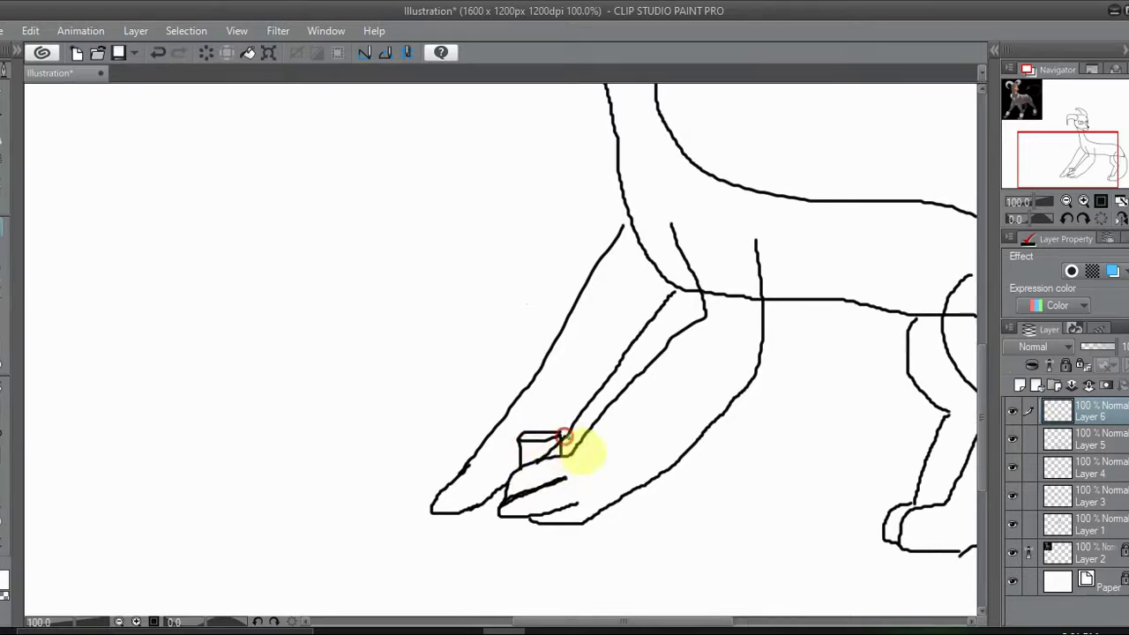
{"action": "left_click_drag", "start_coordinate": [573, 447], "coordinate": [570, 457]}
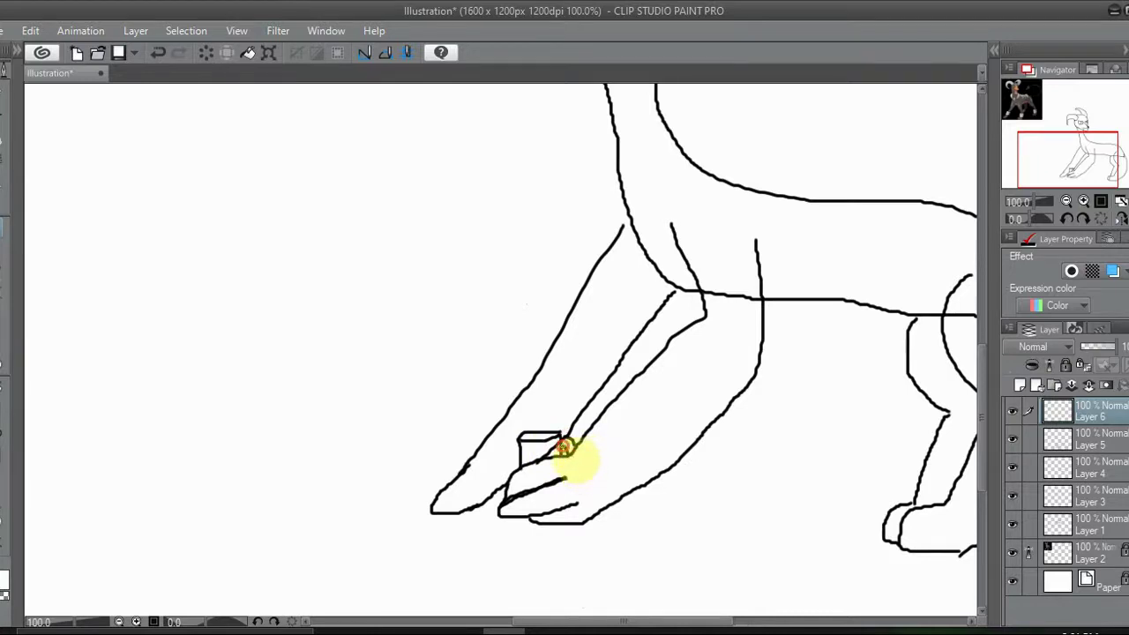
- Erase the leg lines on Layer 5 that cross the new ankle band, using the Small eraser
{"action": "left_click", "coordinate": [2, 339]}
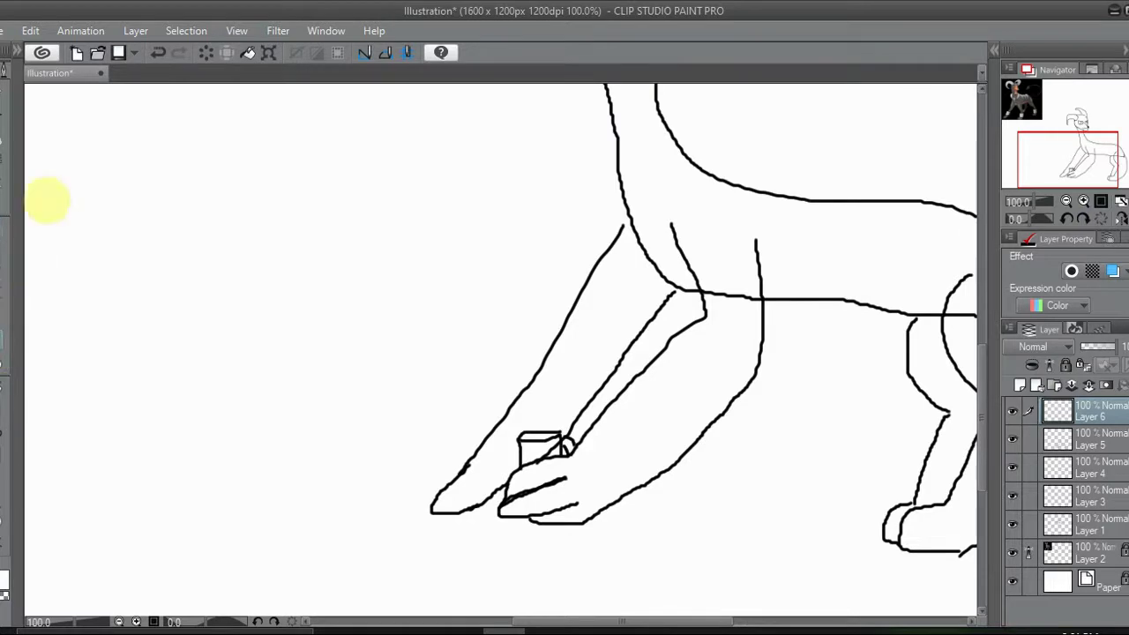
{"action": "left_click", "coordinate": [22, 54]}
{"action": "left_click", "coordinate": [92, 158]}
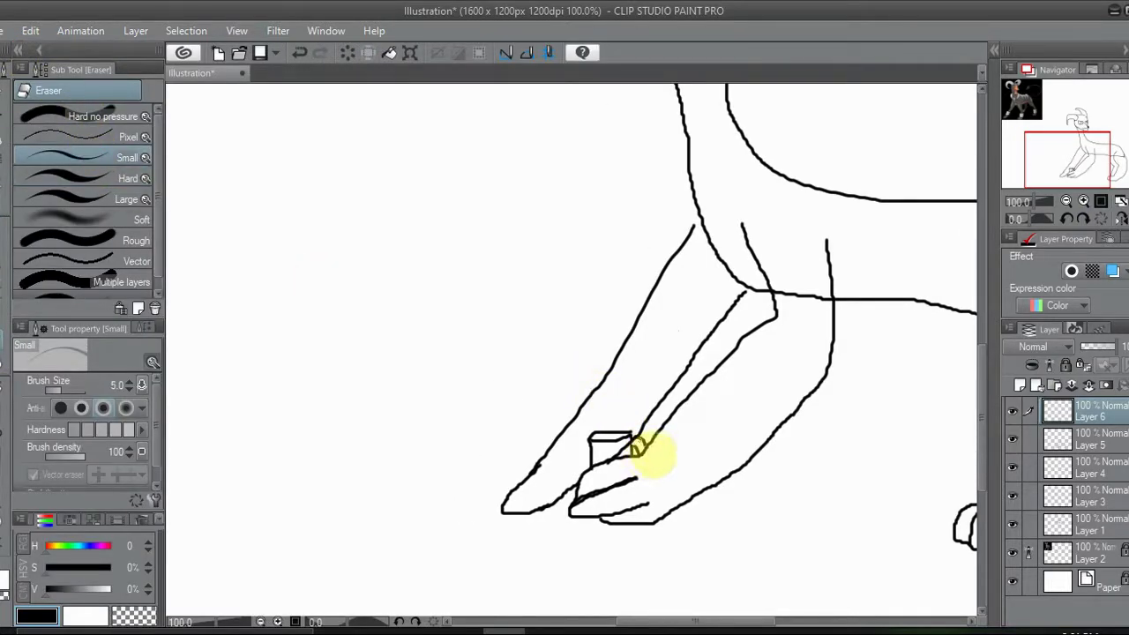
{"action": "left_click", "coordinate": [1075, 439]}
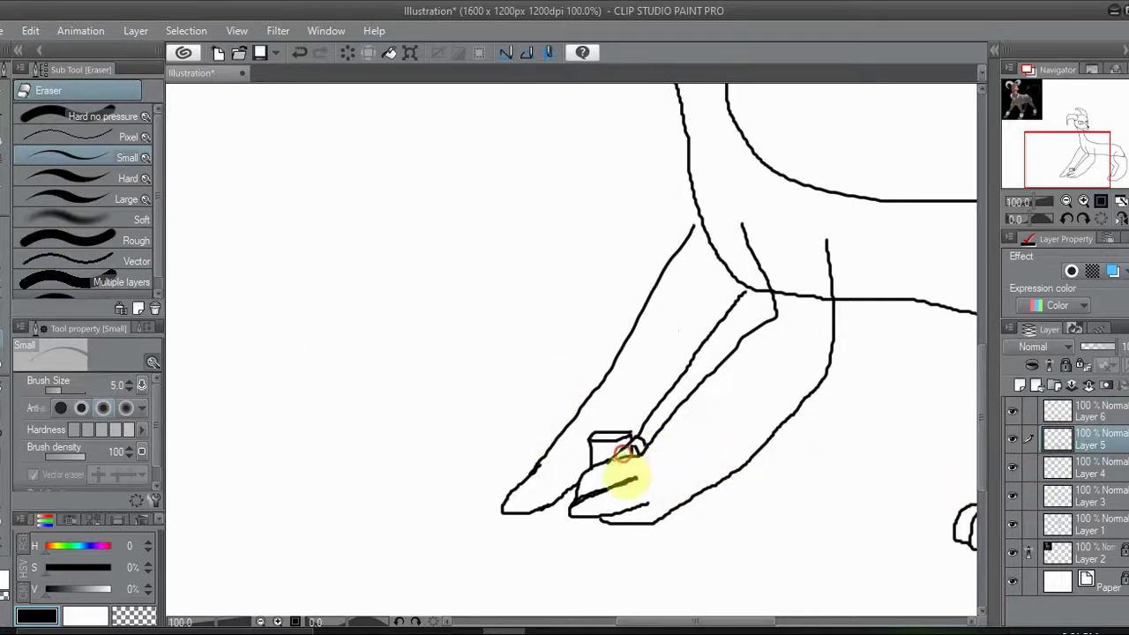
{"action": "left_click", "coordinate": [611, 457]}
{"action": "left_click", "coordinate": [1014, 469]}
{"action": "left_click", "coordinate": [1014, 469]}
{"action": "left_click", "coordinate": [1014, 439]}
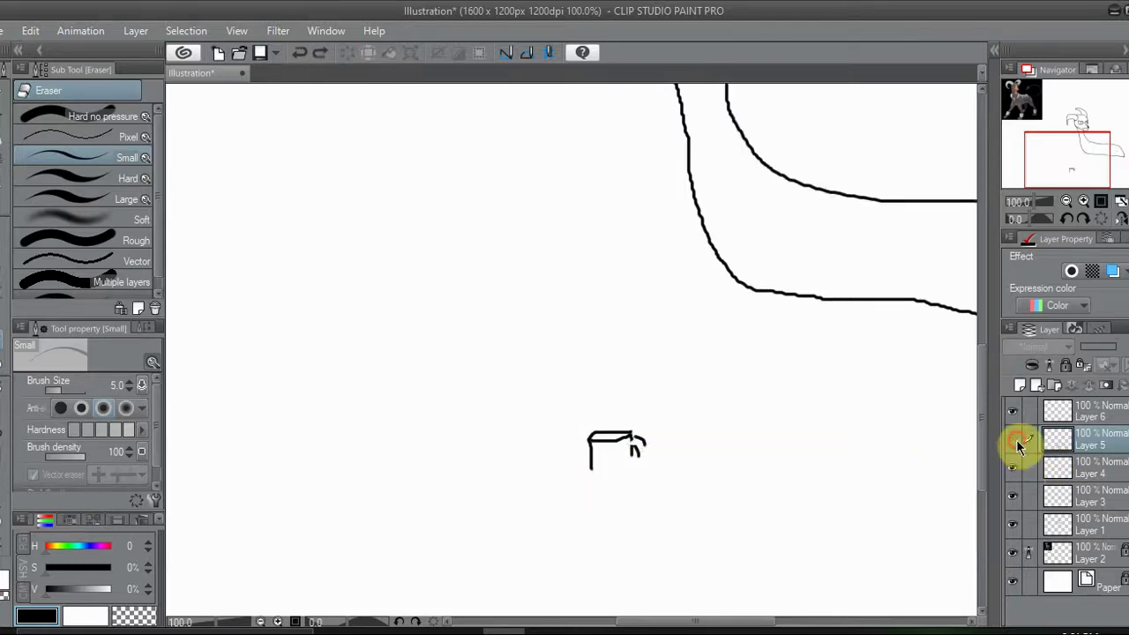
{"action": "left_click", "coordinate": [1015, 439]}
{"action": "left_click_drag", "start_coordinate": [627, 449], "coordinate": [637, 463]}
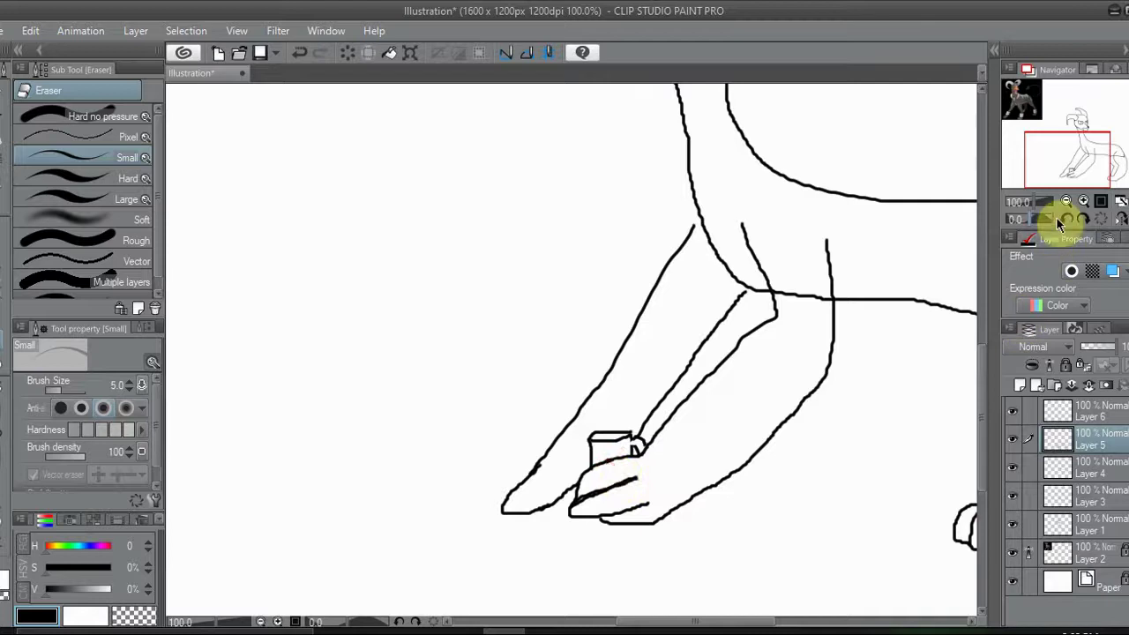
- Merge Layer 6 into Layer 5, and undo the extra merge into Layer 4
{"action": "left_click", "coordinate": [1121, 201]}
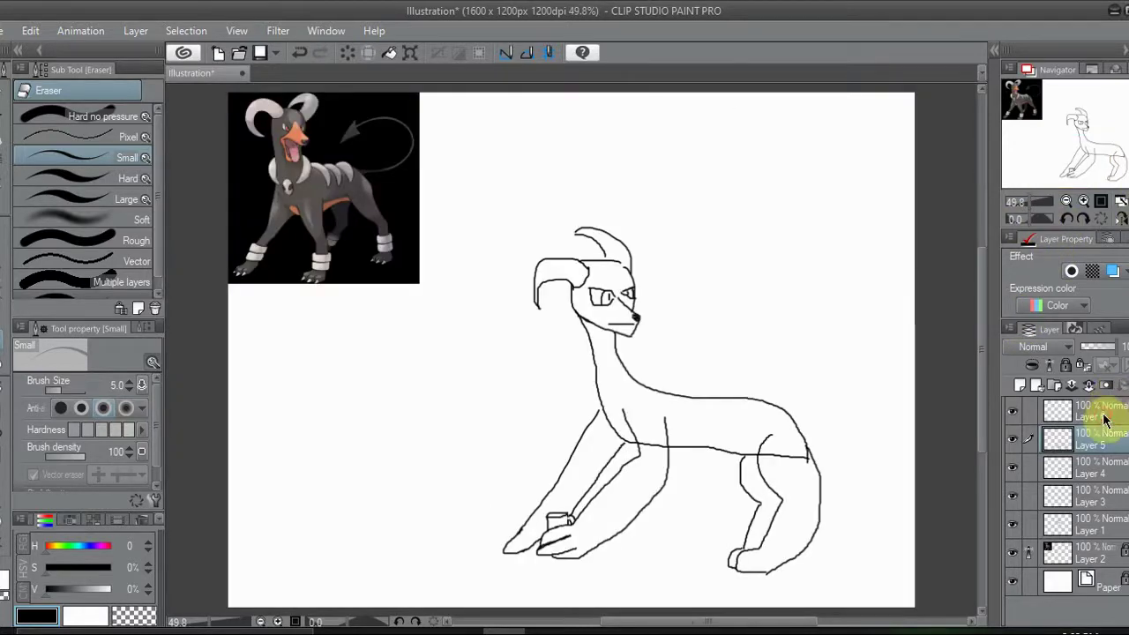
{"action": "left_click", "coordinate": [1090, 387]}
{"action": "left_click", "coordinate": [1089, 389]}
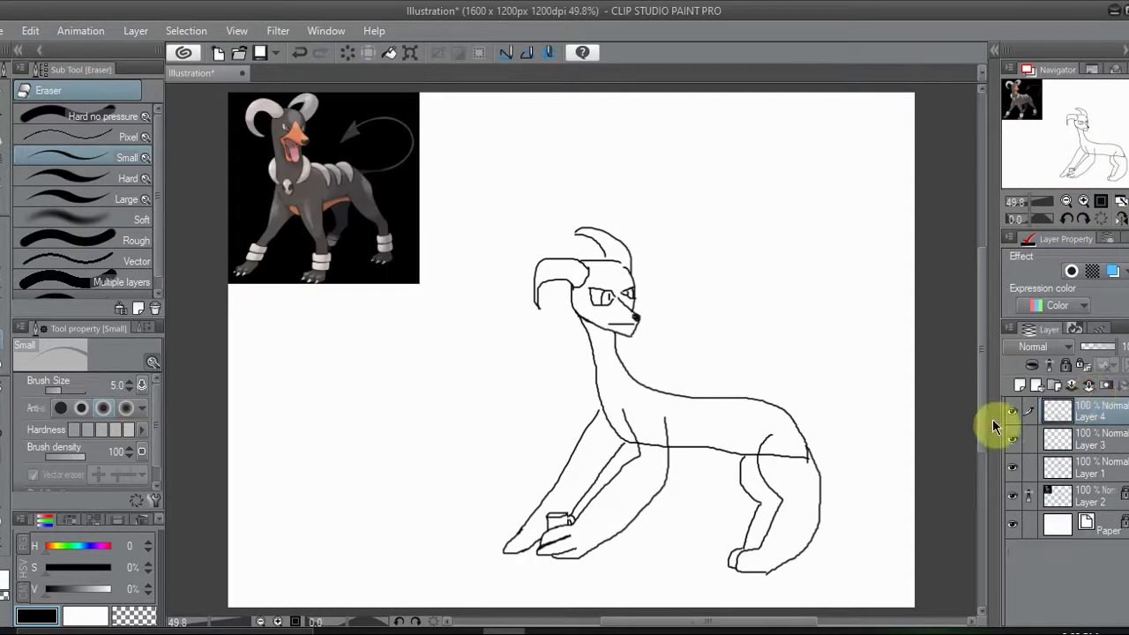
{"action": "key", "text": "ctrl+z"}
- Erase the parts of the belly line on Layer 3 that run through the front leg and the thigh, using the Hard eraser
{"action": "left_click", "coordinate": [1097, 438]}
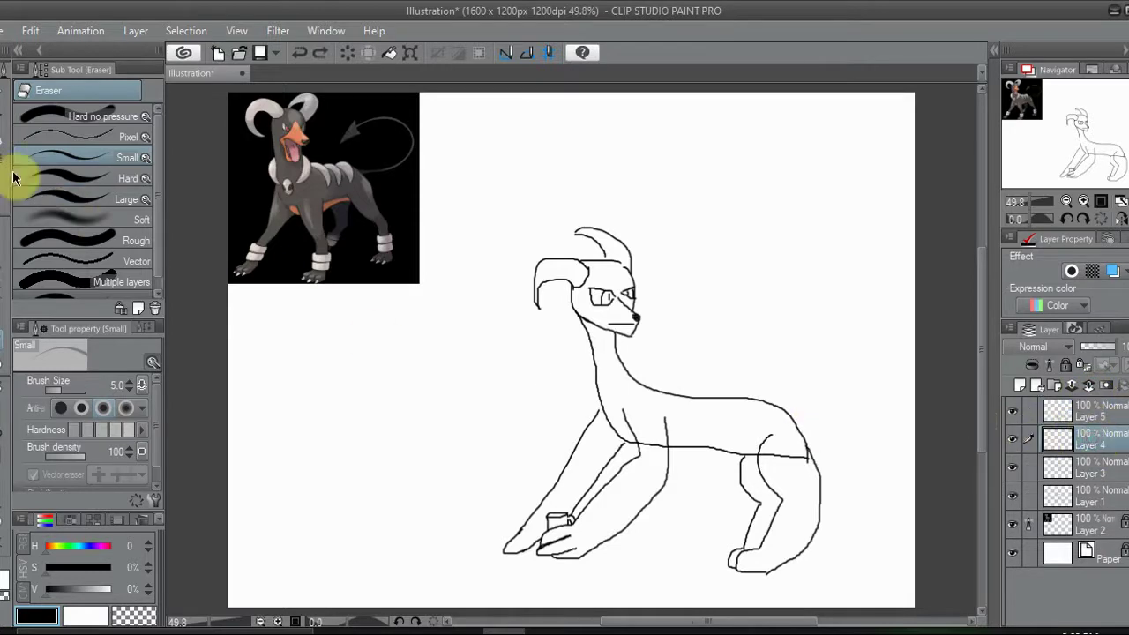
{"action": "left_click", "coordinate": [63, 178]}
{"action": "left_click_drag", "start_coordinate": [616, 402], "coordinate": [651, 442]}
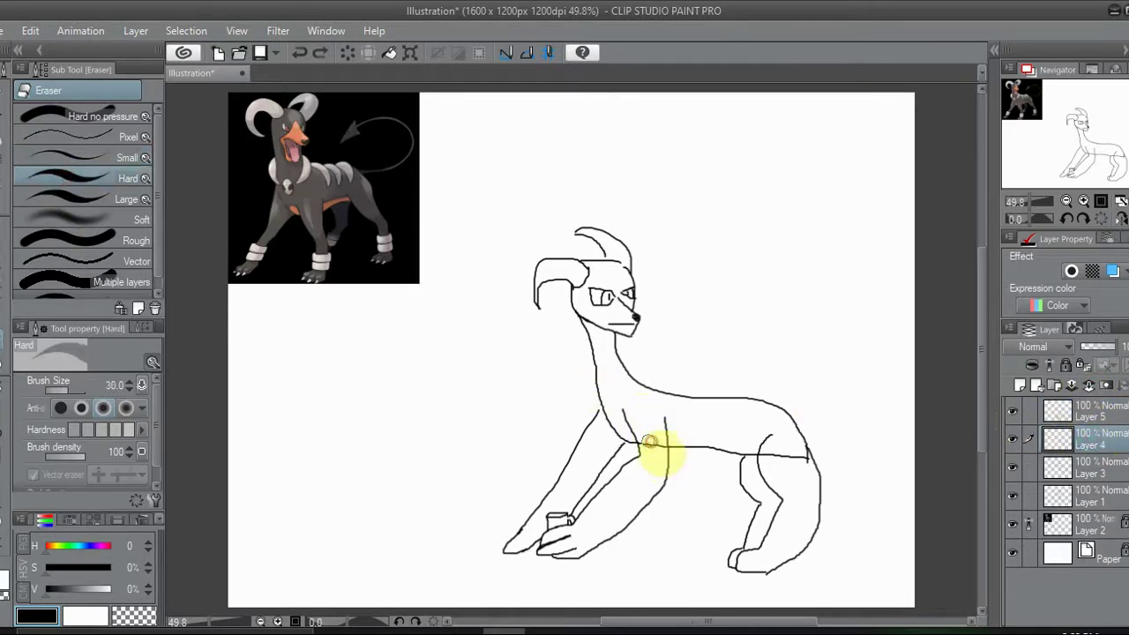
{"action": "left_click", "coordinate": [1014, 469]}
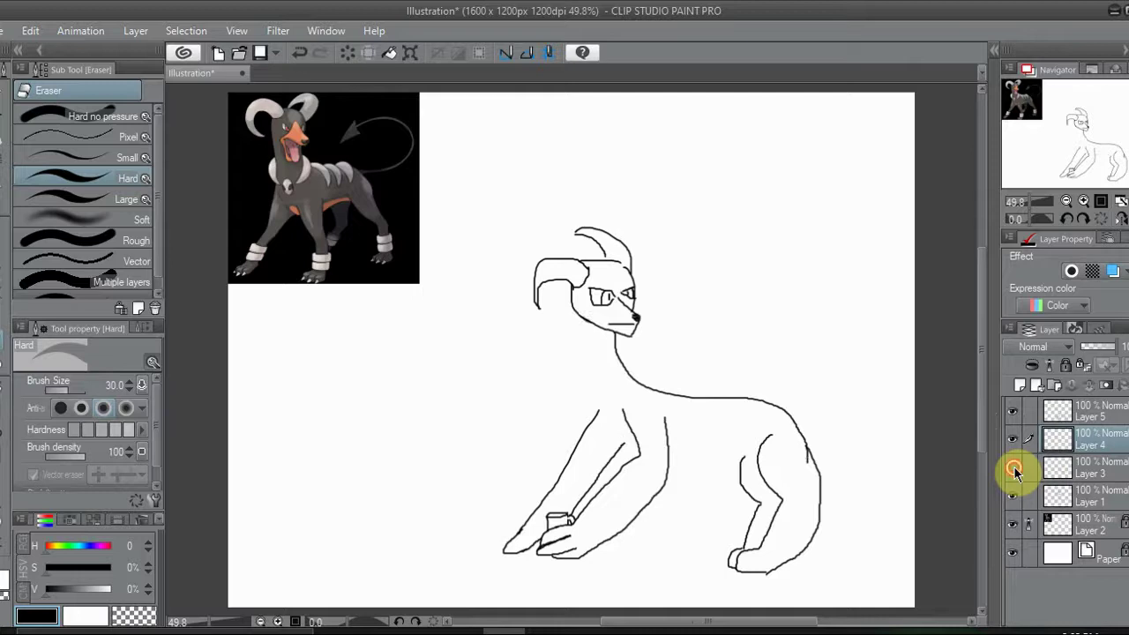
{"action": "left_click", "coordinate": [1013, 469]}
{"action": "left_click", "coordinate": [1058, 470]}
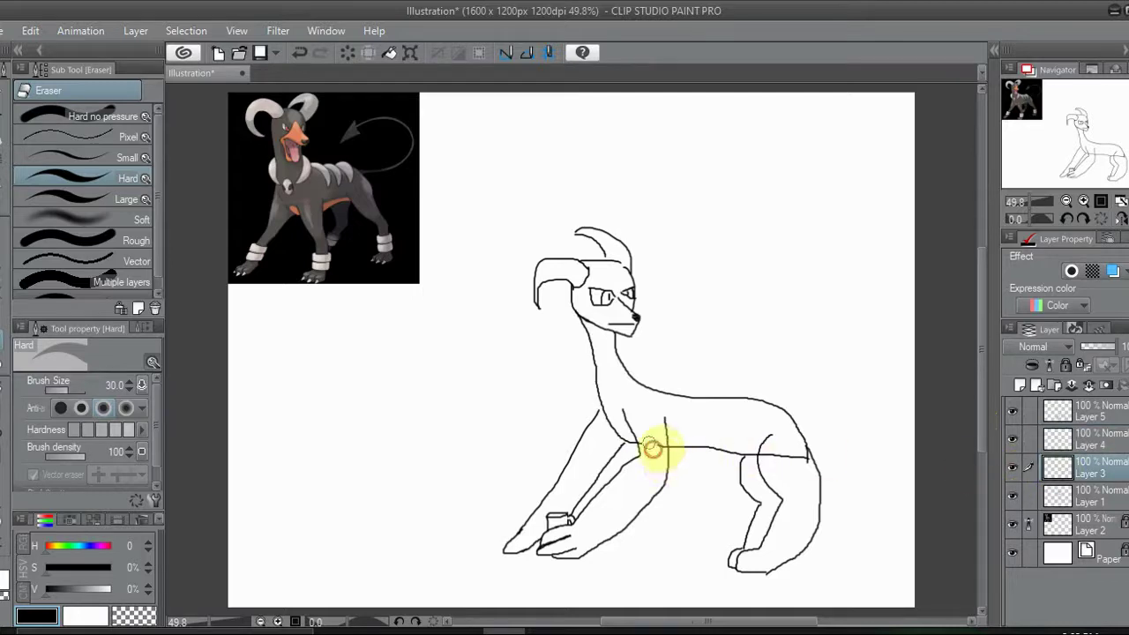
{"action": "left_click", "coordinate": [668, 451]}
{"action": "left_click", "coordinate": [653, 442]}
{"action": "left_click_drag", "start_coordinate": [656, 444], "coordinate": [804, 460]}
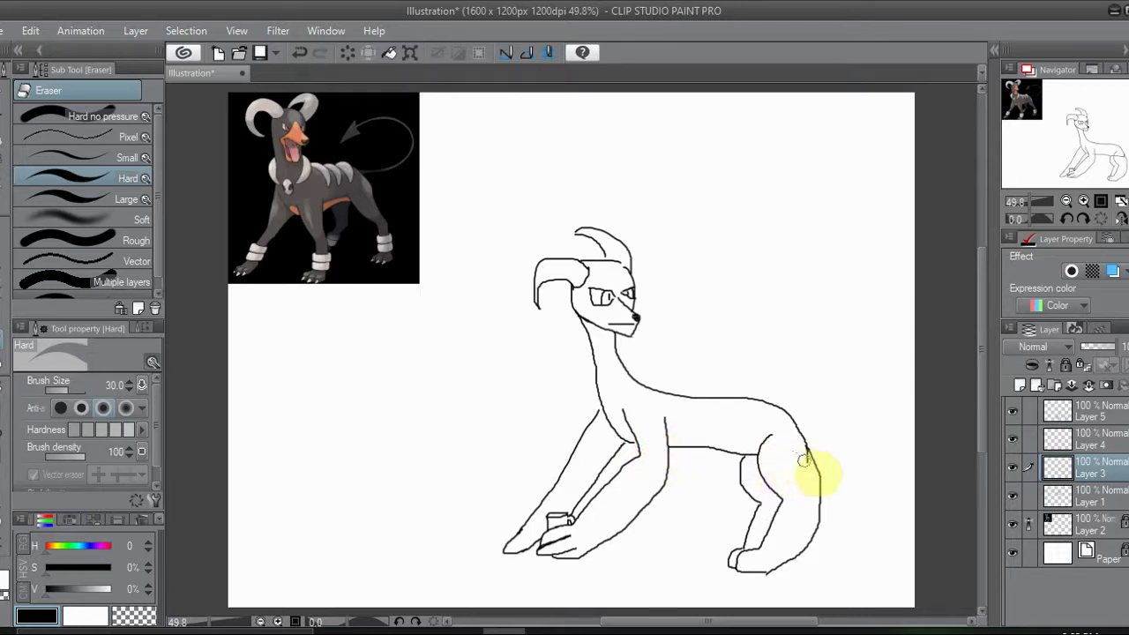
- Erase the stray line end at the rump on Layer 4 and merge the layer into Layer 3
{"action": "left_click", "coordinate": [1085, 494]}
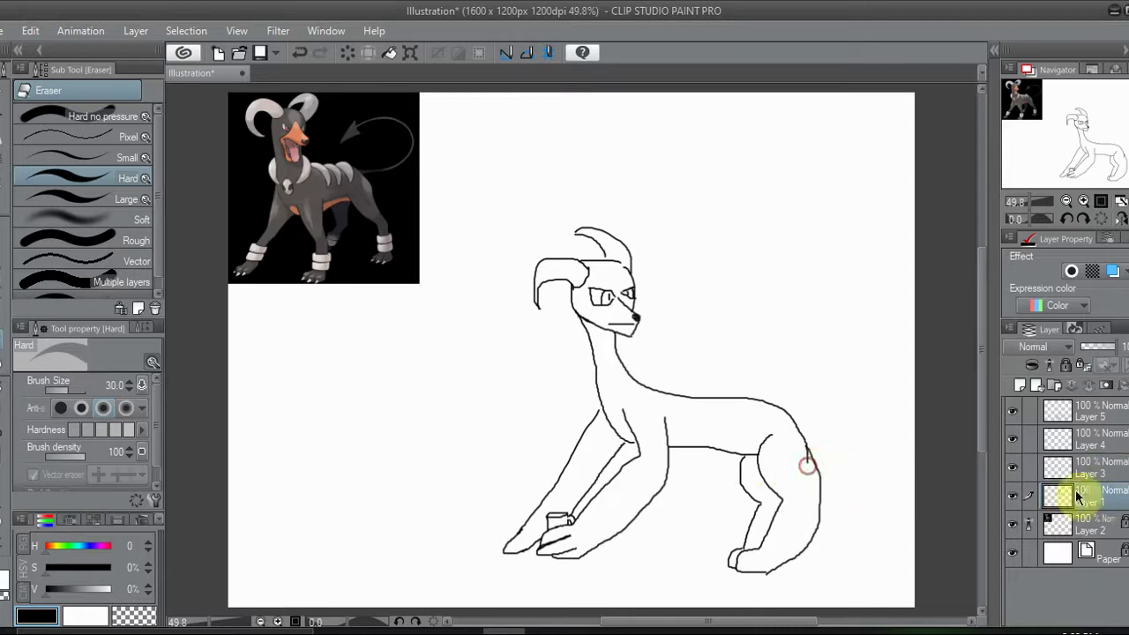
{"action": "left_click", "coordinate": [1014, 498]}
{"action": "left_click", "coordinate": [1015, 499]}
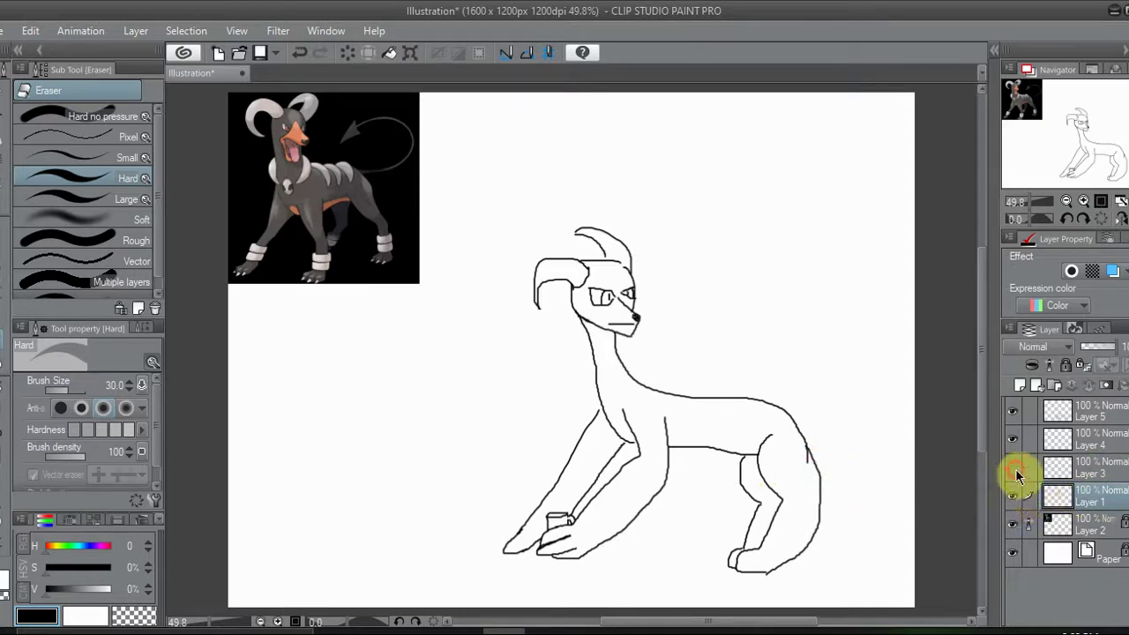
{"action": "left_click", "coordinate": [1013, 441]}
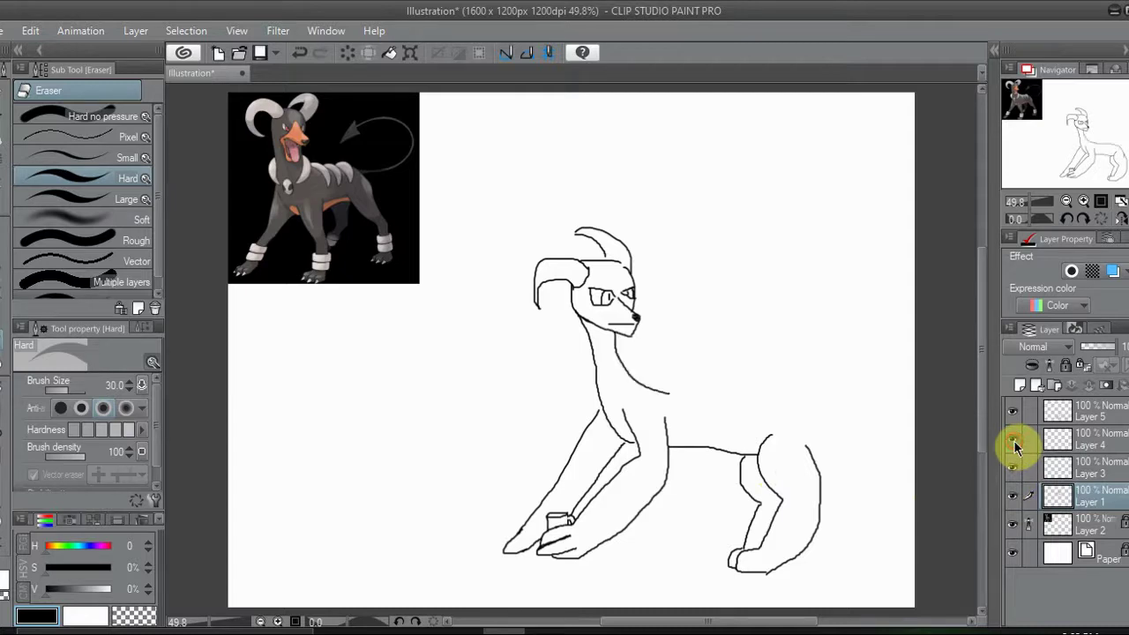
{"action": "left_click", "coordinate": [1014, 441]}
{"action": "left_click", "coordinate": [1047, 447]}
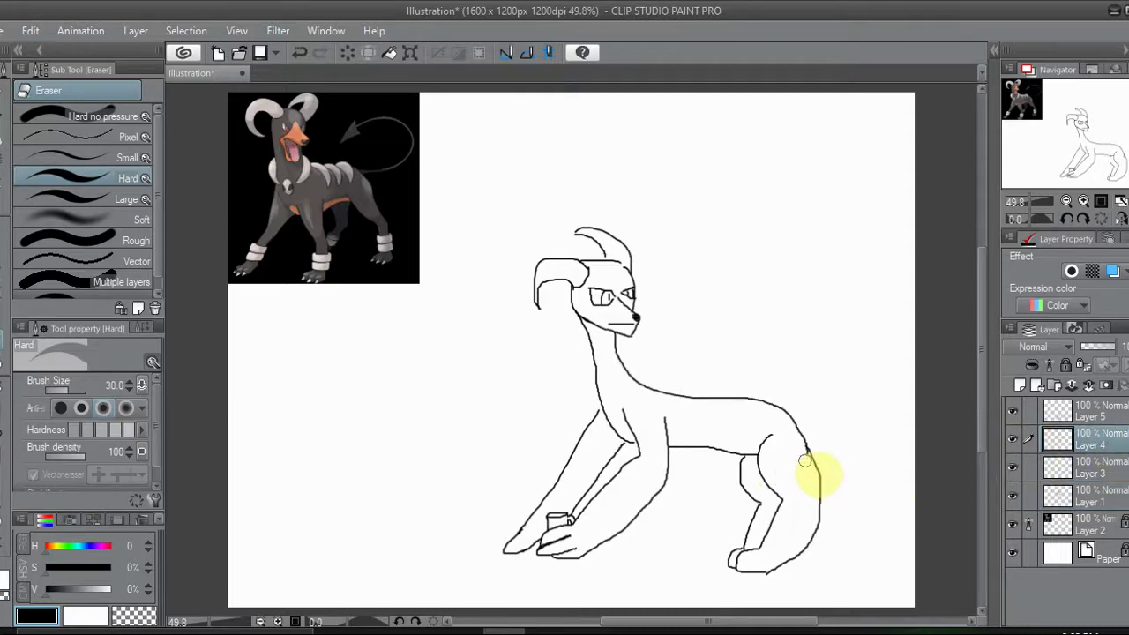
{"action": "left_click", "coordinate": [1090, 386]}
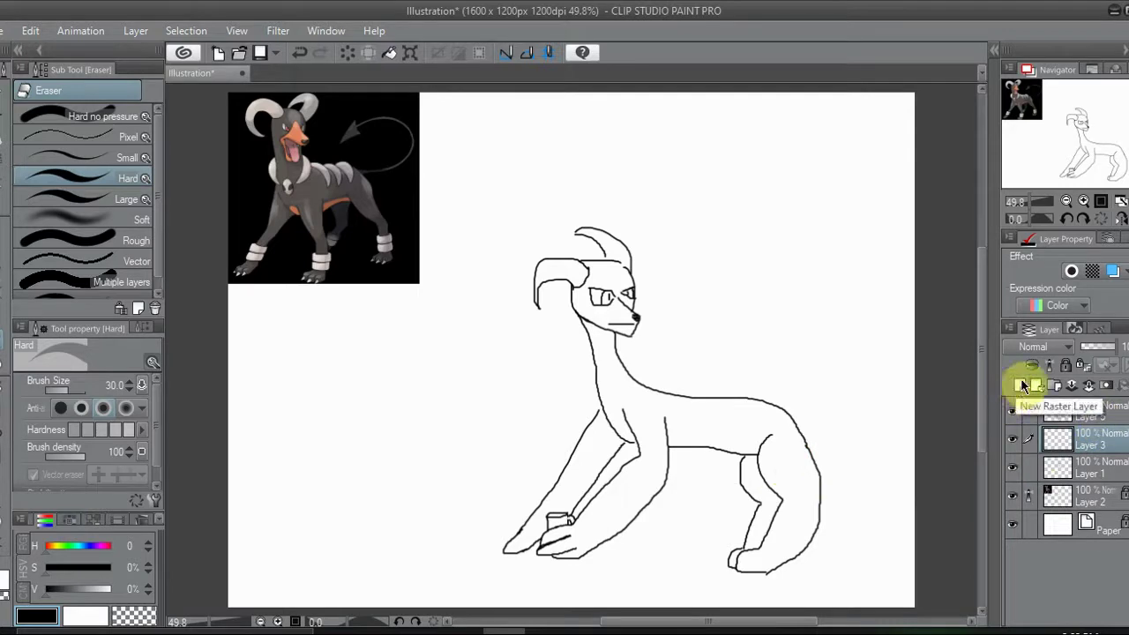
- Draw a long tail curving up from the rump and ending in an arrowhead on a new layer with the G-pen
{"action": "left_click", "coordinate": [1020, 385]}
{"action": "left_click", "coordinate": [7, 225]}
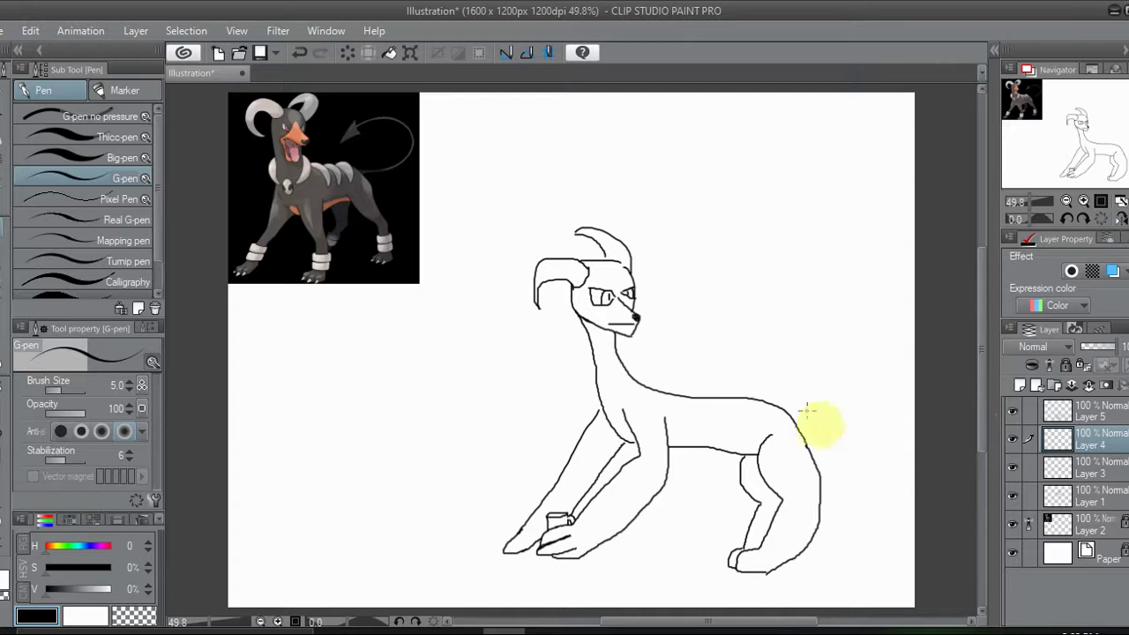
{"action": "mouse_move", "coordinate": [793, 412]}
{"action": "left_mouse_down"}
{"action": "mouse_move", "coordinate": [838, 399]}
{"action": "mouse_move", "coordinate": [749, 332]}
{"action": "left_mouse_up"}
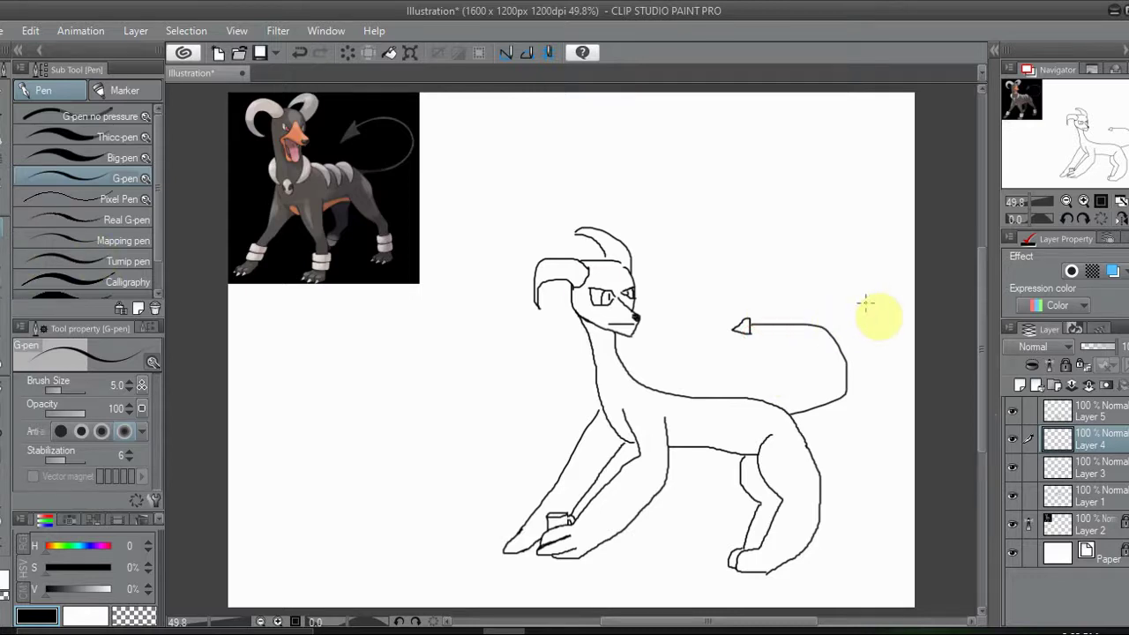
- Merge Layers 5, 4 and 3 down into Layer 1
{"action": "left_click", "coordinate": [1094, 415]}
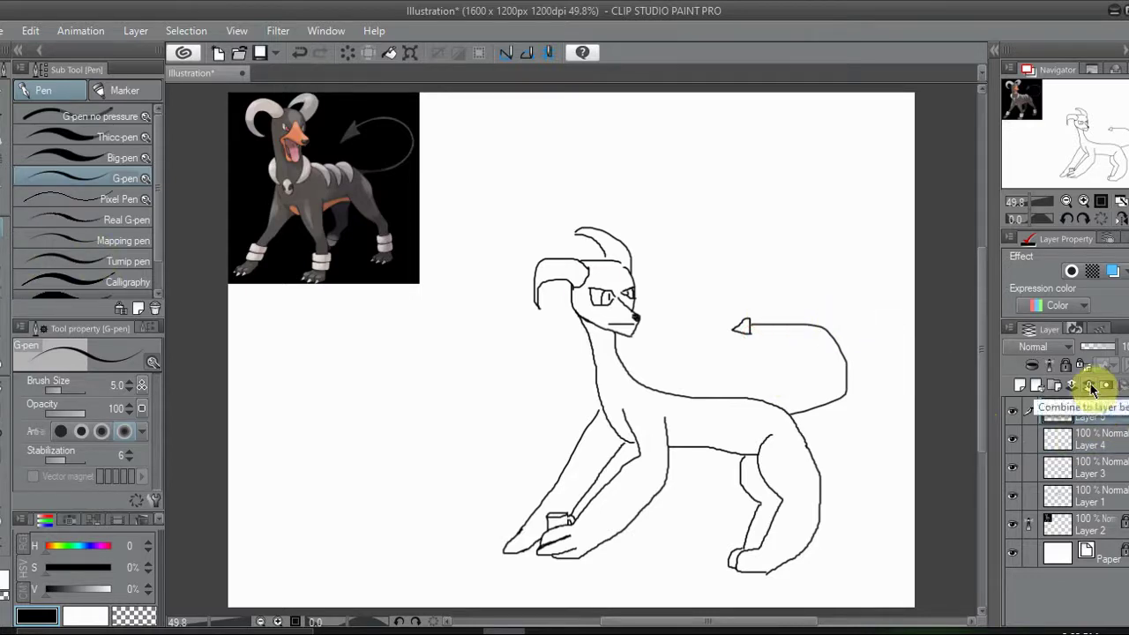
{"action": "left_click", "coordinate": [1092, 390]}
{"action": "left_click", "coordinate": [1093, 389]}
{"action": "left_click", "coordinate": [1092, 389]}
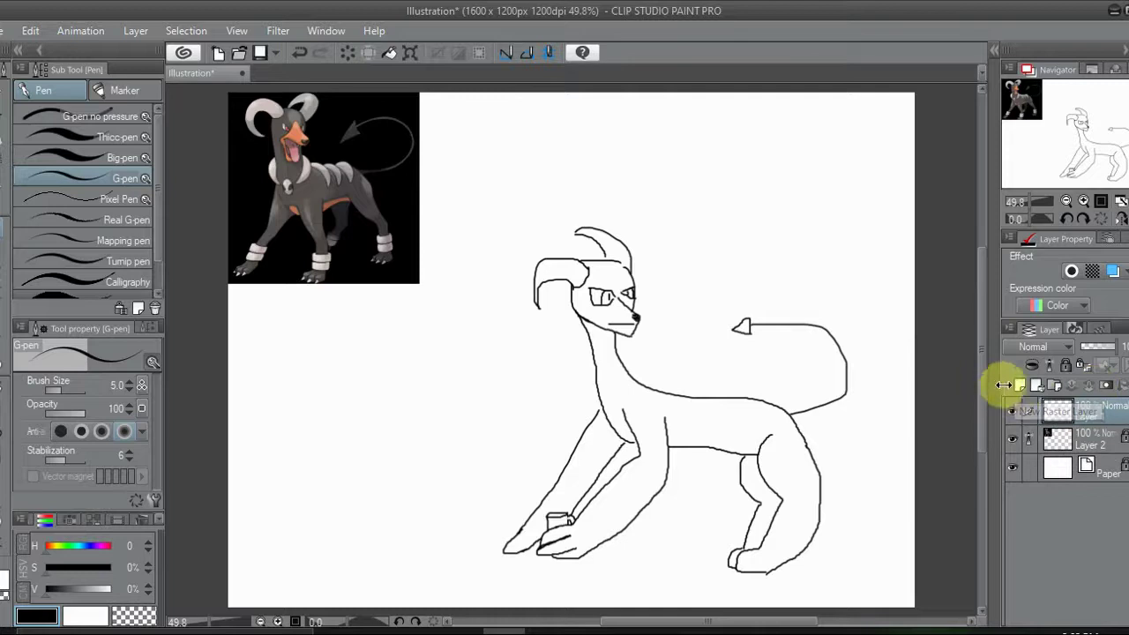
- Draw the two curved collar pieces on either side of the neck base on a new layer
{"action": "left_click", "coordinate": [1021, 385]}
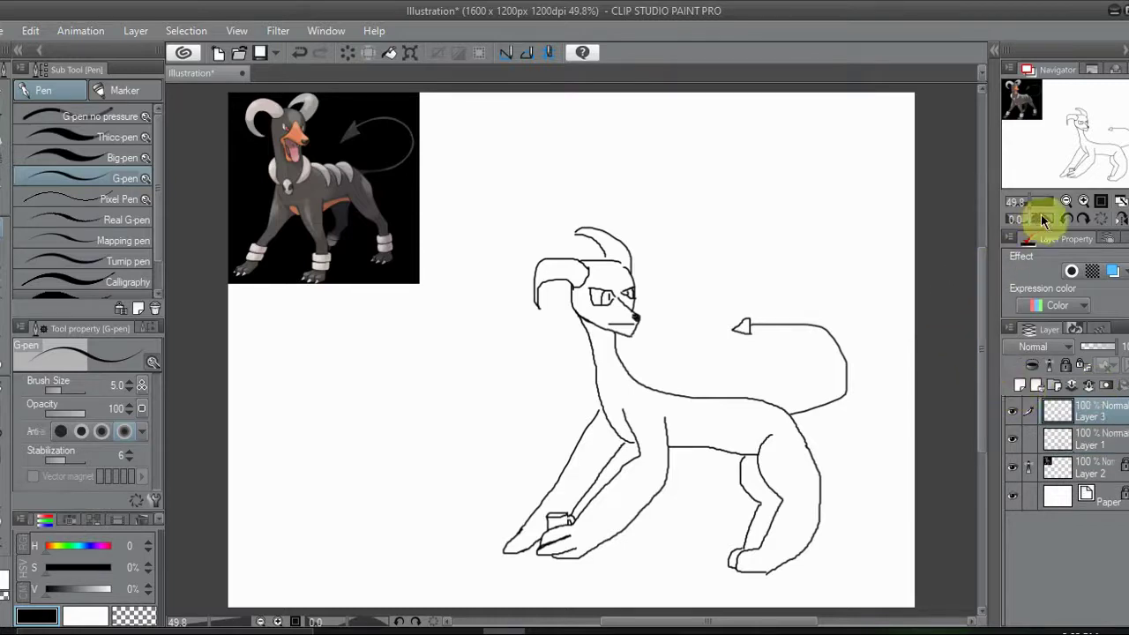
{"action": "left_click", "coordinate": [1086, 202]}
{"action": "left_click", "coordinate": [1086, 202]}
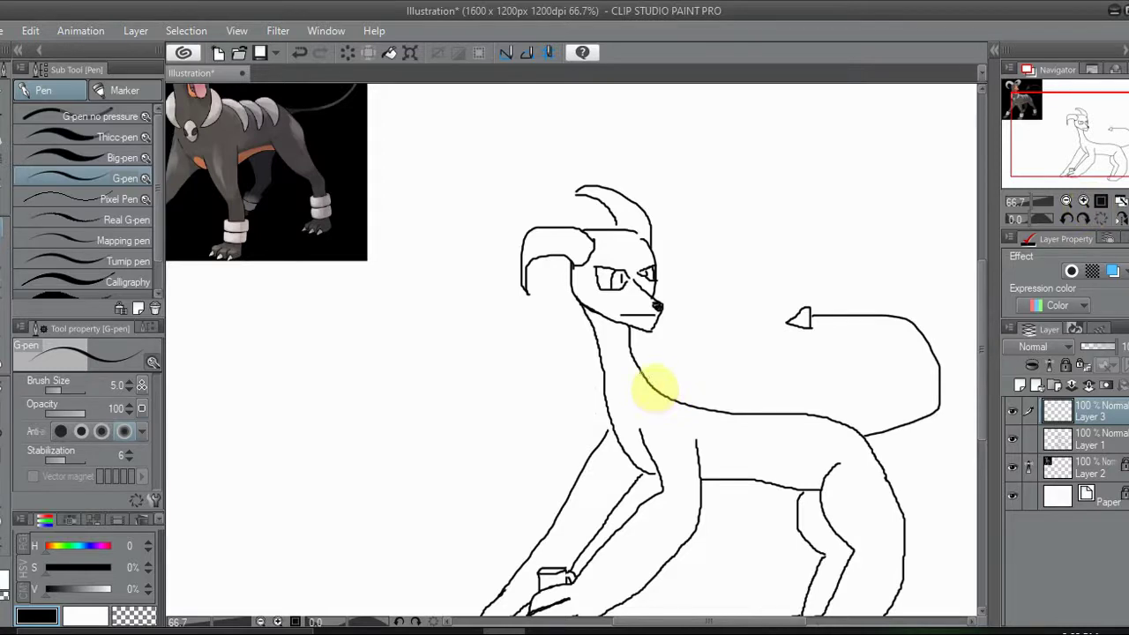
{"action": "mouse_move", "coordinate": [644, 371]}
{"action": "left_mouse_down"}
{"action": "mouse_move", "coordinate": [627, 409]}
{"action": "mouse_move", "coordinate": [598, 388]}
{"action": "mouse_move", "coordinate": [615, 414]}
{"action": "left_mouse_up"}
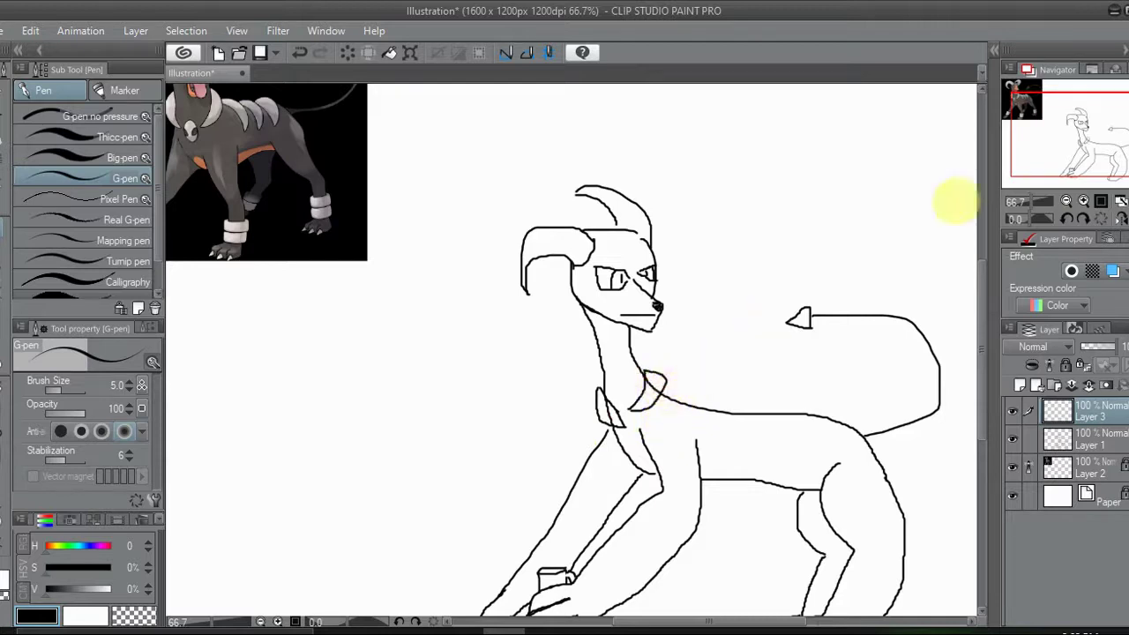
- Draw three curved rib bands across the back and a small skull pendant on the chest between the collar pieces
{"action": "left_click_drag", "start_coordinate": [1082, 160], "coordinate": [1089, 164]}
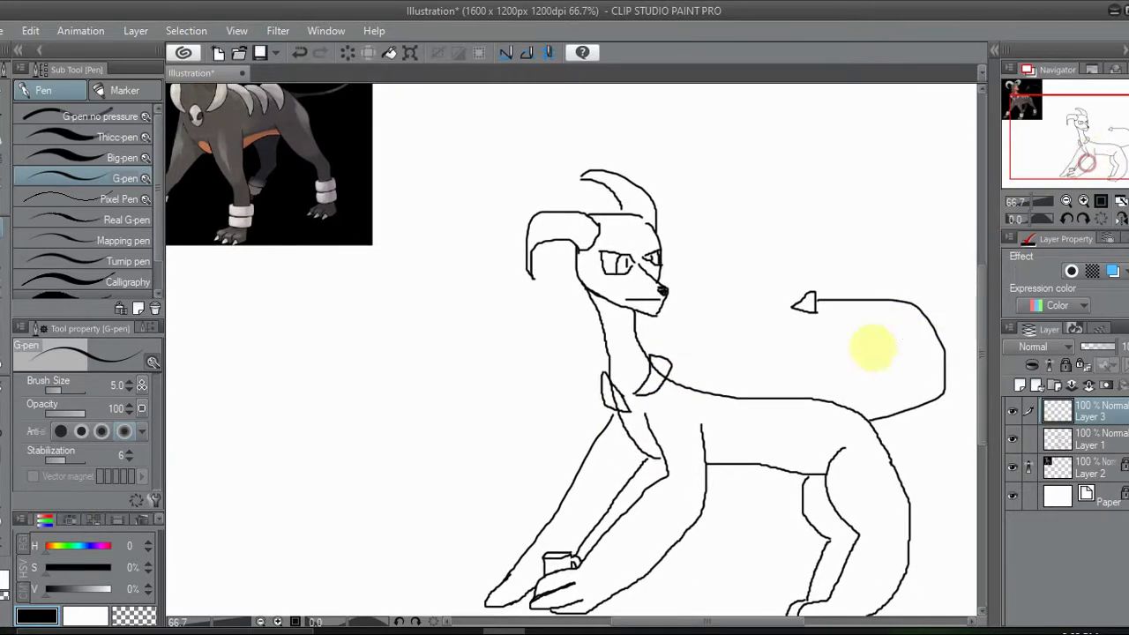
{"action": "mouse_move", "coordinate": [715, 393]}
{"action": "left_mouse_down"}
{"action": "mouse_move", "coordinate": [727, 434]}
{"action": "mouse_move", "coordinate": [735, 399]}
{"action": "mouse_move", "coordinate": [723, 390]}
{"action": "mouse_move", "coordinate": [714, 392]}
{"action": "mouse_move", "coordinate": [742, 388]}
{"action": "mouse_move", "coordinate": [754, 433]}
{"action": "mouse_move", "coordinate": [744, 387]}
{"action": "mouse_move", "coordinate": [795, 390]}
{"action": "mouse_move", "coordinate": [786, 433]}
{"action": "left_mouse_up"}
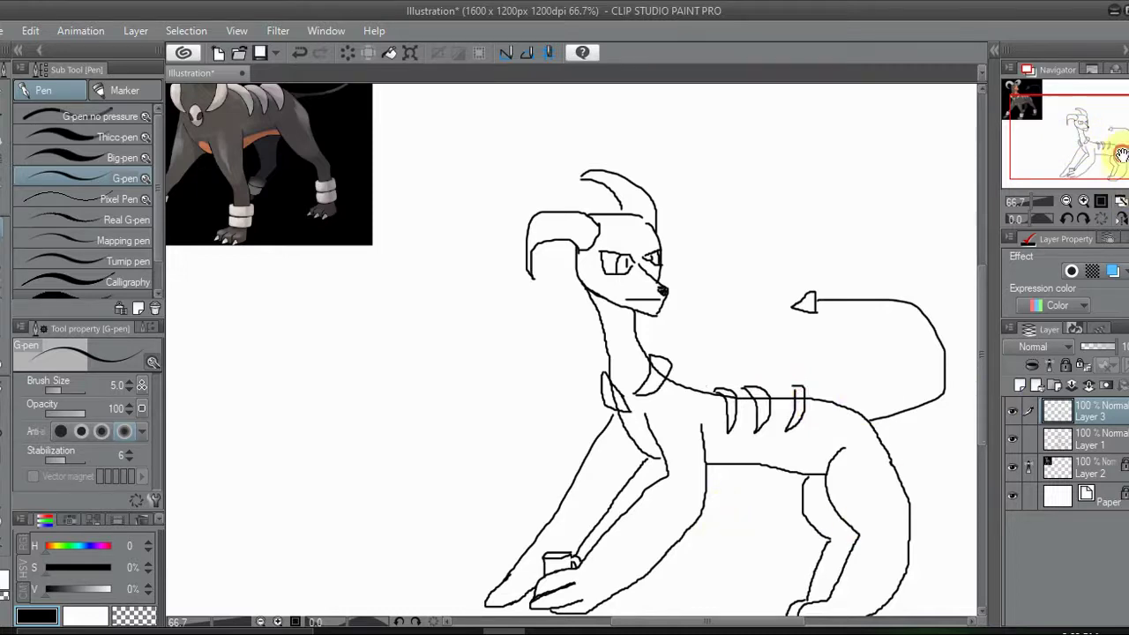
{"action": "left_click_drag", "start_coordinate": [1122, 154], "coordinate": [1114, 154]}
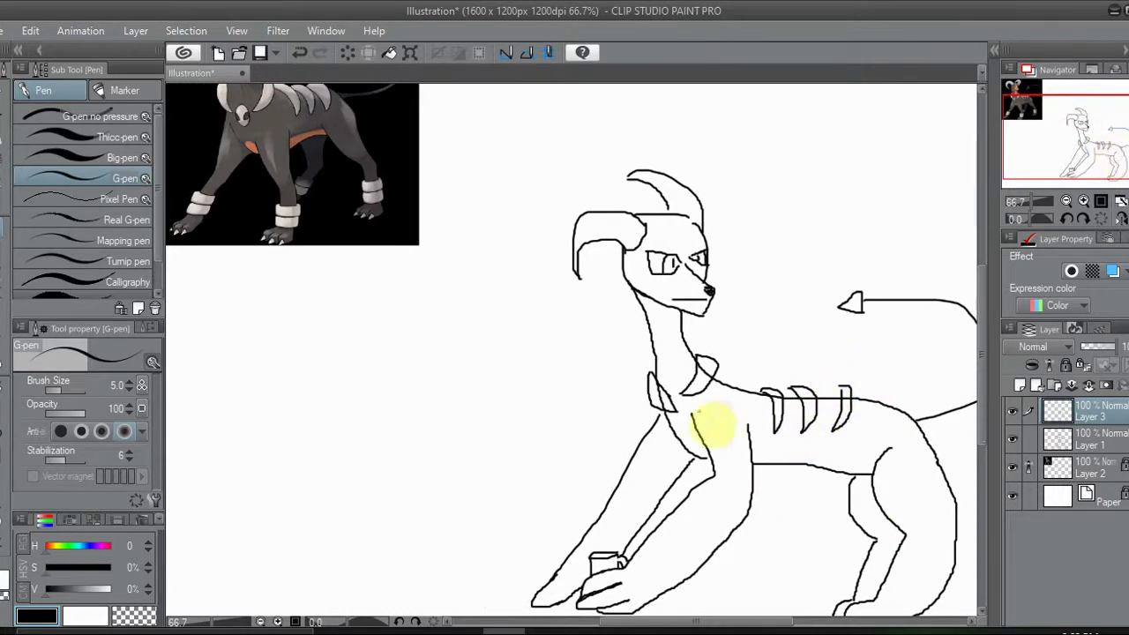
{"action": "left_click_drag", "start_coordinate": [685, 402], "coordinate": [680, 412]}
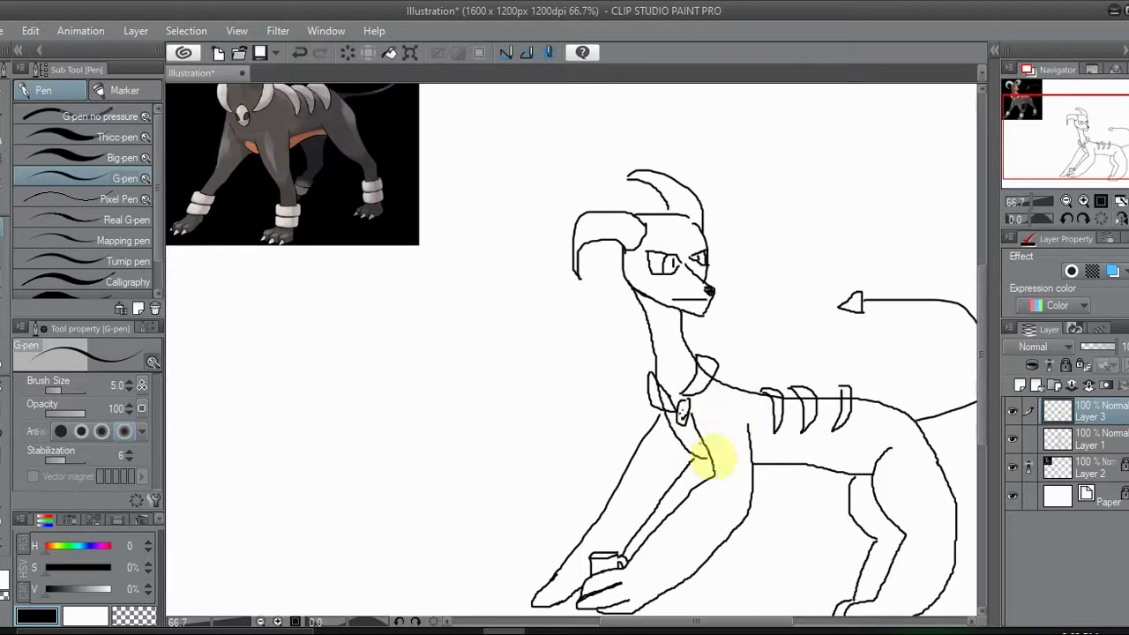
- Draw ankle bands around both front legs and the hind leg just above the paws
{"action": "left_click_drag", "start_coordinate": [1100, 165], "coordinate": [1097, 170]}
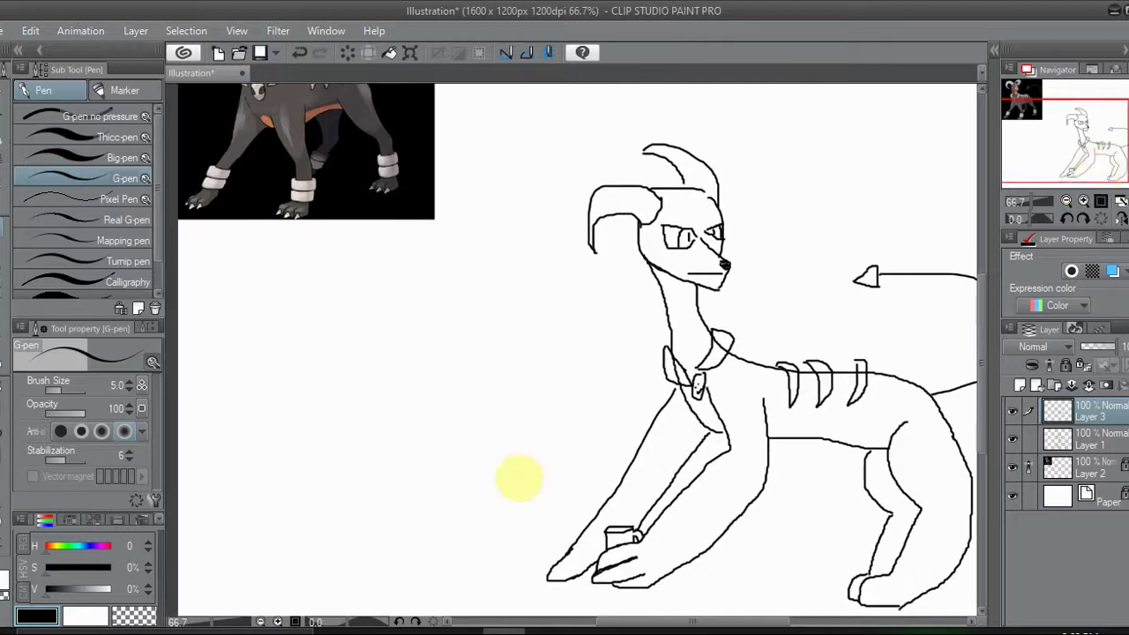
{"action": "mouse_move", "coordinate": [575, 565]}
{"action": "left_mouse_down"}
{"action": "mouse_move", "coordinate": [563, 550]}
{"action": "mouse_move", "coordinate": [605, 560]}
{"action": "mouse_move", "coordinate": [585, 545]}
{"action": "mouse_move", "coordinate": [615, 562]}
{"action": "mouse_move", "coordinate": [583, 522]}
{"action": "mouse_move", "coordinate": [642, 540]}
{"action": "mouse_move", "coordinate": [676, 581]}
{"action": "mouse_move", "coordinate": [664, 536]}
{"action": "mouse_move", "coordinate": [675, 528]}
{"action": "mouse_move", "coordinate": [711, 563]}
{"action": "mouse_move", "coordinate": [679, 518]}
{"action": "left_mouse_up"}
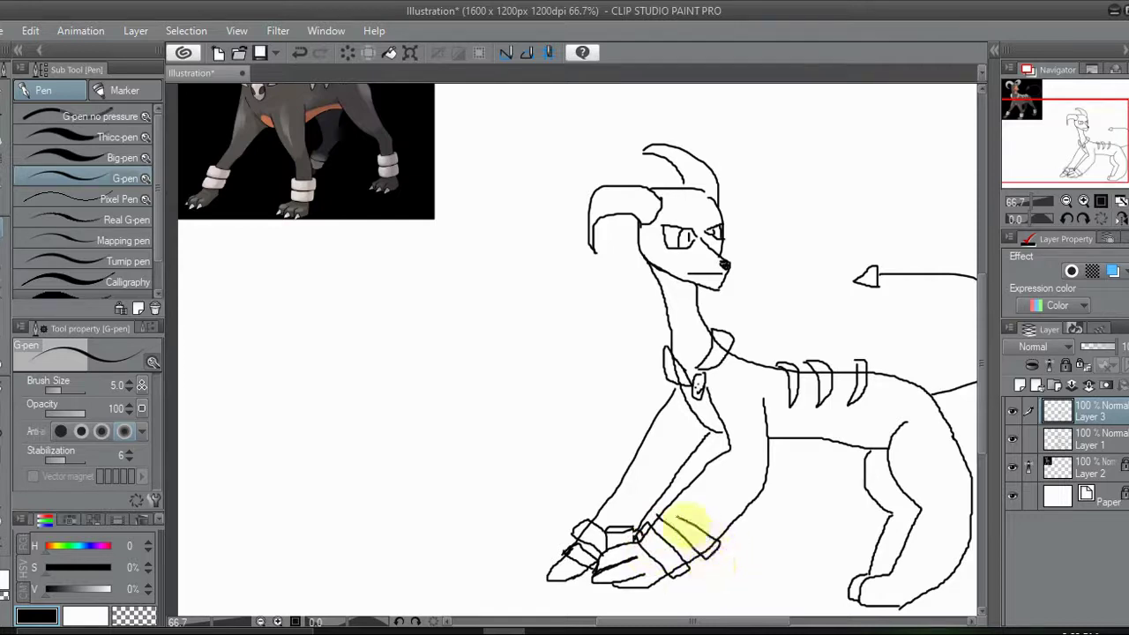
{"action": "left_click_drag", "start_coordinate": [1125, 130], "coordinate": [1128, 136]}
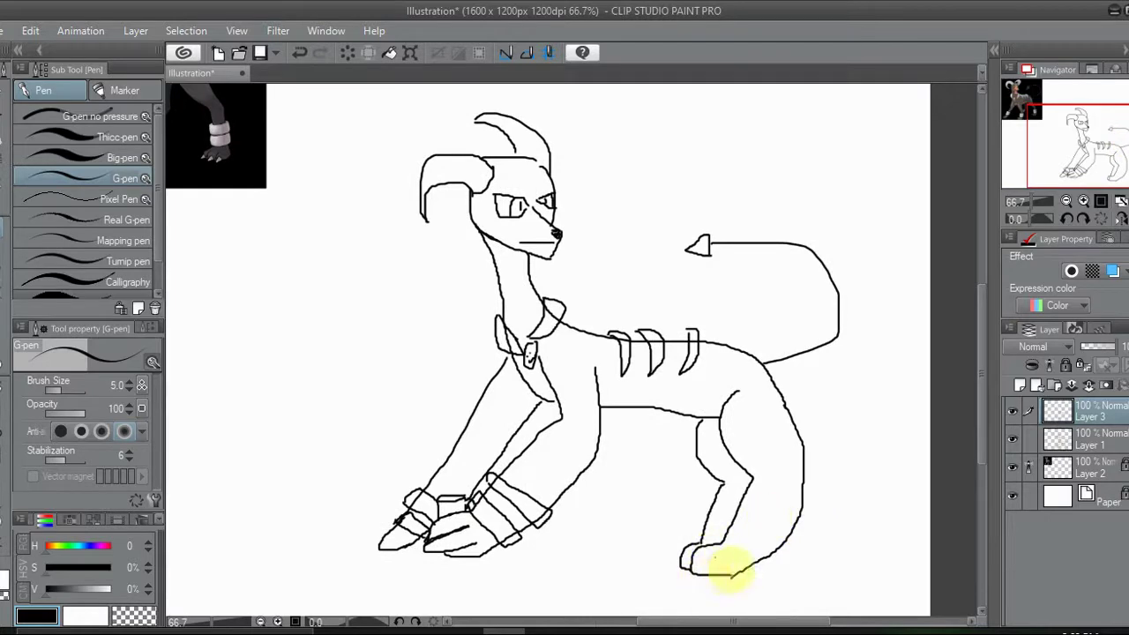
{"action": "mouse_move", "coordinate": [718, 541]}
{"action": "left_mouse_down"}
{"action": "mouse_move", "coordinate": [768, 560]}
{"action": "mouse_move", "coordinate": [737, 547]}
{"action": "mouse_move", "coordinate": [751, 524]}
{"action": "mouse_move", "coordinate": [780, 551]}
{"action": "mouse_move", "coordinate": [771, 535]}
{"action": "mouse_move", "coordinate": [719, 536]}
{"action": "mouse_move", "coordinate": [739, 532]}
{"action": "mouse_move", "coordinate": [738, 509]}
{"action": "left_mouse_up"}
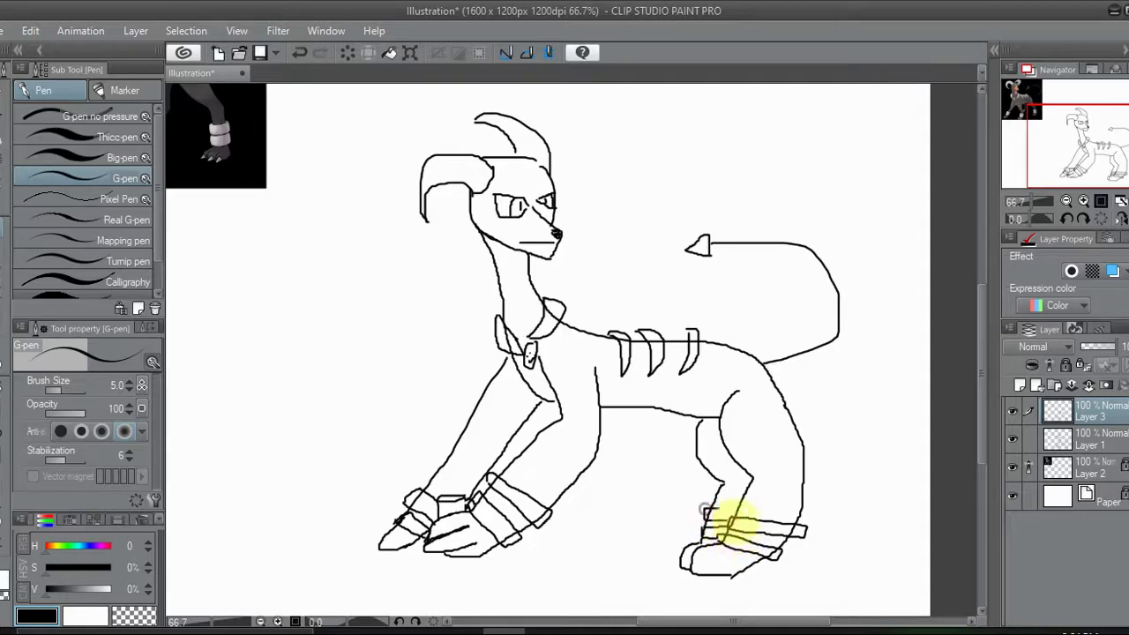
- Erase the body lines on Layer 1 that cross the collar pieces and the pendant using the Hard eraser
{"action": "left_click", "coordinate": [1058, 439]}
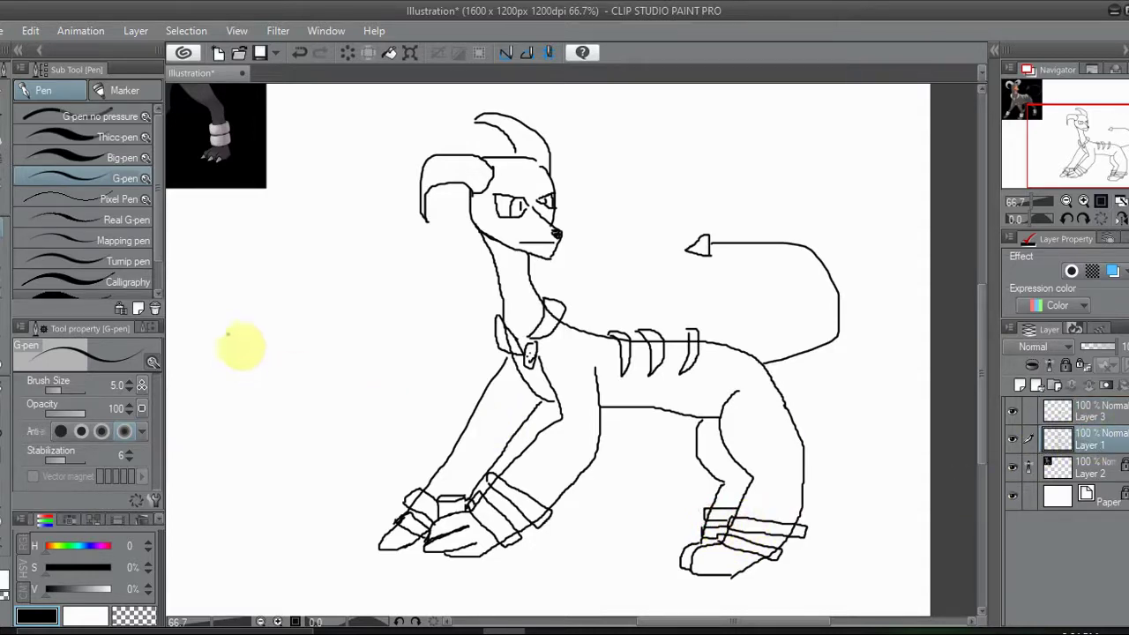
{"action": "left_click", "coordinate": [123, 159]}
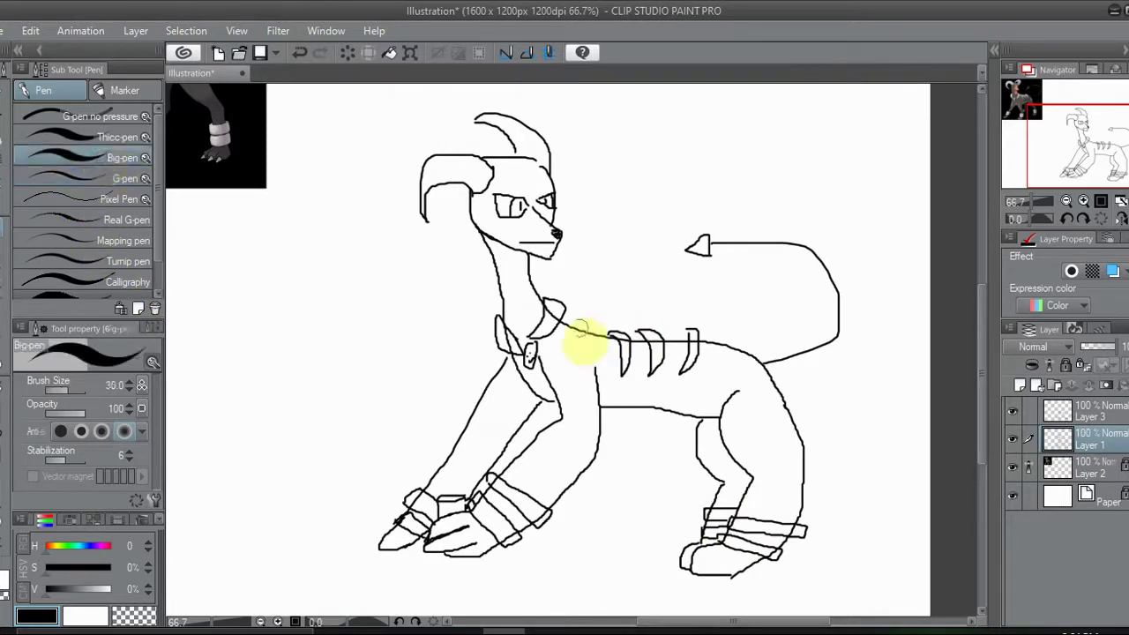
{"action": "left_click", "coordinate": [122, 179]}
{"action": "left_click", "coordinate": [9, 318]}
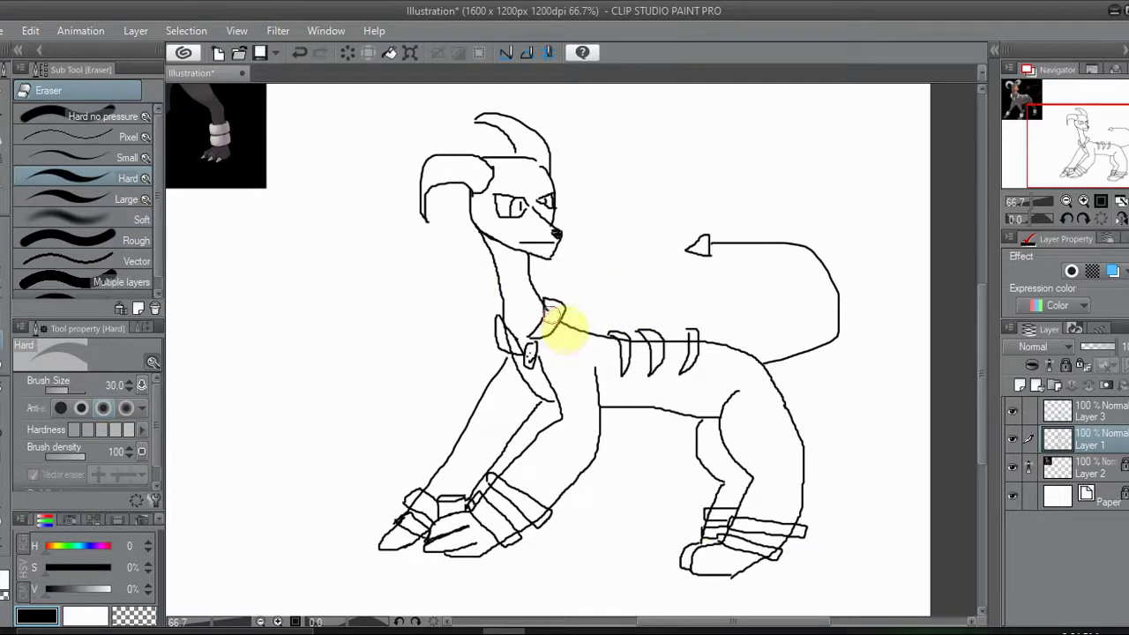
{"action": "left_click_drag", "start_coordinate": [551, 306], "coordinate": [517, 346]}
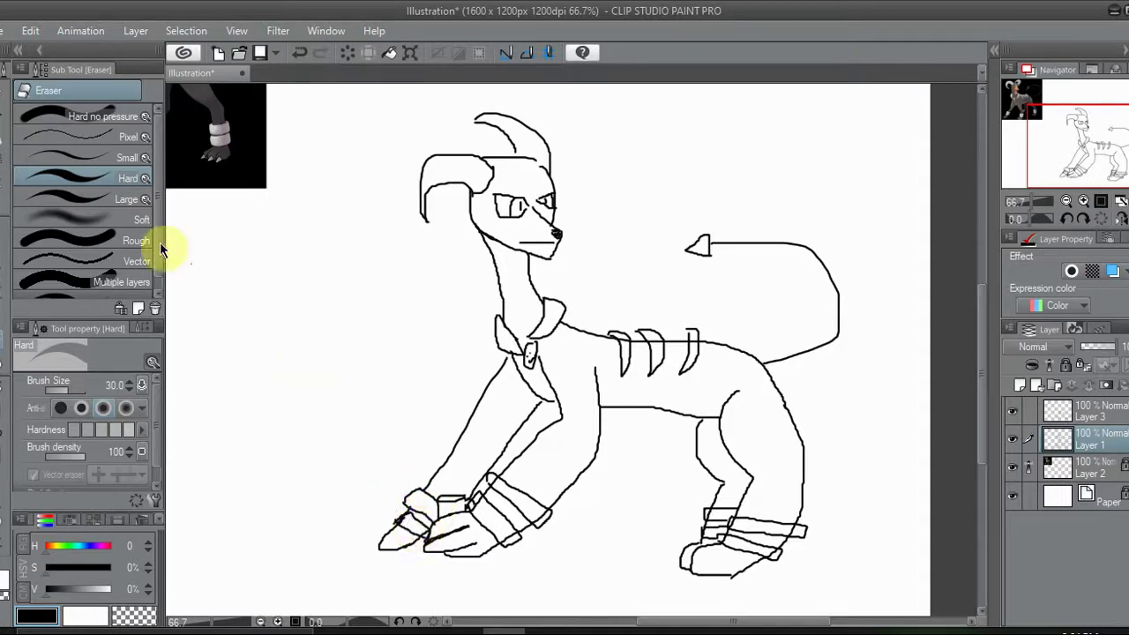
- Erase the leg lines inside the ankle bands and the back line inside the rib bands
{"action": "left_click", "coordinate": [114, 158]}
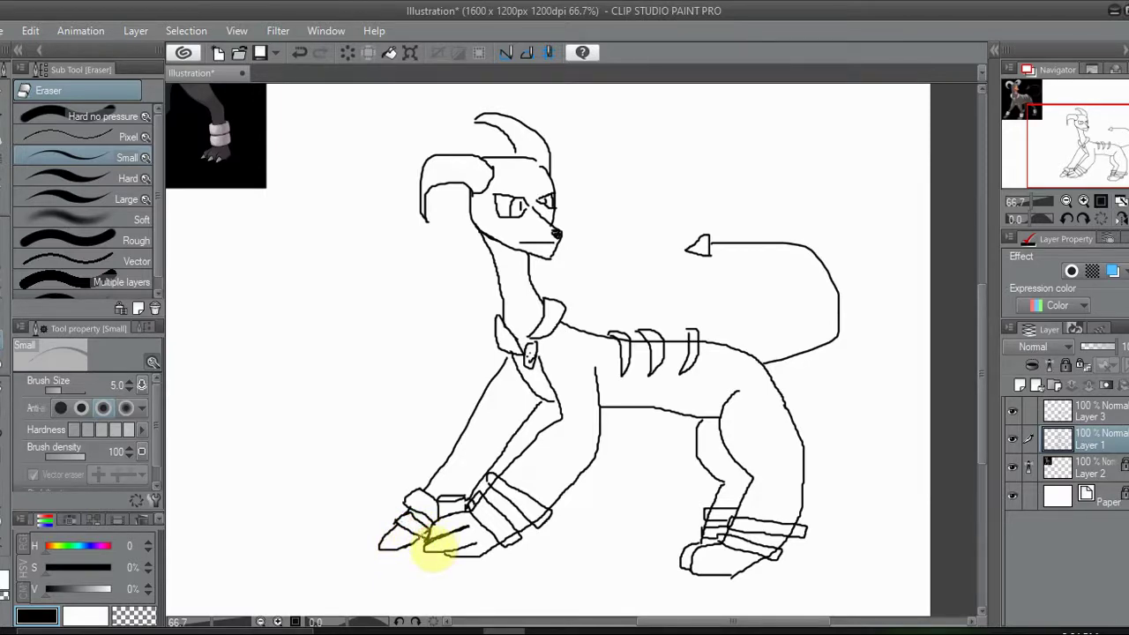
{"action": "left_click", "coordinate": [114, 178]}
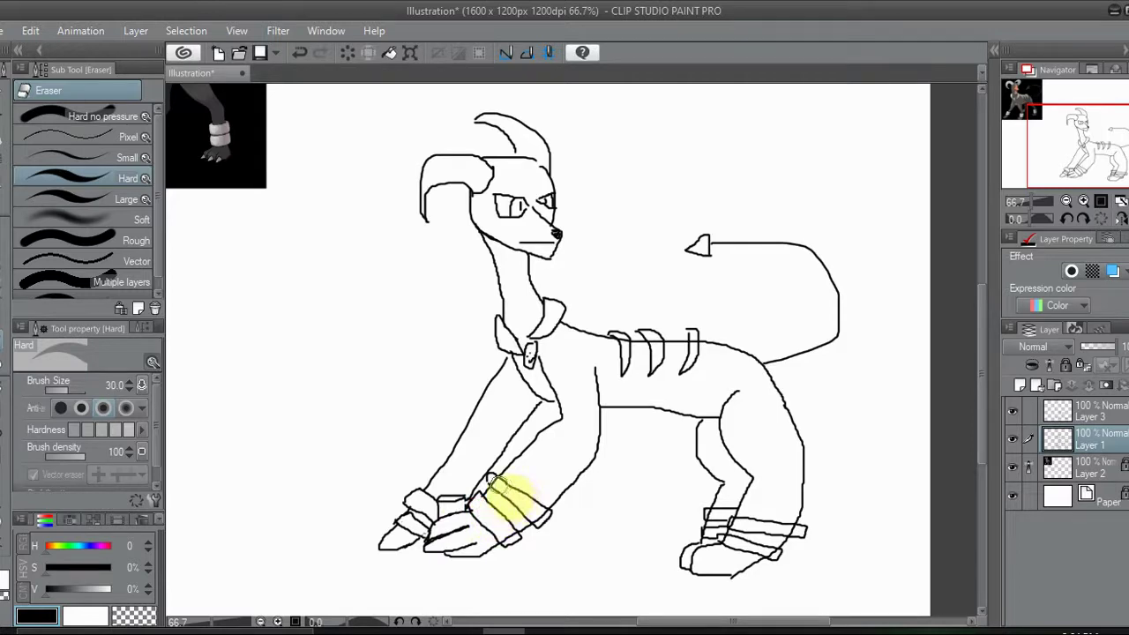
{"action": "mouse_move", "coordinate": [492, 481]}
{"action": "left_mouse_down"}
{"action": "mouse_move", "coordinate": [546, 516]}
{"action": "mouse_move", "coordinate": [508, 538]}
{"action": "mouse_move", "coordinate": [729, 522]}
{"action": "mouse_move", "coordinate": [800, 534]}
{"action": "mouse_move", "coordinate": [773, 553]}
{"action": "mouse_move", "coordinate": [722, 544]}
{"action": "left_mouse_up"}
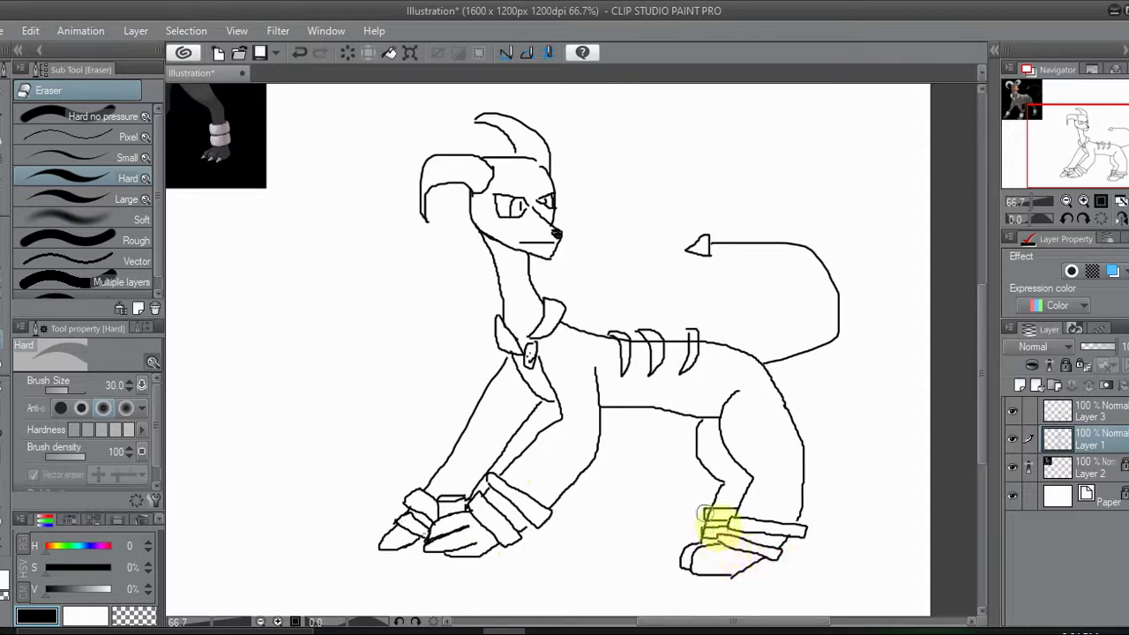
{"action": "mouse_move", "coordinate": [711, 513]}
{"action": "left_mouse_down"}
{"action": "mouse_move", "coordinate": [674, 412]}
{"action": "mouse_move", "coordinate": [690, 340]}
{"action": "mouse_move", "coordinate": [655, 340]}
{"action": "left_mouse_up"}
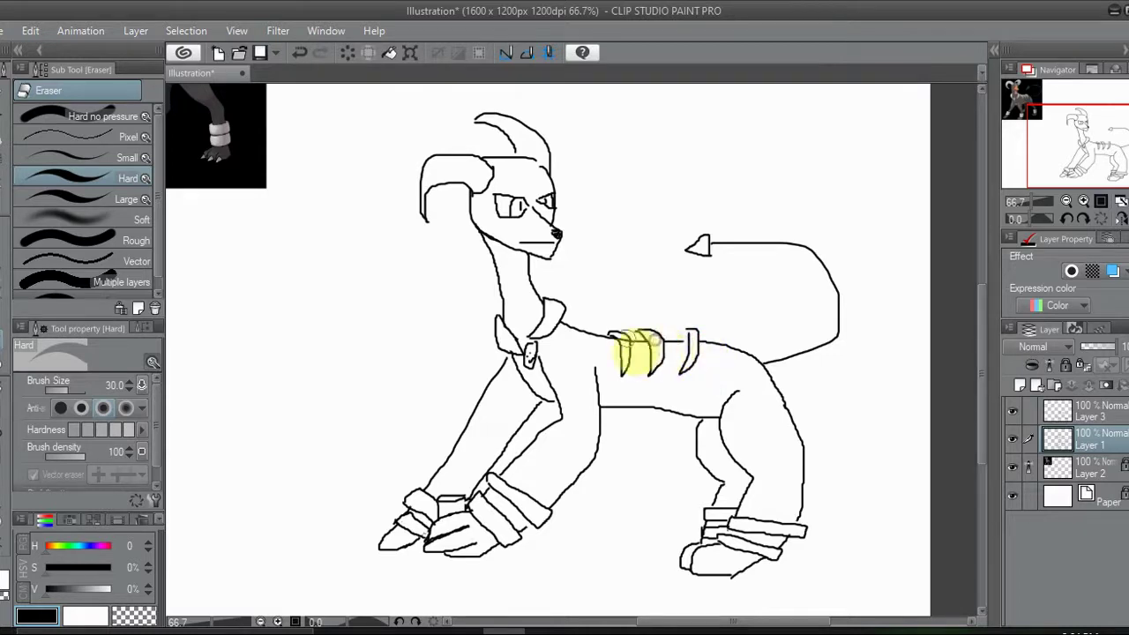
- Merge the band layer into Layer 1 and add a new layer beneath the line art
{"action": "left_click", "coordinate": [1102, 227]}
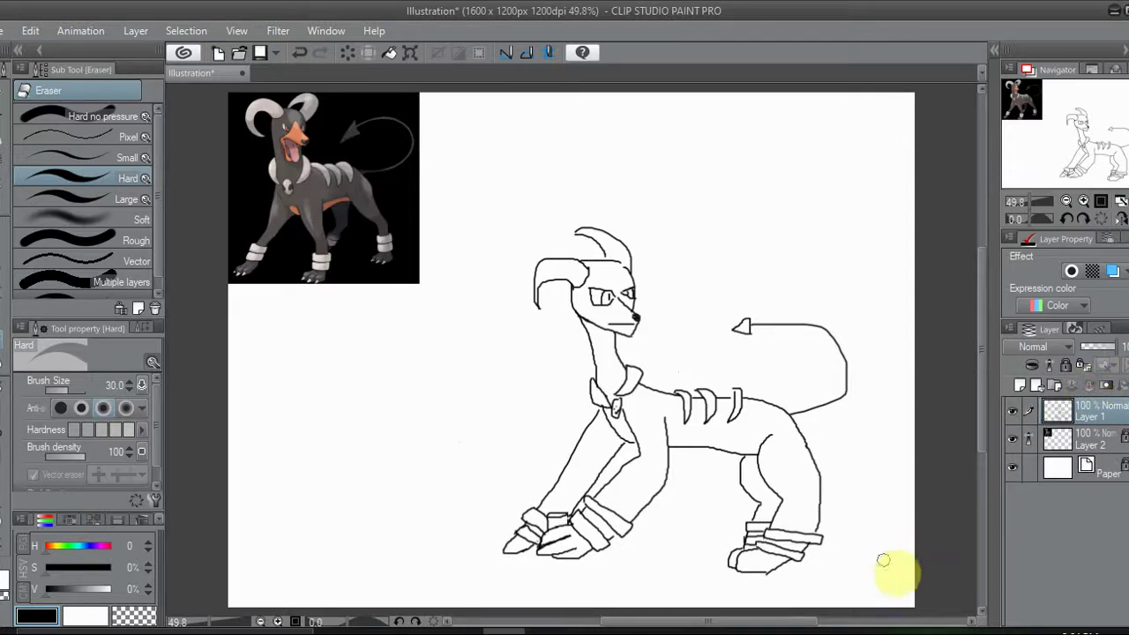
{"action": "left_click", "coordinate": [1094, 441]}
{"action": "left_click", "coordinate": [1021, 385]}
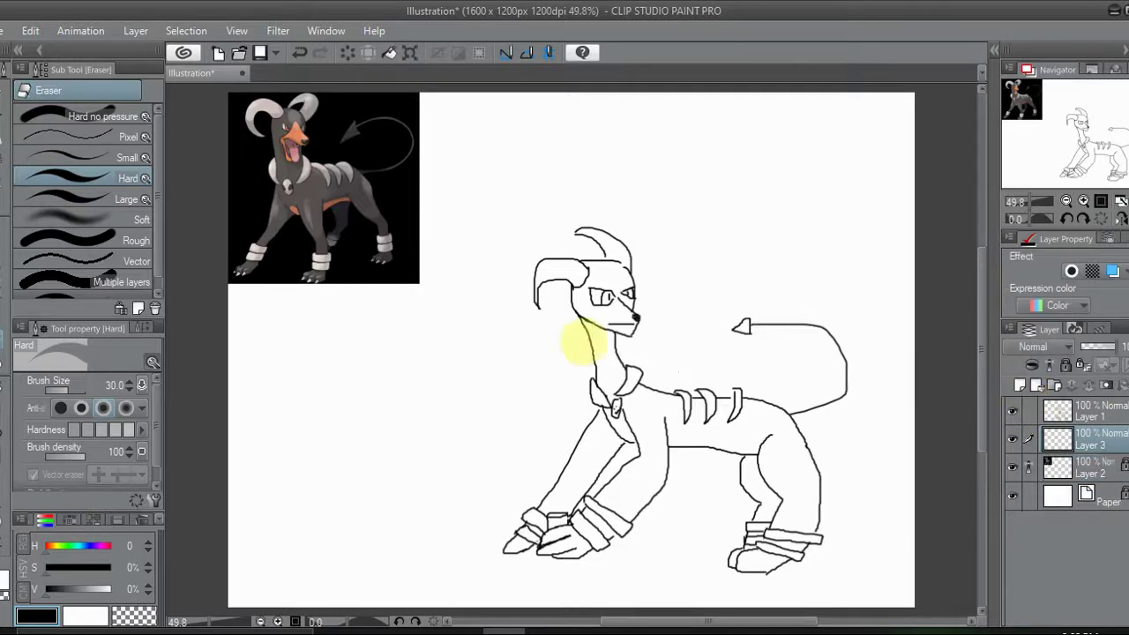
- Sample the dark grey from the reference creature's body and try filling the body on the new layer
{"action": "left_click", "coordinate": [7, 393]}
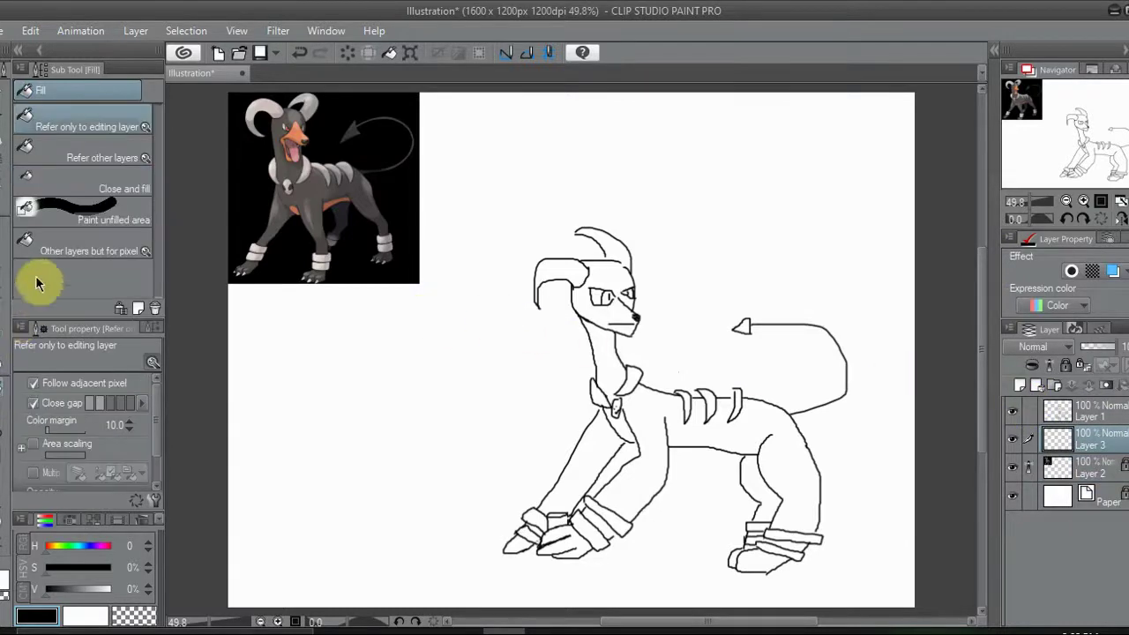
{"action": "left_click", "coordinate": [328, 177], "text": "alt"}
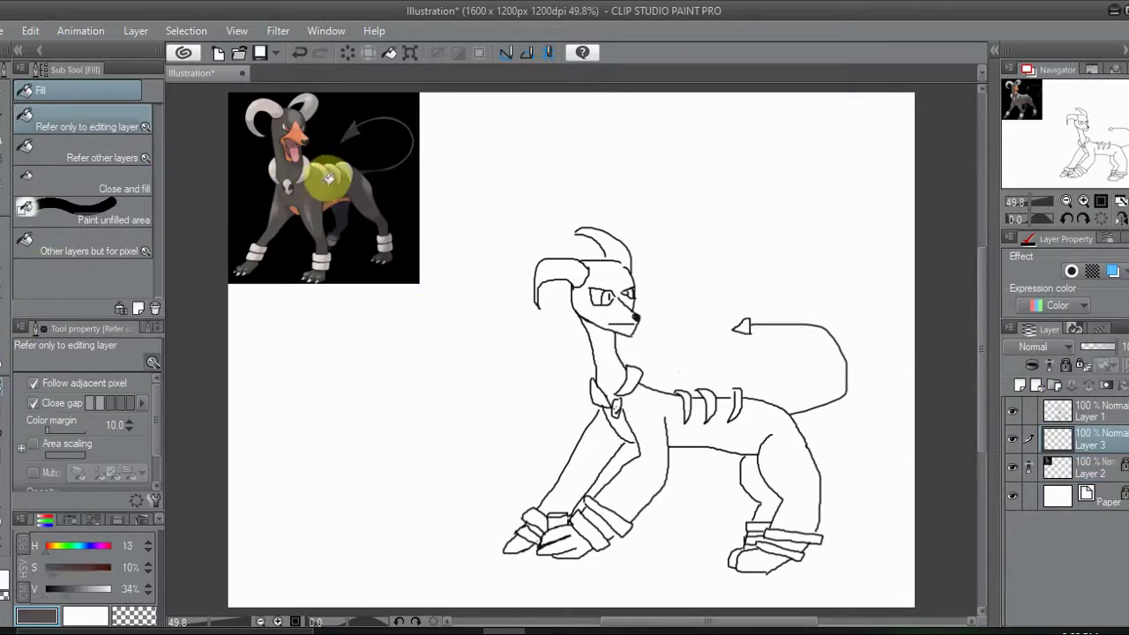
{"action": "left_click", "coordinate": [657, 411]}
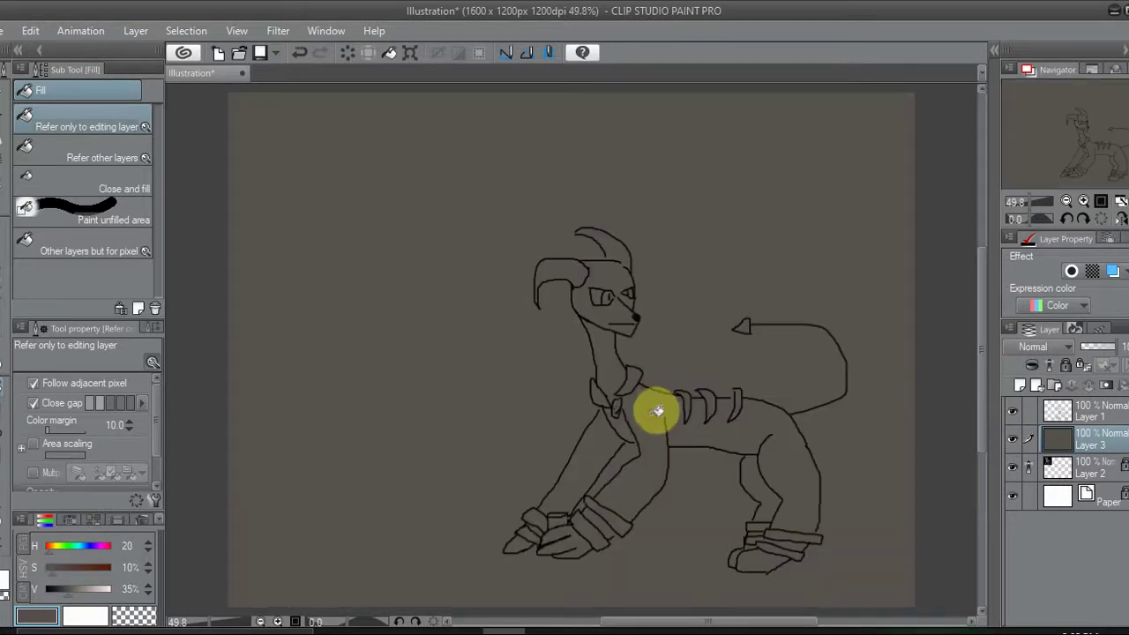
{"action": "key", "text": "ctrl+z"}
- Fill the neck and upper chest with the dark grey, letting the Fill tool refer to other layers
{"action": "left_click", "coordinate": [115, 155]}
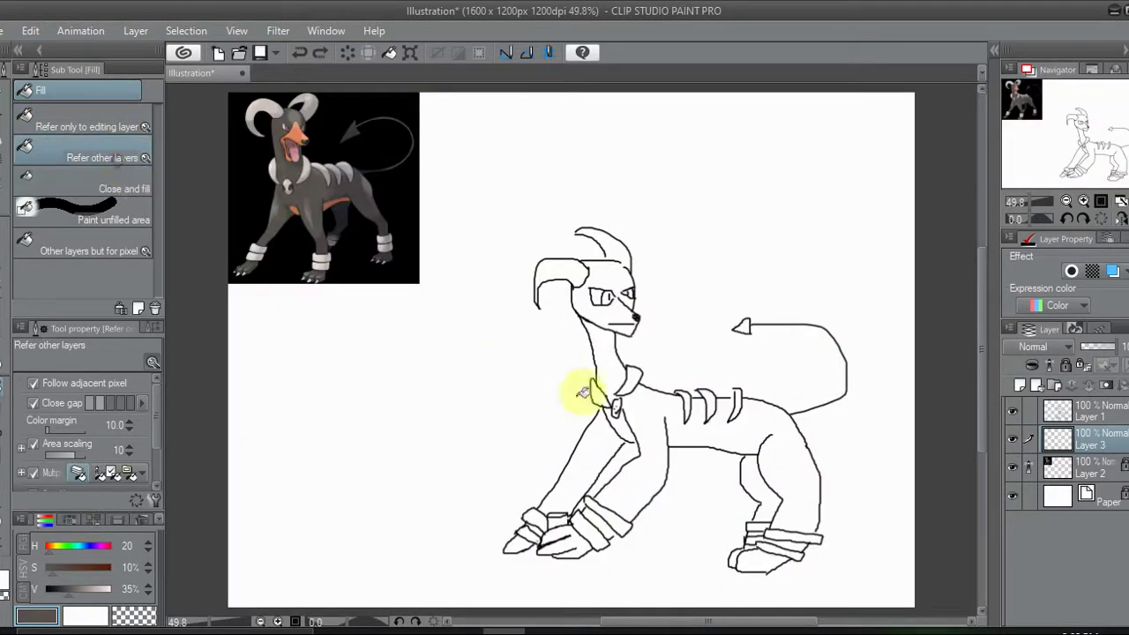
{"action": "left_click", "coordinate": [647, 411]}
{"action": "key", "text": "ctrl+z"}
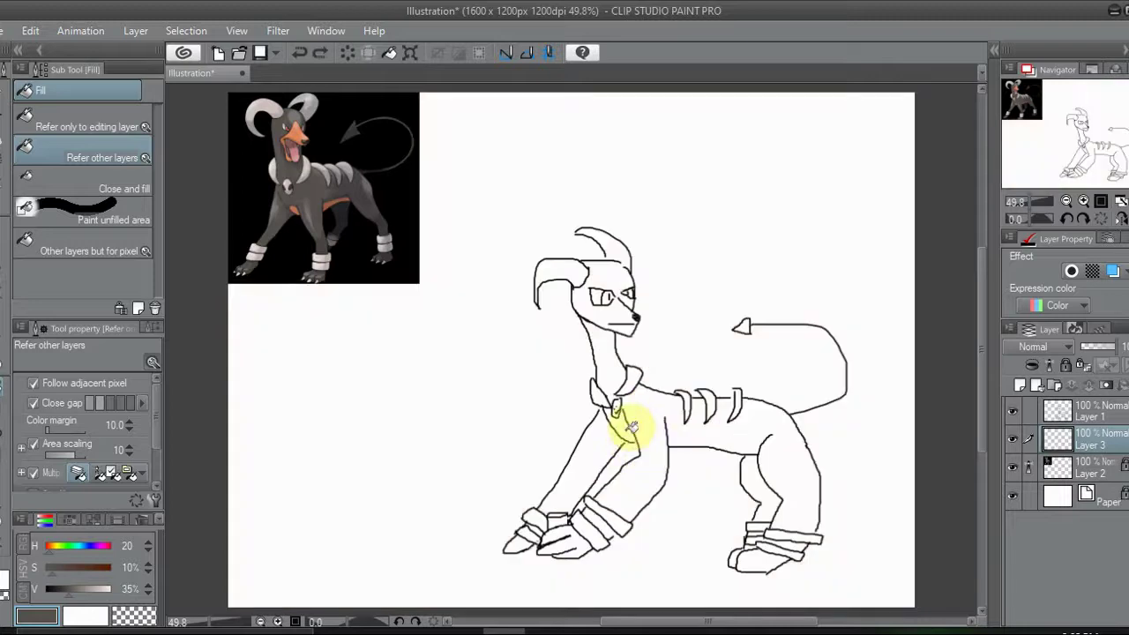
{"action": "mouse_move", "coordinate": [628, 426]}
{"action": "left_mouse_down"}
{"action": "mouse_move", "coordinate": [607, 287]}
{"action": "mouse_move", "coordinate": [603, 300]}
{"action": "mouse_move", "coordinate": [617, 299]}
{"action": "left_mouse_up"}
{"action": "left_click", "coordinate": [629, 291]}
{"action": "key", "text": "ctrl+z"}
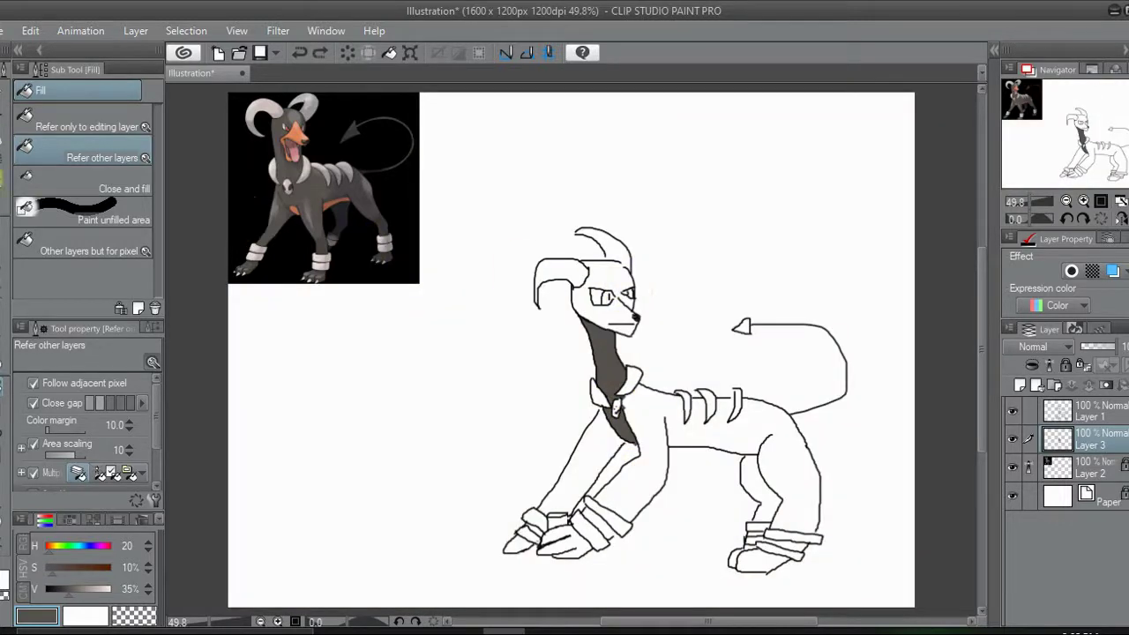
- Close small gaps in the body outline around the rib and ankle bands with the dark grey G-pen and test a fill
{"action": "left_click", "coordinate": [7, 219]}
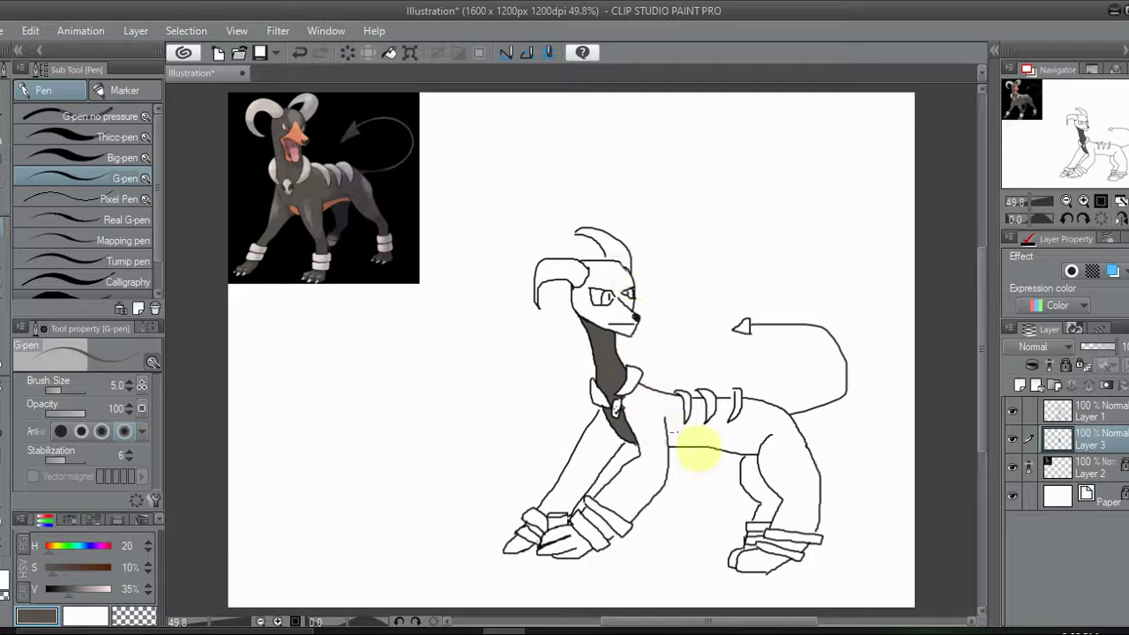
{"action": "left_click_drag", "start_coordinate": [736, 391], "coordinate": [731, 420]}
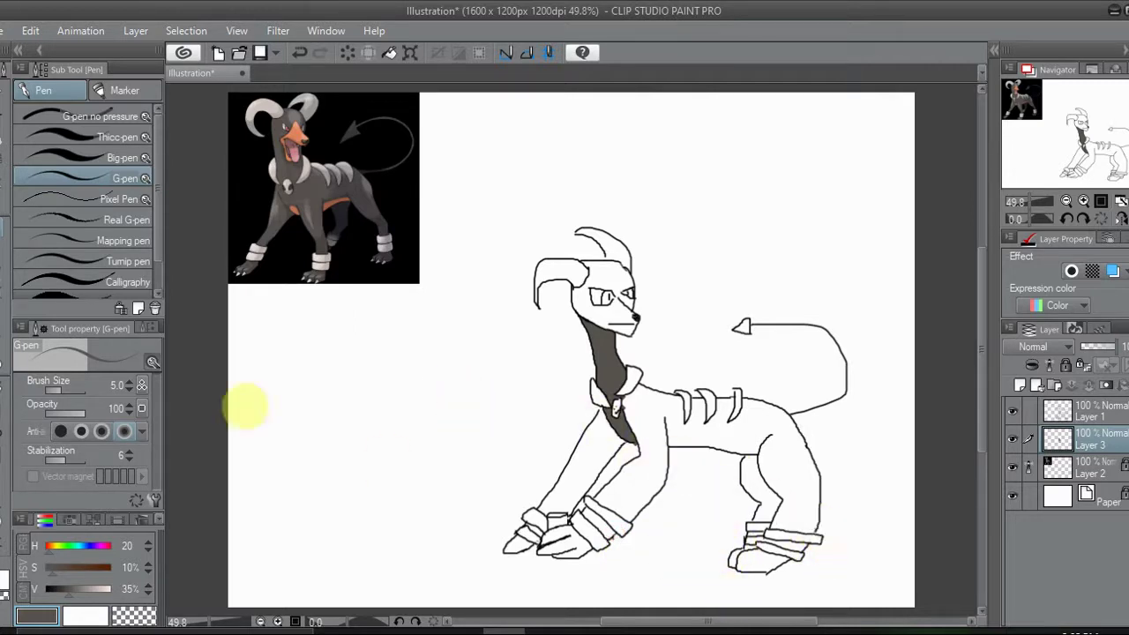
{"action": "left_click", "coordinate": [2, 381]}
{"action": "left_click", "coordinate": [588, 448]}
{"action": "left_click", "coordinate": [575, 389]}
{"action": "key", "text": "ctrl+z"}
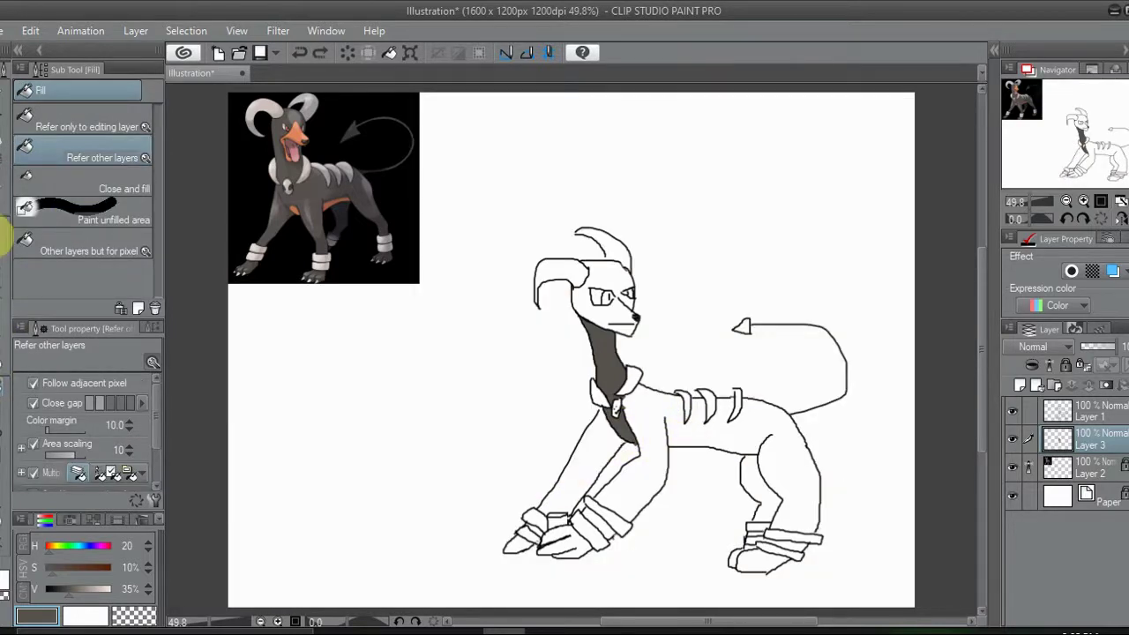
- Close the outline gap below the collar and fill the torso, legs and paws with dark grey
{"action": "left_click", "coordinate": [4, 237]}
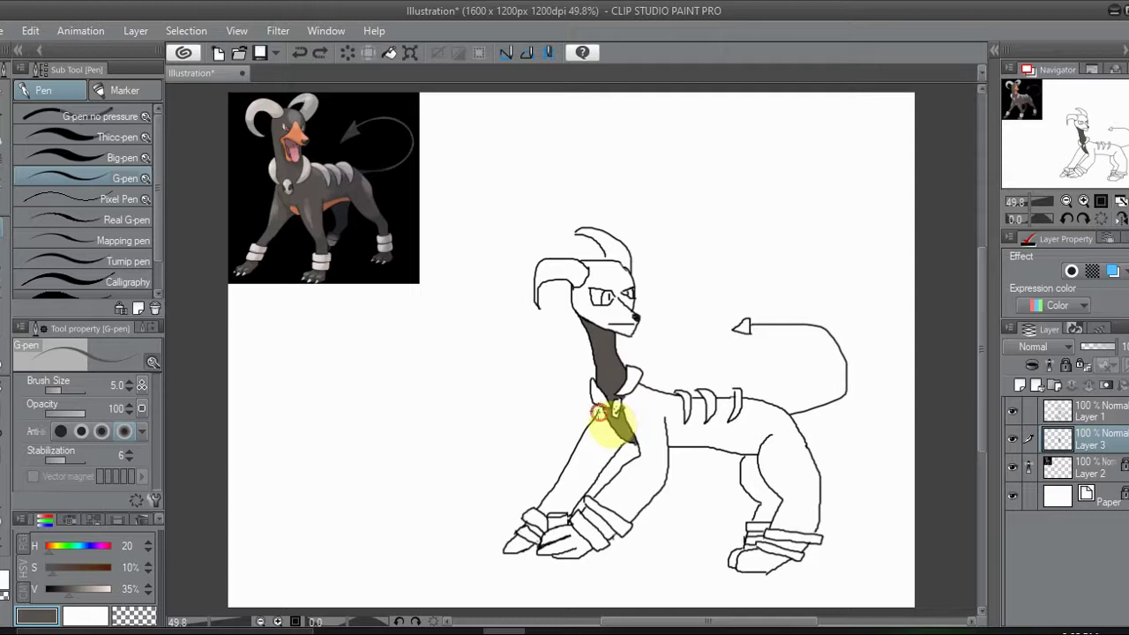
{"action": "left_click", "coordinate": [5, 385]}
{"action": "mouse_move", "coordinate": [607, 417]}
{"action": "left_mouse_down"}
{"action": "mouse_move", "coordinate": [522, 542]}
{"action": "mouse_move", "coordinate": [591, 547]}
{"action": "mouse_move", "coordinate": [573, 544]}
{"action": "mouse_move", "coordinate": [613, 533]}
{"action": "mouse_move", "coordinate": [711, 440]}
{"action": "mouse_move", "coordinate": [748, 436]}
{"action": "mouse_move", "coordinate": [794, 544]}
{"action": "mouse_move", "coordinate": [741, 556]}
{"action": "mouse_move", "coordinate": [762, 529]}
{"action": "left_mouse_up"}
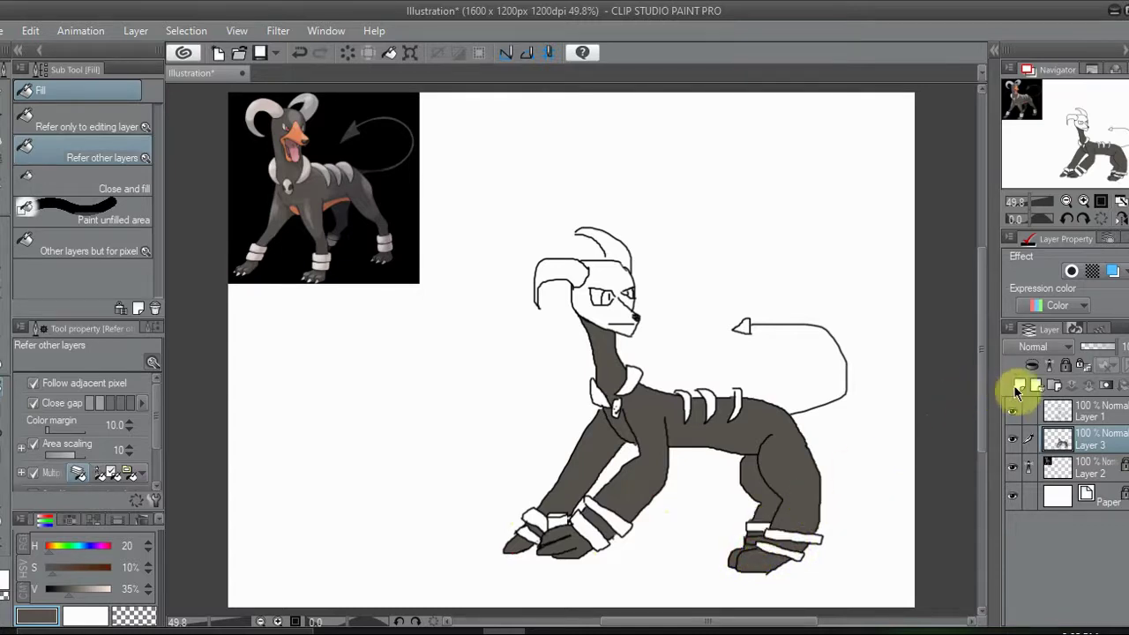
- Add a layer above Layer 3 and fill the head with dark grey on Layer 3
{"action": "left_click", "coordinate": [1019, 387]}
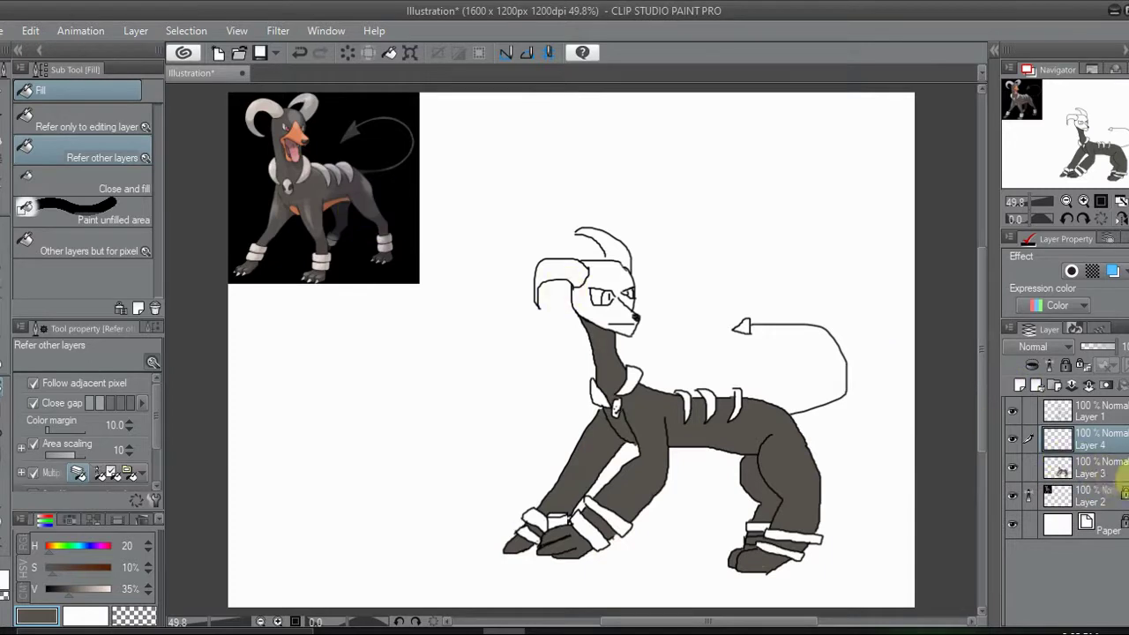
{"action": "left_click", "coordinate": [1107, 467]}
{"action": "left_click", "coordinate": [607, 298]}
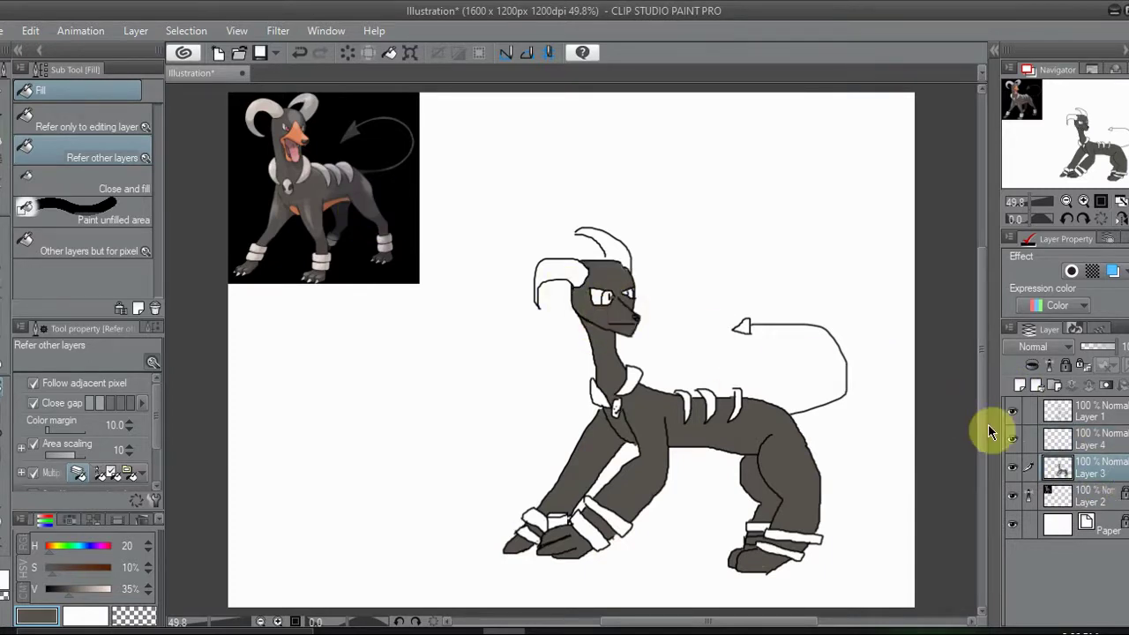
- Draw orange boundary lines on Layer 4 across the muzzle and along the belly, using the orange sampled from the reference's face
{"action": "left_click", "coordinate": [1108, 443]}
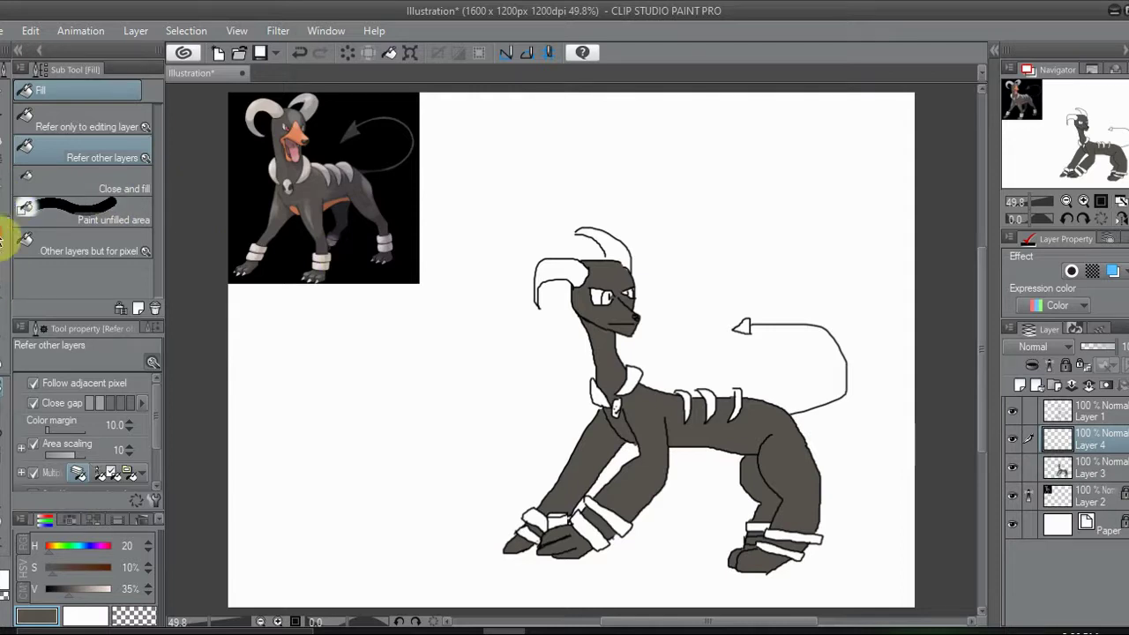
{"action": "left_click", "coordinate": [3, 236]}
{"action": "left_click", "coordinate": [304, 143], "text": "alt"}
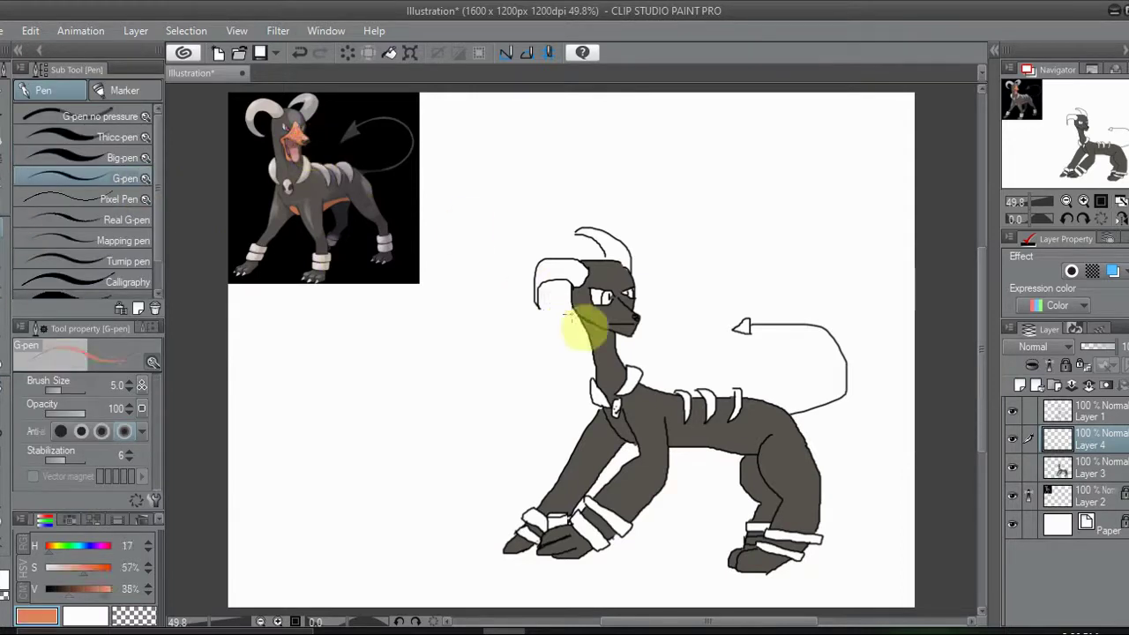
{"action": "left_click_drag", "start_coordinate": [600, 324], "coordinate": [617, 307]}
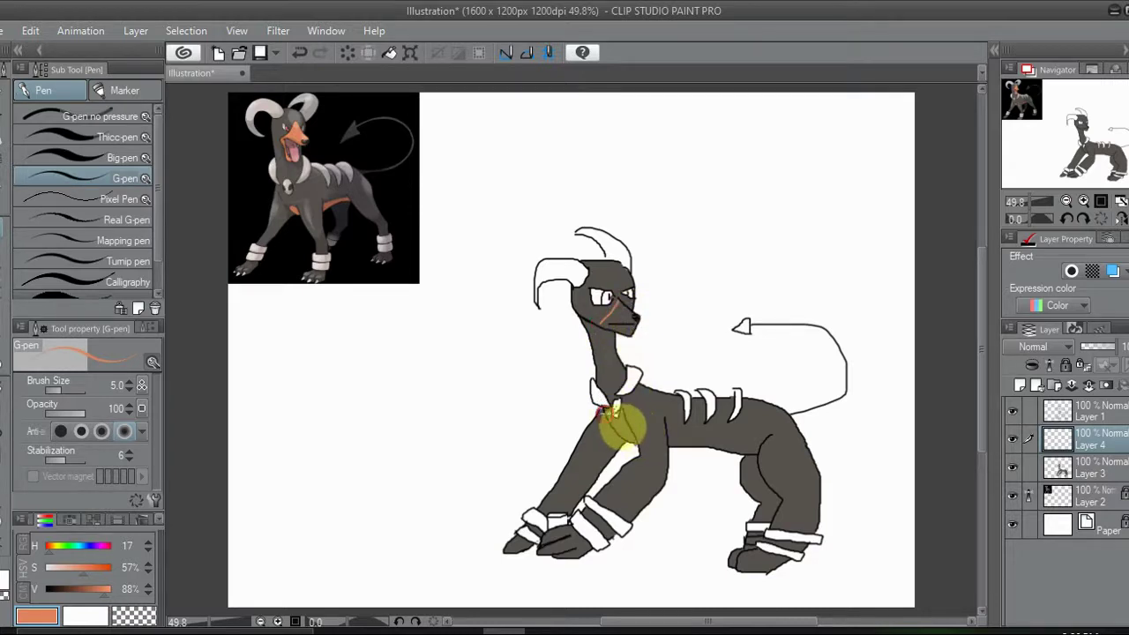
{"action": "left_click_drag", "start_coordinate": [669, 432], "coordinate": [755, 443]}
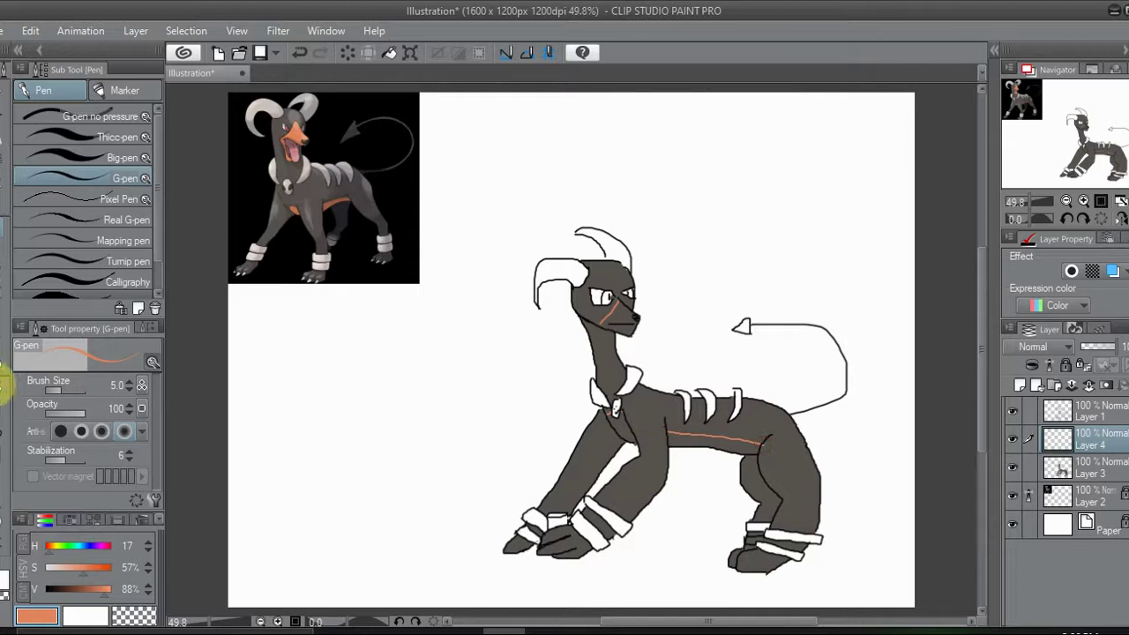
- Fill the muzzle, chest and belly strip with orange on Layer 4
{"action": "left_click", "coordinate": [5, 388]}
{"action": "left_click", "coordinate": [625, 425]}
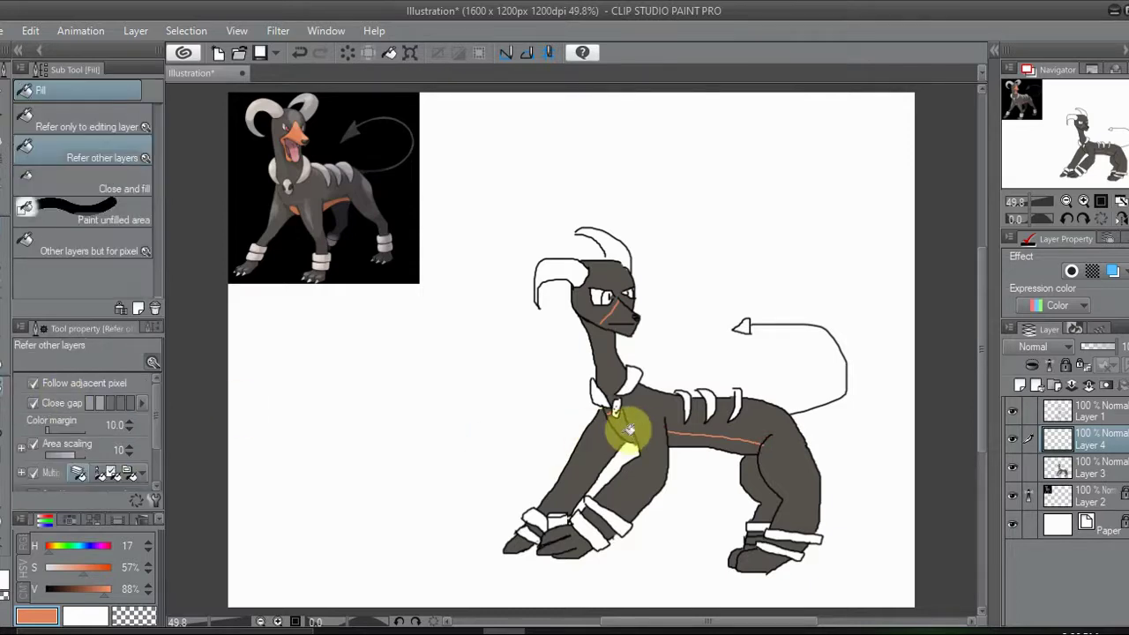
{"action": "left_click", "coordinate": [688, 433]}
{"action": "left_click", "coordinate": [619, 314]}
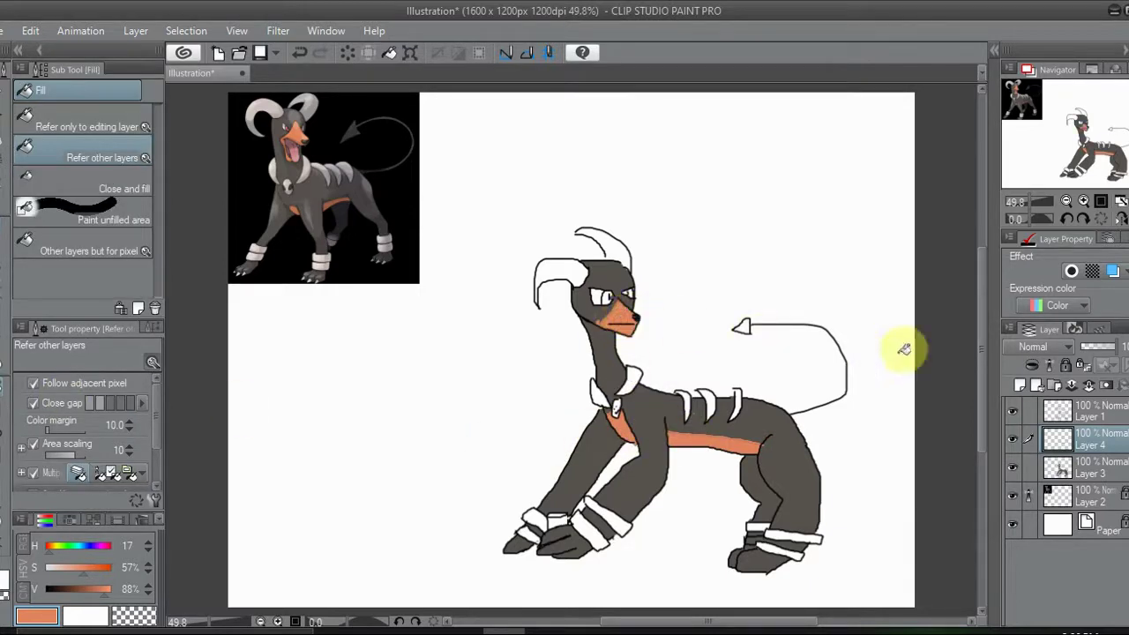
{"action": "left_click", "coordinate": [1103, 385]}
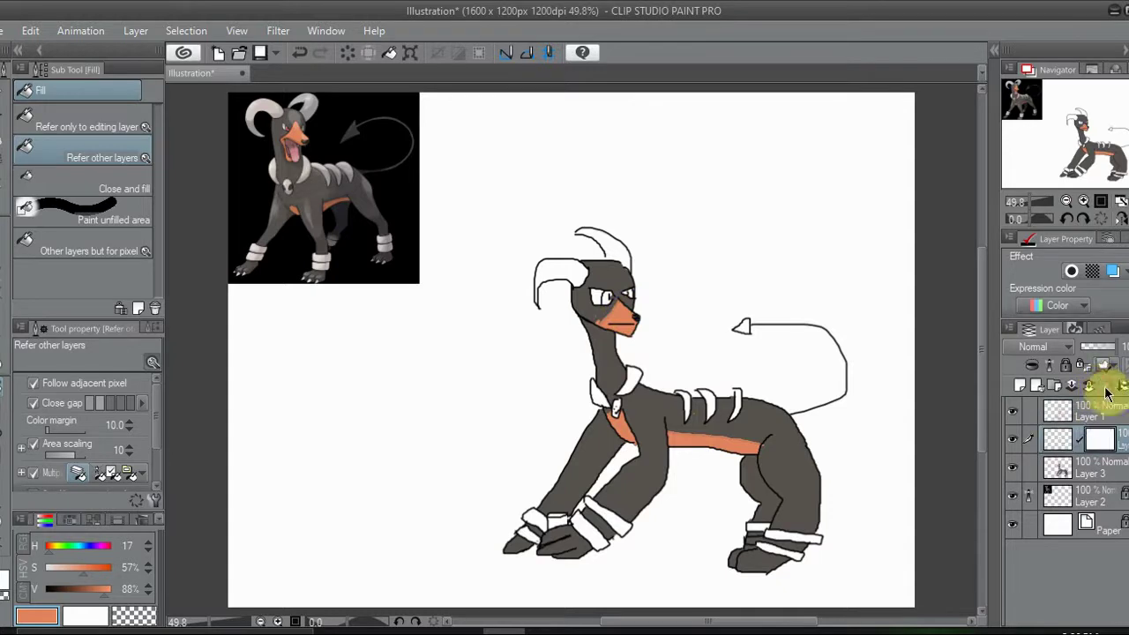
{"action": "left_click", "coordinate": [1109, 388]}
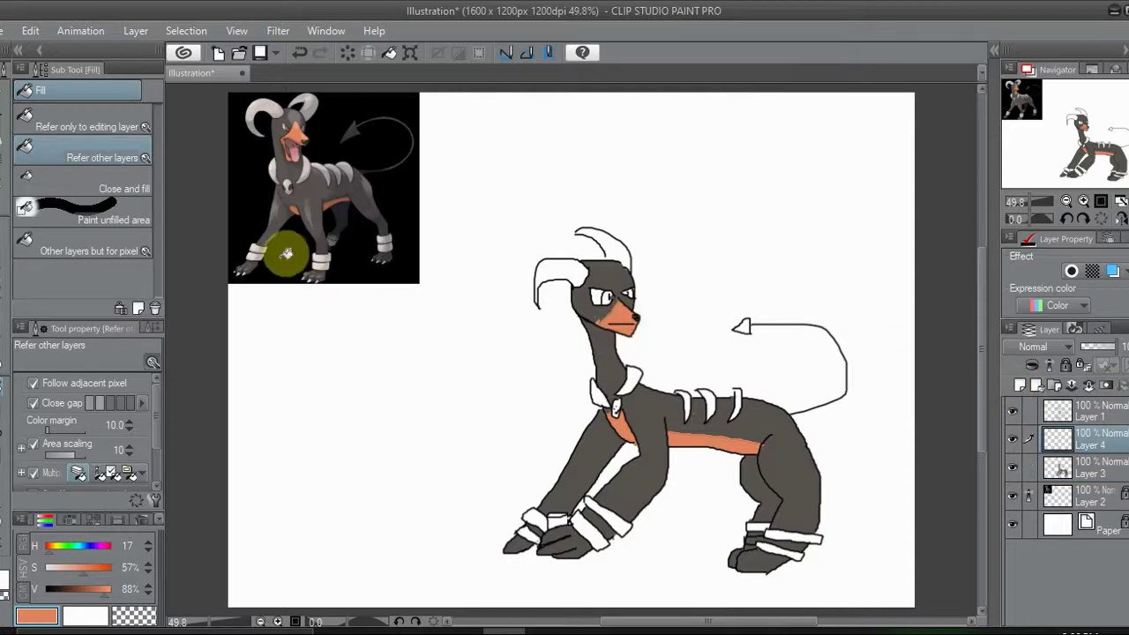
- Sample the pale grey of the reference's horn and fill both horns on Layer 4, closing the open base of the far horn
{"action": "left_click", "coordinate": [273, 106], "text": "alt"}
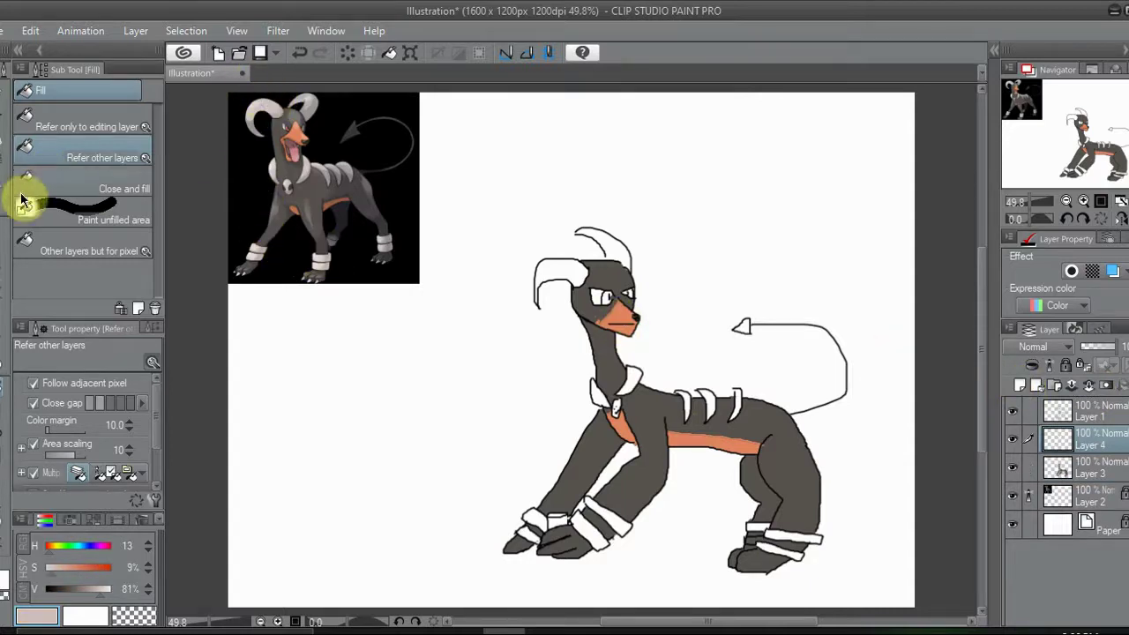
{"action": "left_click", "coordinate": [571, 275]}
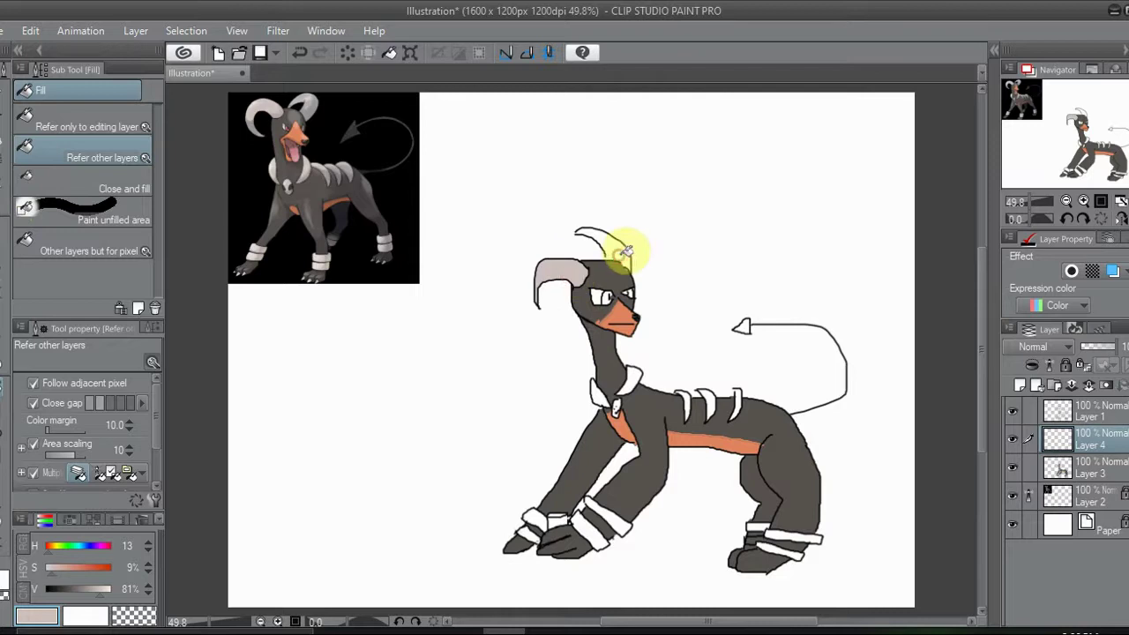
{"action": "left_click", "coordinate": [624, 253]}
{"action": "key", "text": "ctrl+z"}
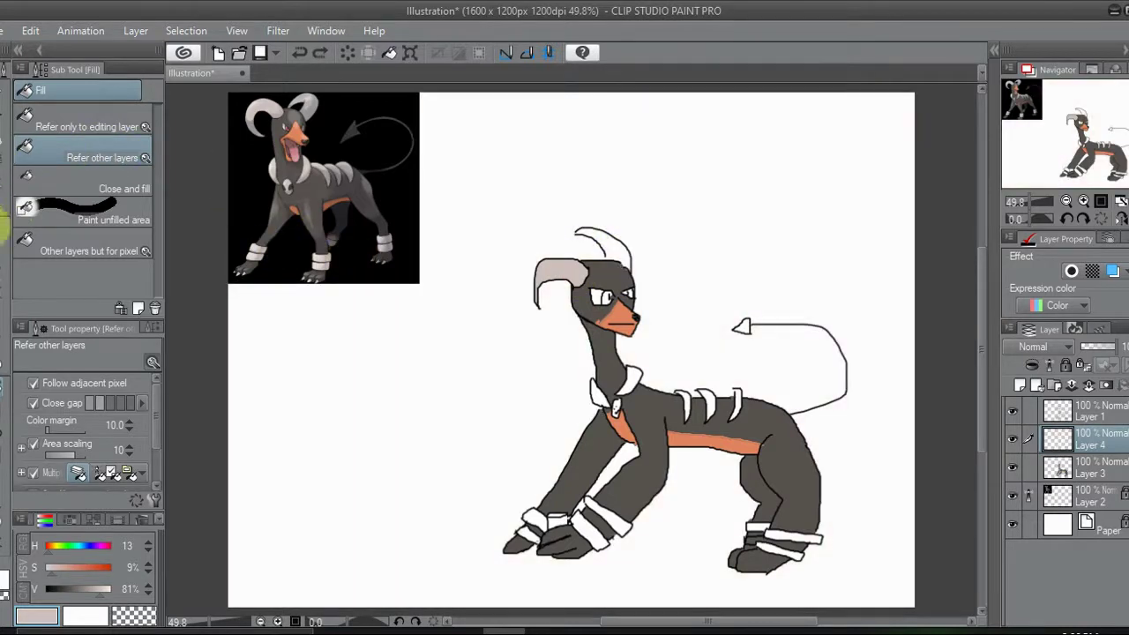
{"action": "left_click", "coordinate": [4, 227]}
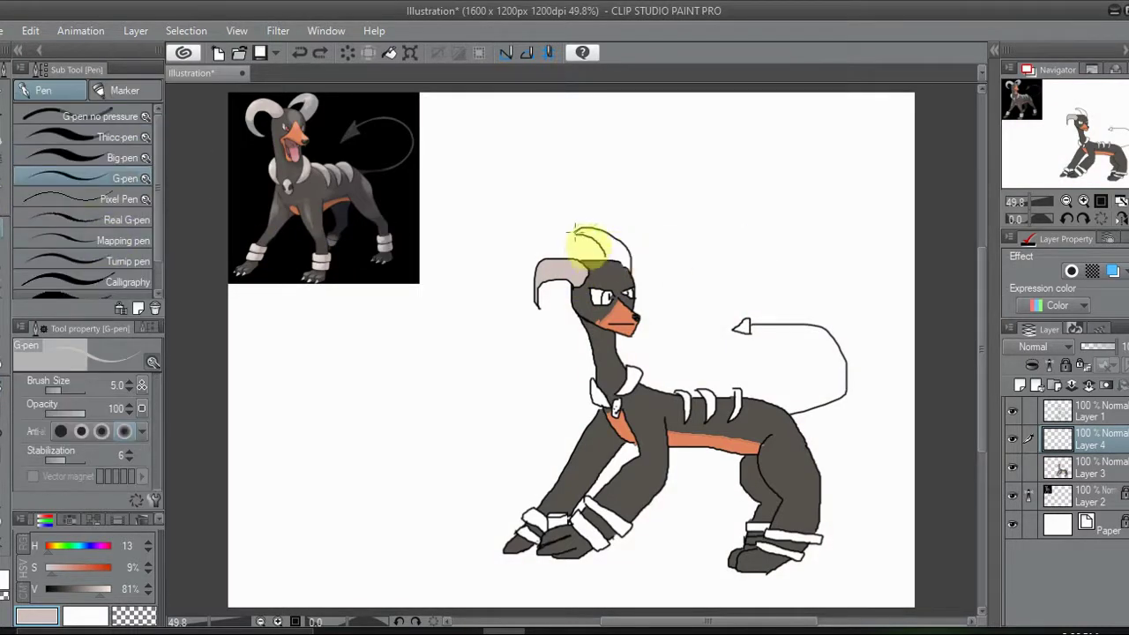
{"action": "left_click_drag", "start_coordinate": [574, 233], "coordinate": [607, 257]}
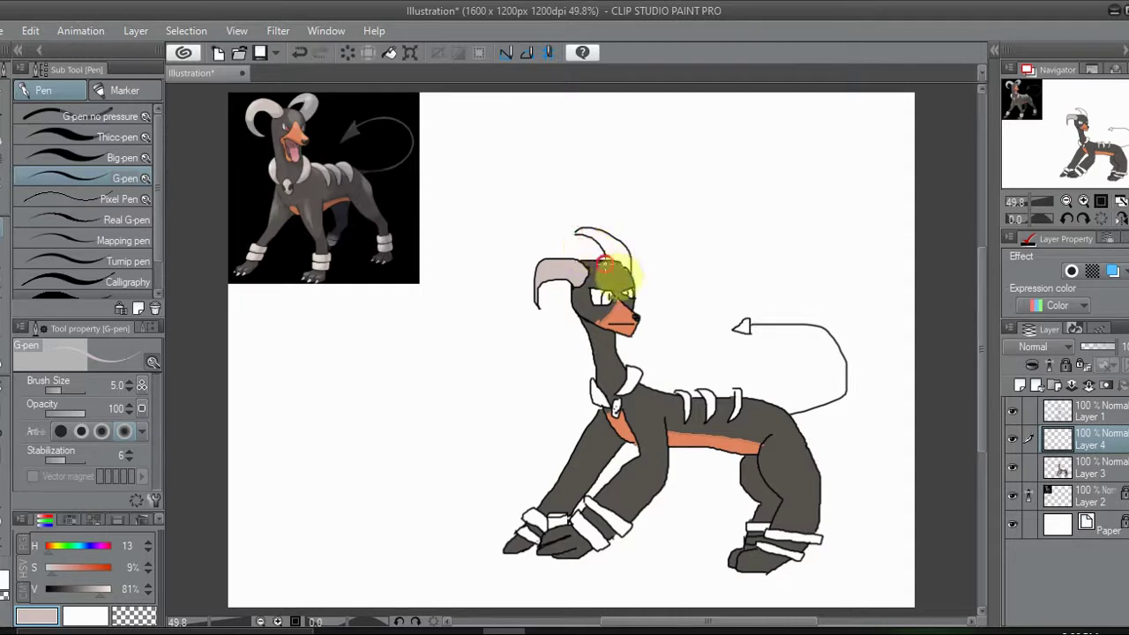
{"action": "left_click", "coordinate": [5, 397]}
{"action": "left_click", "coordinate": [617, 252]}
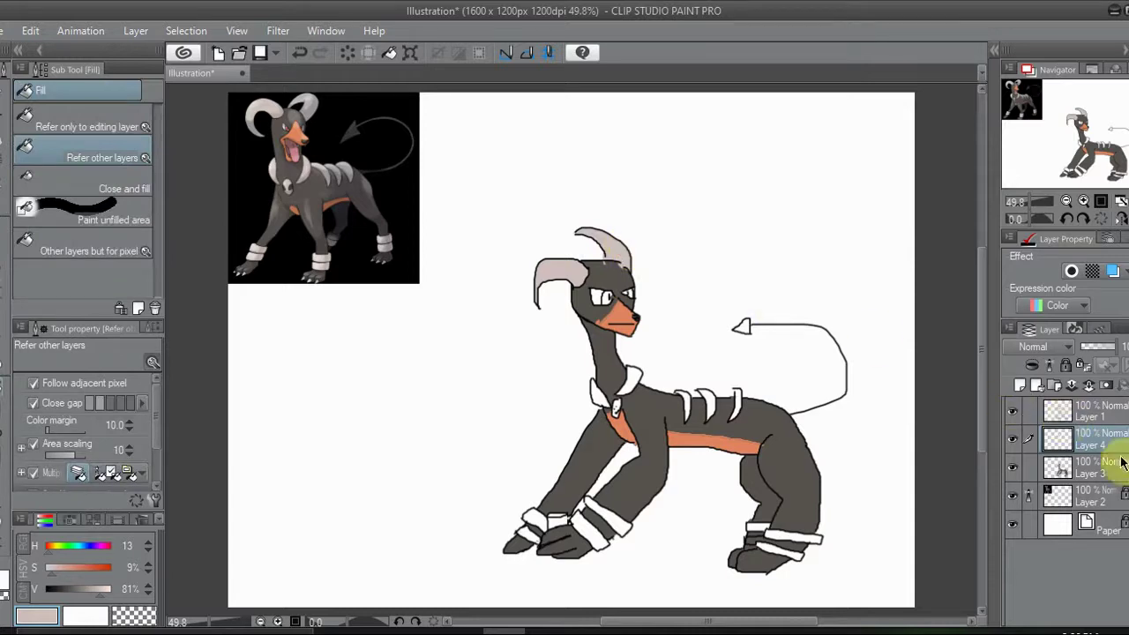
- Move Layer 4 below Layer 3 and fill the collar and the three back ribs with pale grey, closing the rear rib's outline
{"action": "left_click_drag", "start_coordinate": [1110, 452], "coordinate": [1111, 481]}
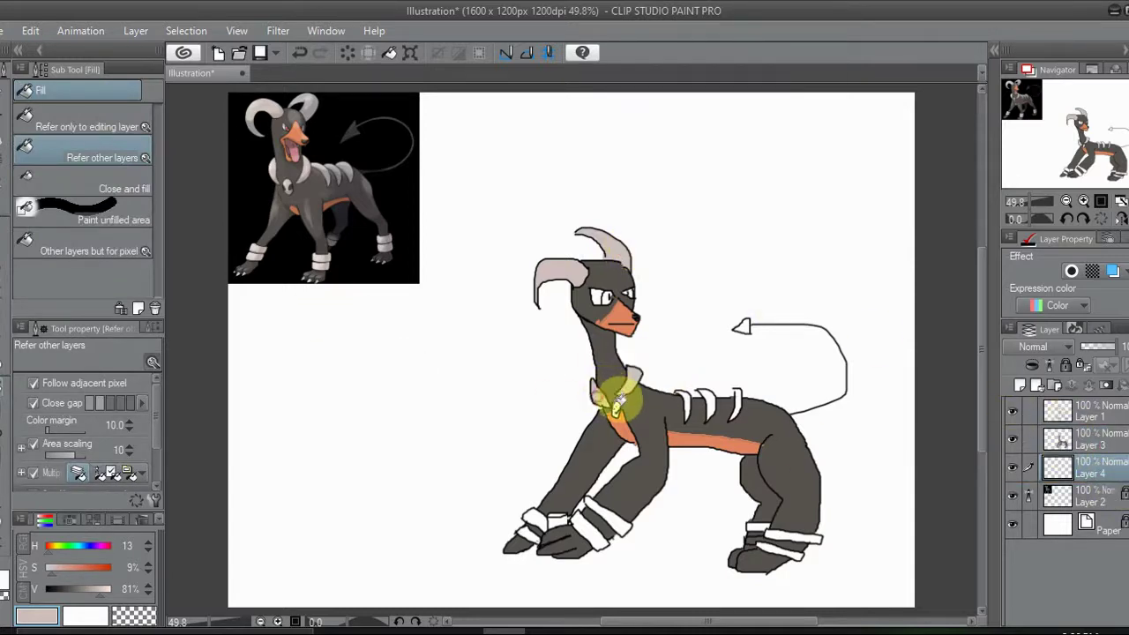
{"action": "left_click", "coordinate": [619, 402]}
{"action": "left_click", "coordinate": [688, 398]}
{"action": "left_click", "coordinate": [710, 395]}
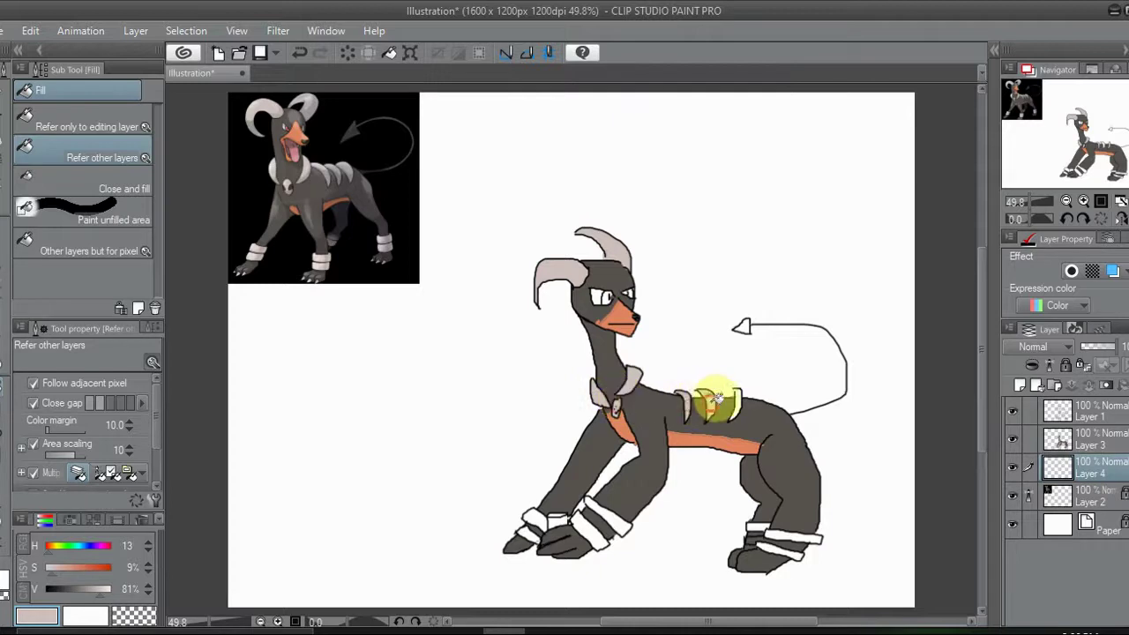
{"action": "left_click", "coordinate": [788, 465]}
{"action": "key", "text": "ctrl+z"}
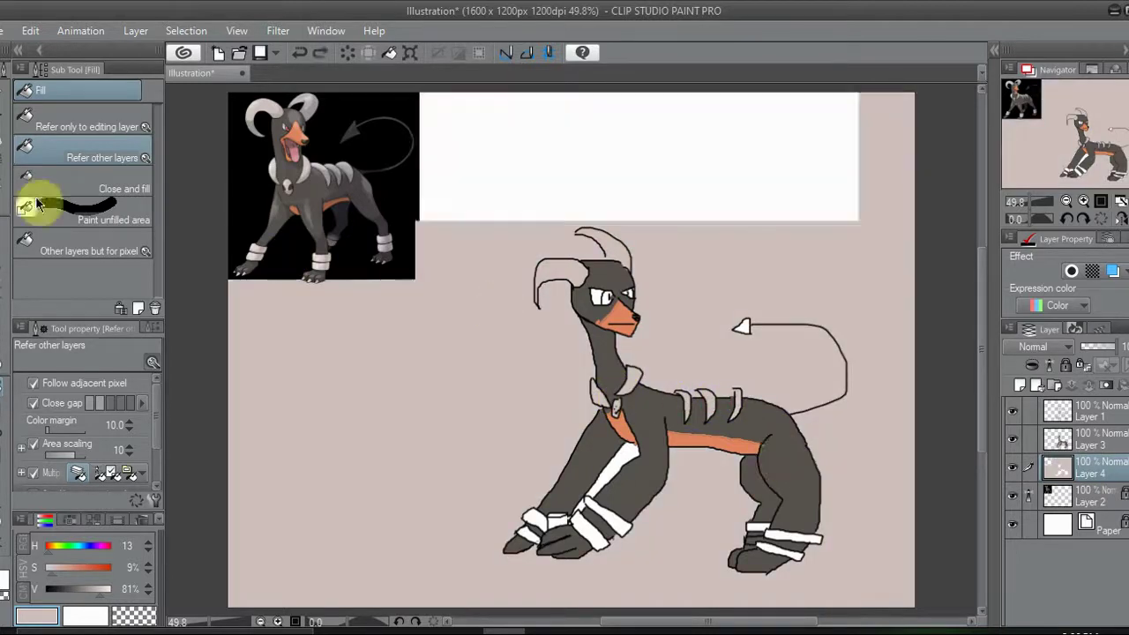
{"action": "left_click", "coordinate": [4, 226]}
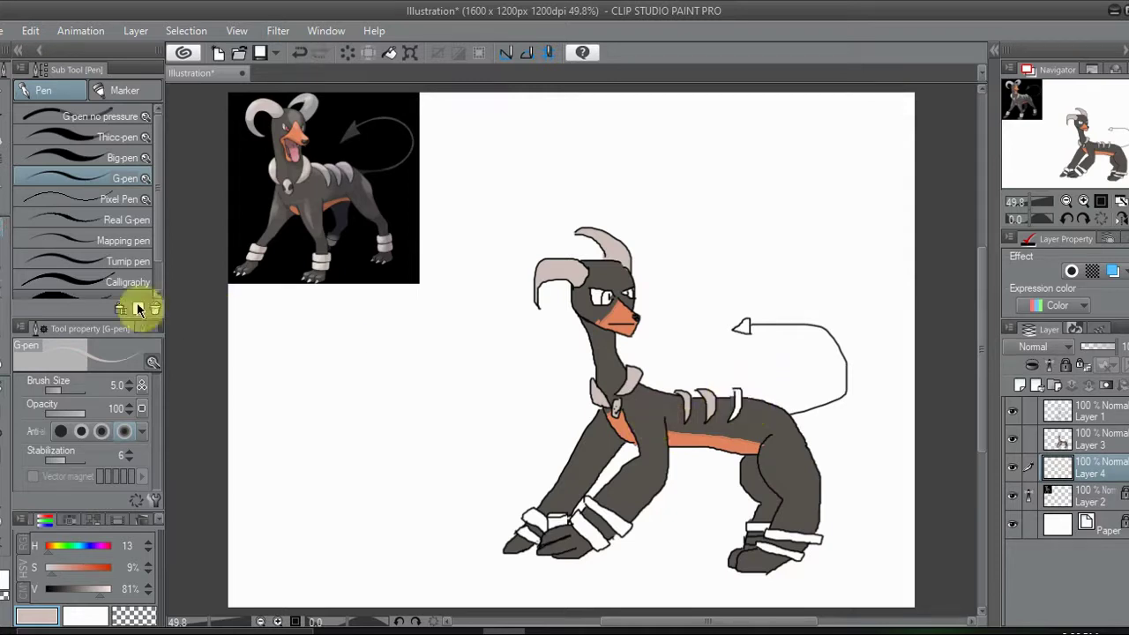
{"action": "left_click", "coordinate": [7, 395]}
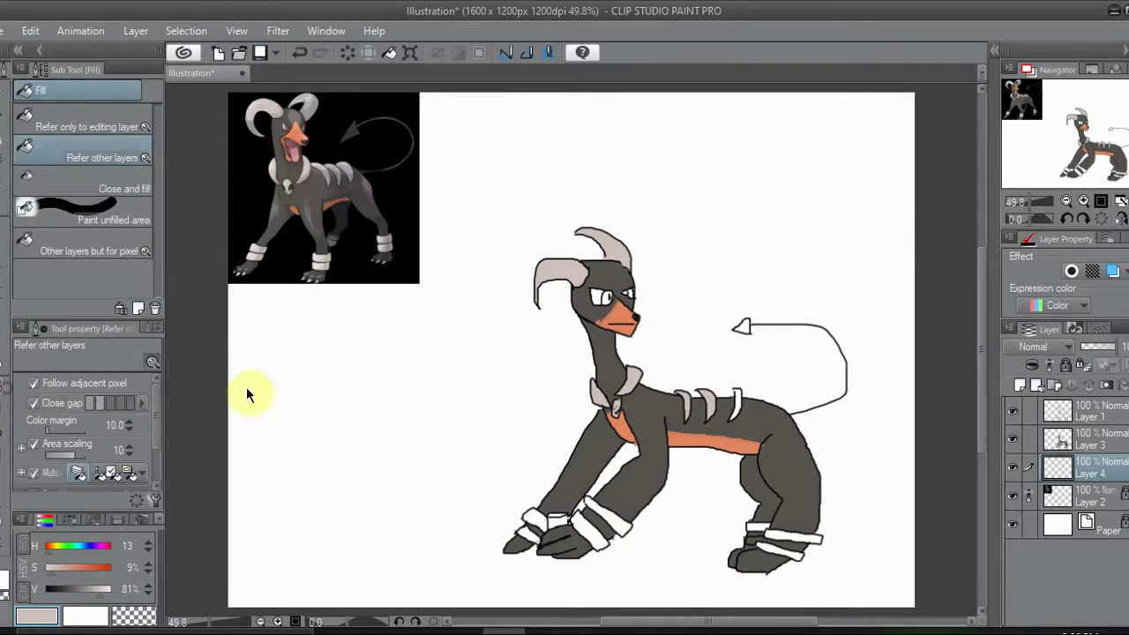
{"action": "left_click", "coordinate": [744, 403]}
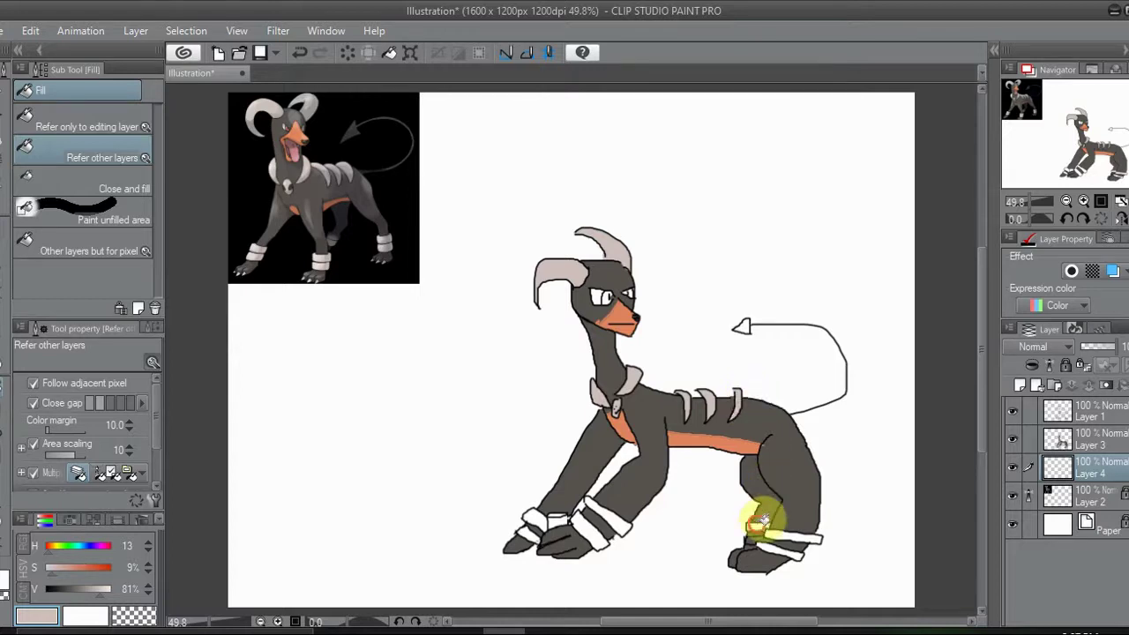
- Fill the hind and front ankle bands with pale grey, adding a layer above Layer 3 for the bands that overlap the legs
{"action": "left_click", "coordinate": [782, 529]}
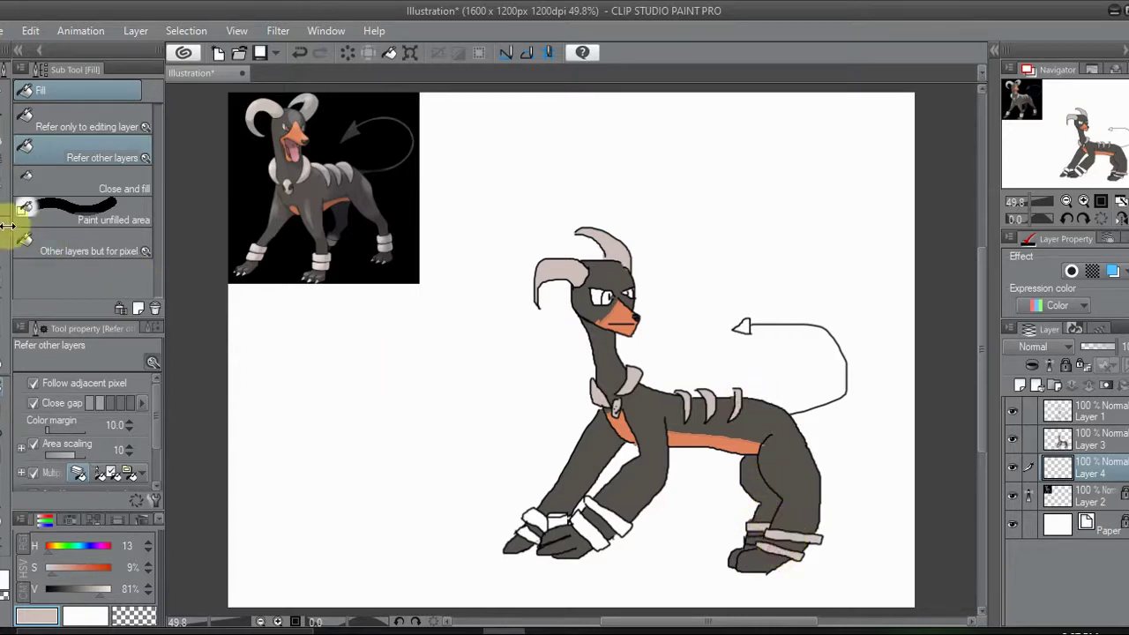
{"action": "key", "text": "p"}
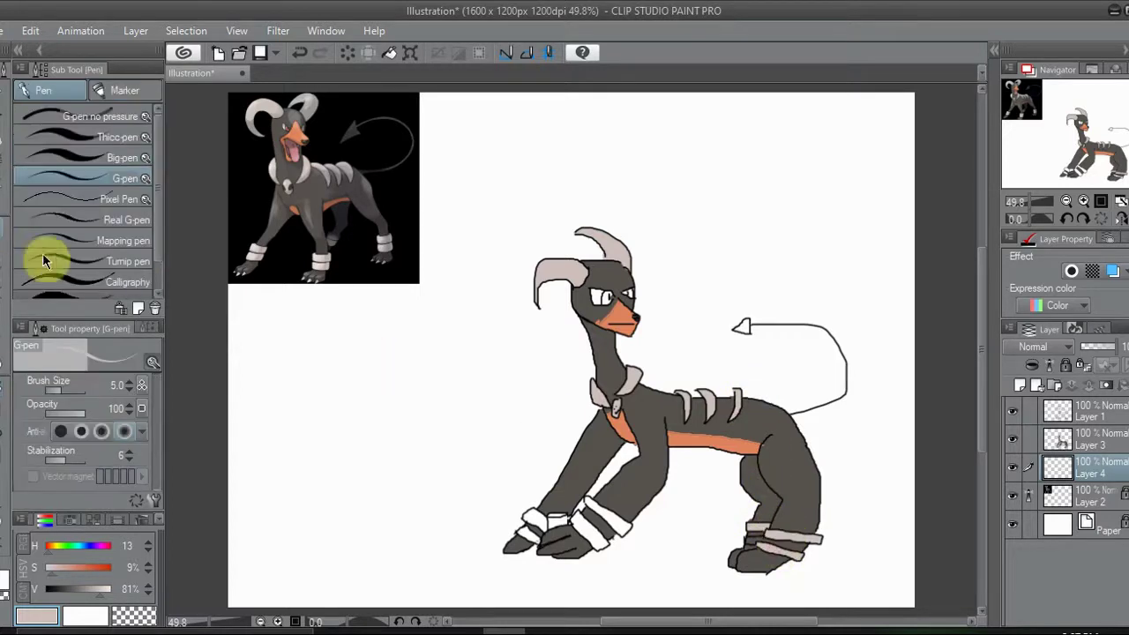
{"action": "left_click", "coordinate": [1020, 385]}
{"action": "left_click_drag", "start_coordinate": [1091, 471], "coordinate": [1089, 441]}
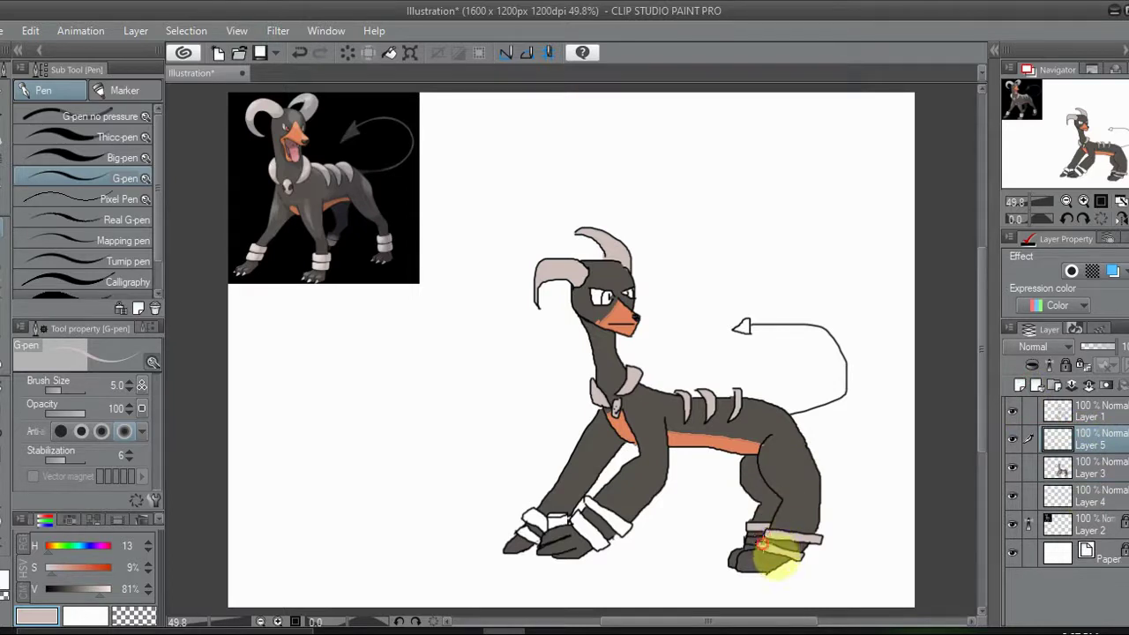
{"action": "left_click", "coordinate": [18, 388]}
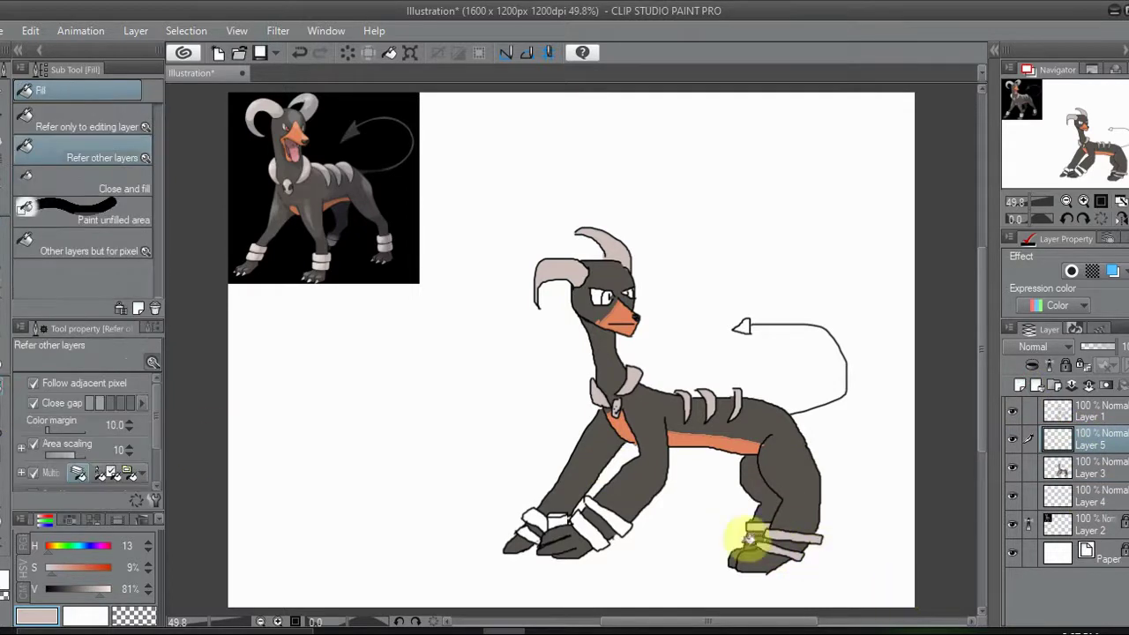
{"action": "left_click", "coordinate": [636, 516]}
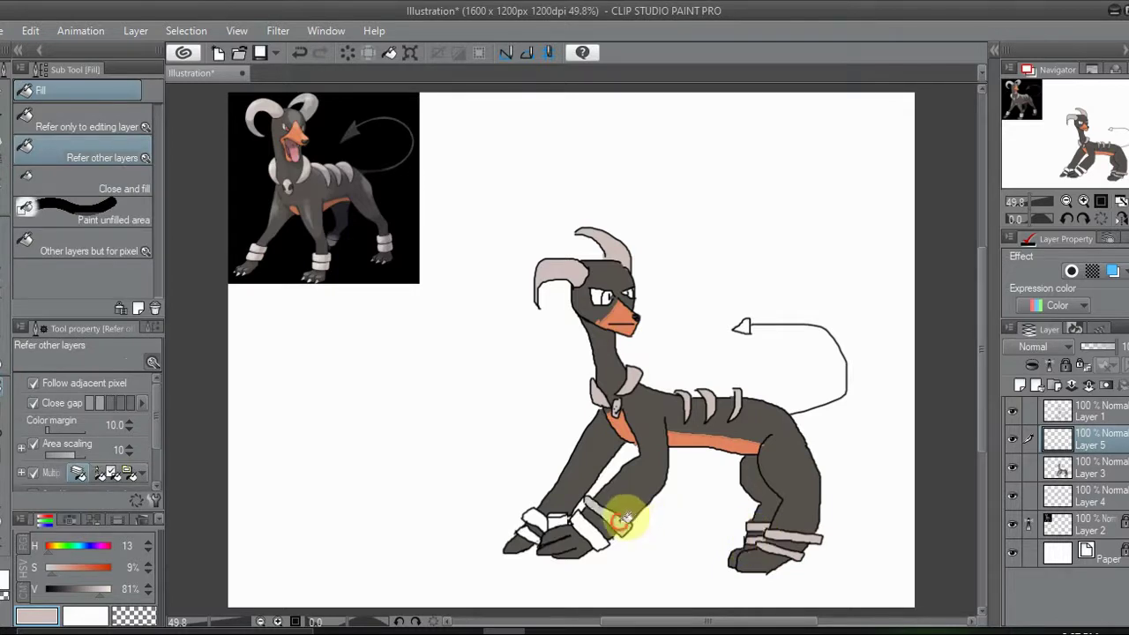
{"action": "left_click", "coordinate": [554, 522]}
{"action": "left_click", "coordinate": [534, 532]}
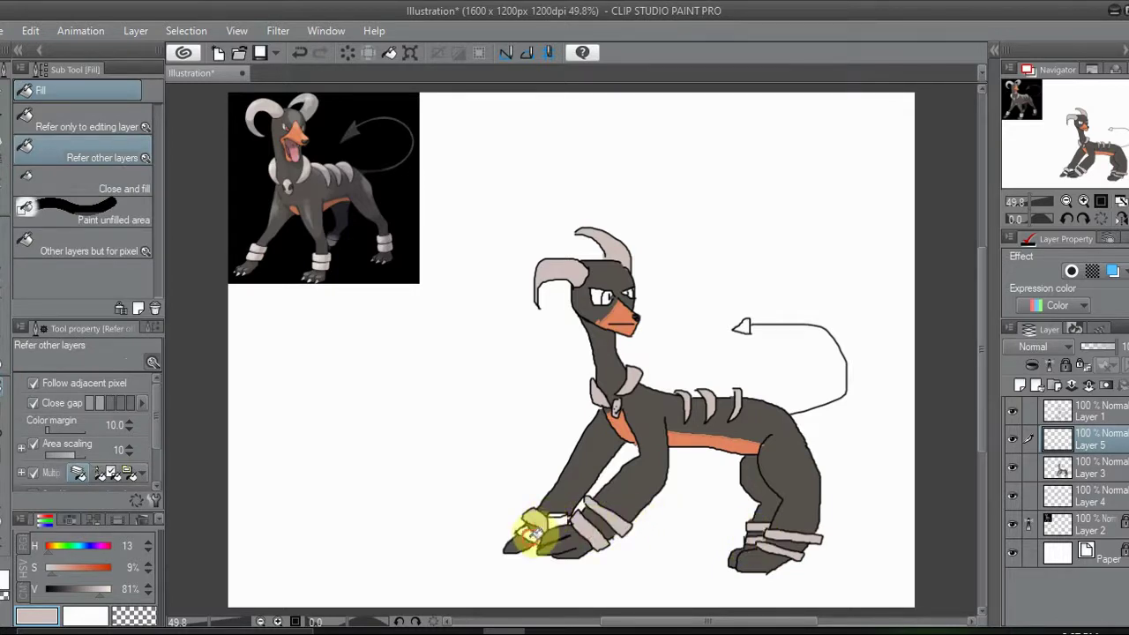
- Merge the three colour layers into one, place a new empty layer beneath it and hide the paper
{"action": "left_click", "coordinate": [1087, 387]}
{"action": "left_click", "coordinate": [1086, 386]}
{"action": "left_click", "coordinate": [1024, 389]}
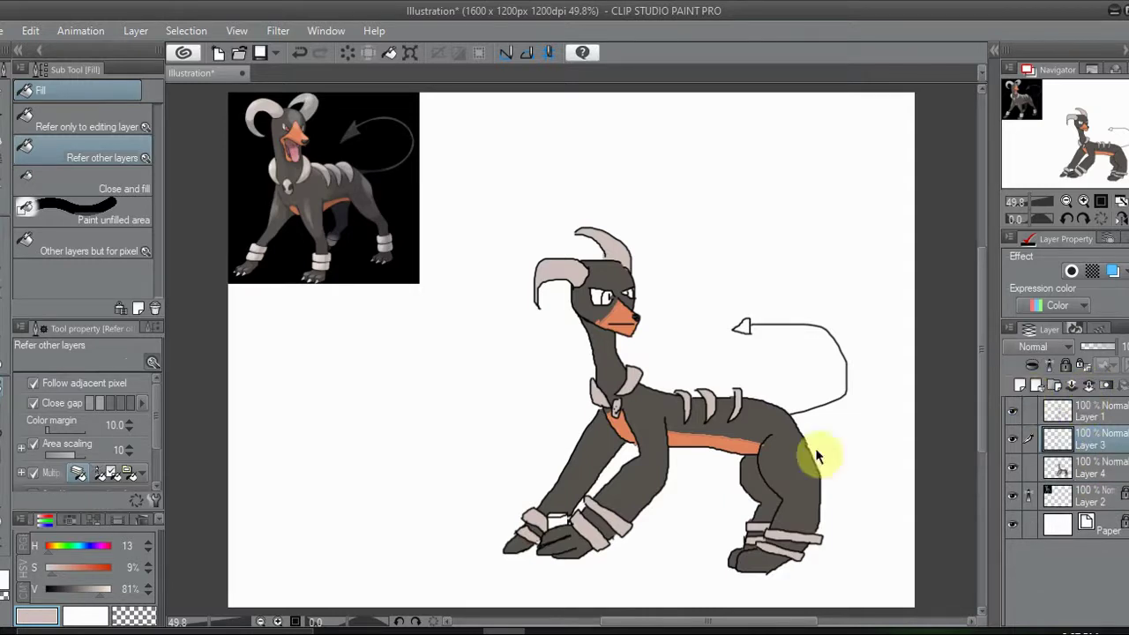
{"action": "left_click", "coordinate": [75, 614]}
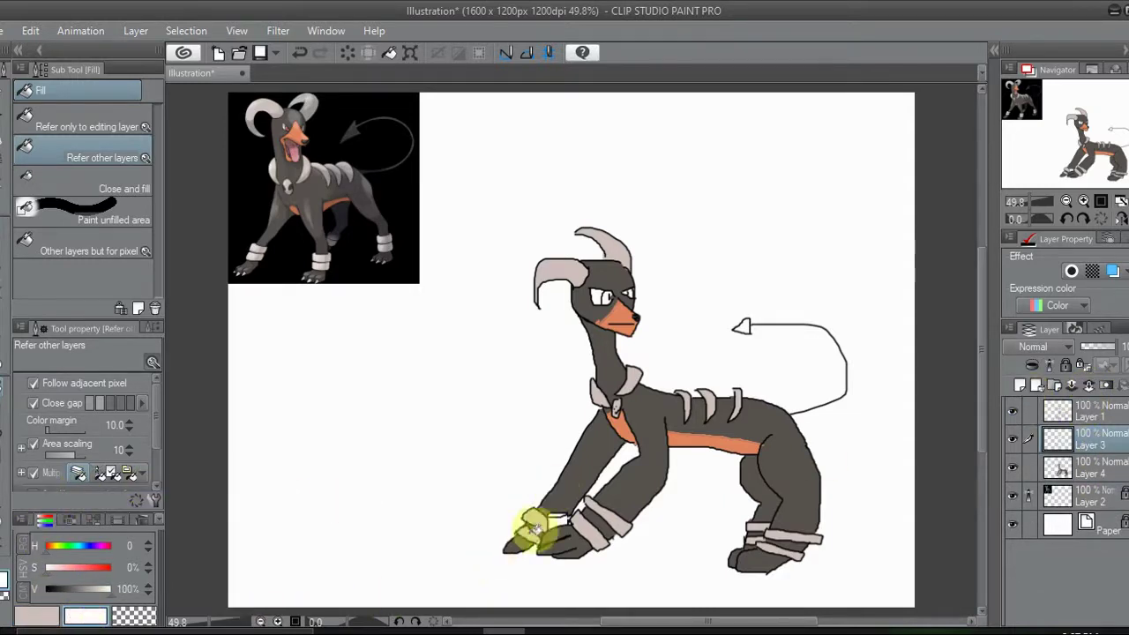
{"action": "left_click", "coordinate": [1013, 525]}
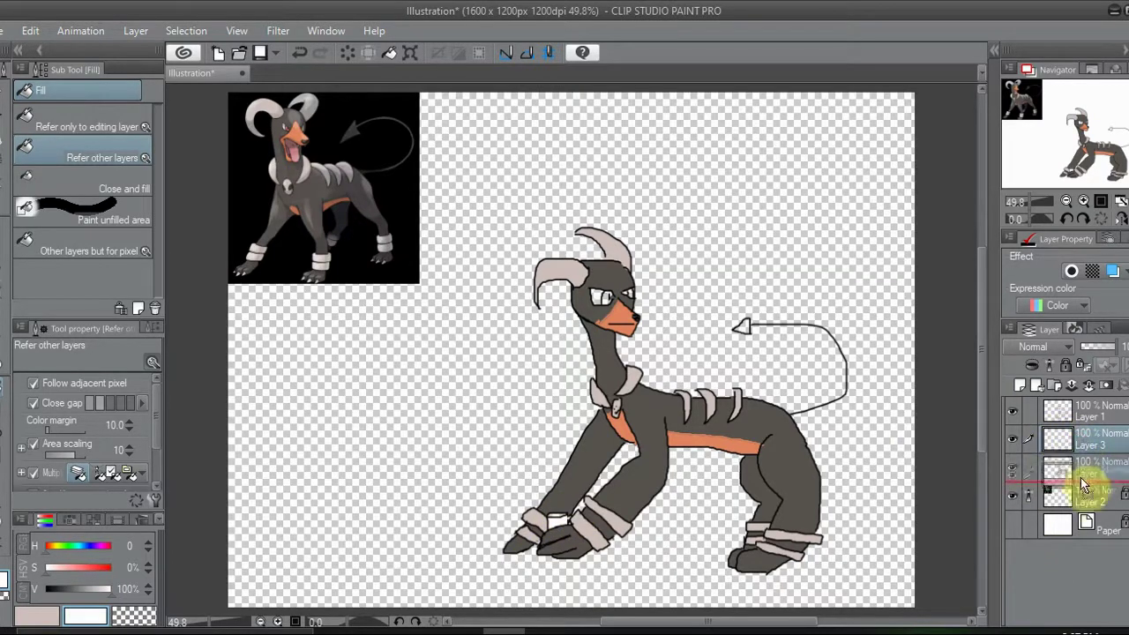
{"action": "left_click_drag", "start_coordinate": [1081, 477], "coordinate": [1082, 481]}
- Fill the small band between the front ankles with very dark brown (H 28, S 61%, V 14%) and merge Layer 4 down into Layer 3
{"action": "left_click", "coordinate": [51, 612]}
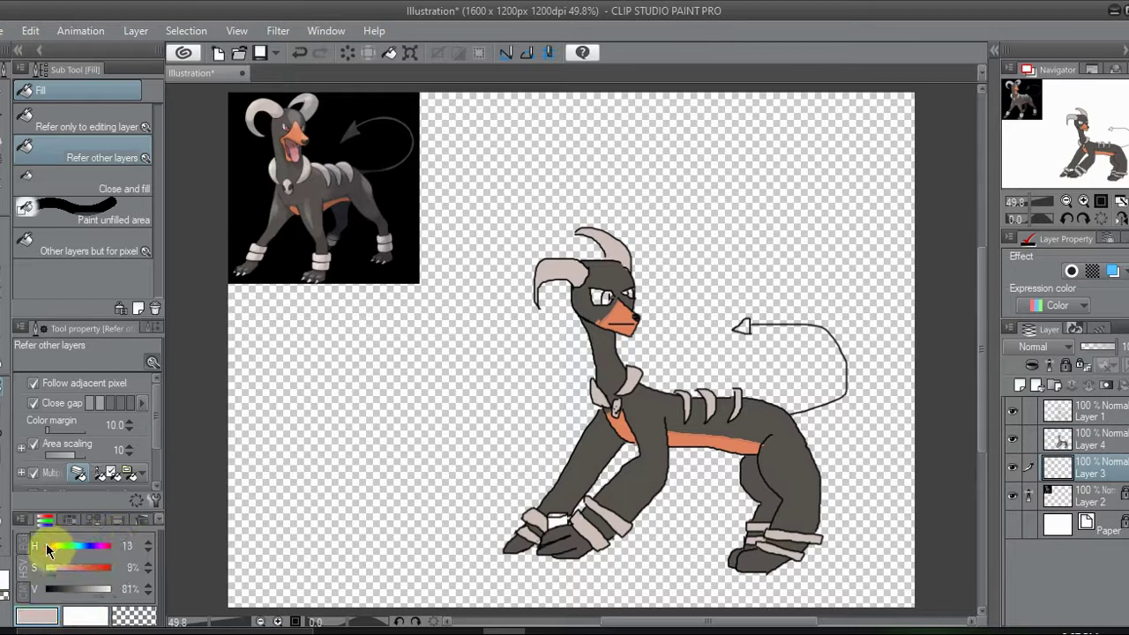
{"action": "mouse_move", "coordinate": [51, 571]}
{"action": "left_mouse_down"}
{"action": "mouse_move", "coordinate": [65, 574]}
{"action": "mouse_move", "coordinate": [51, 556]}
{"action": "left_mouse_up"}
{"action": "left_click_drag", "start_coordinate": [95, 591], "coordinate": [62, 600]}
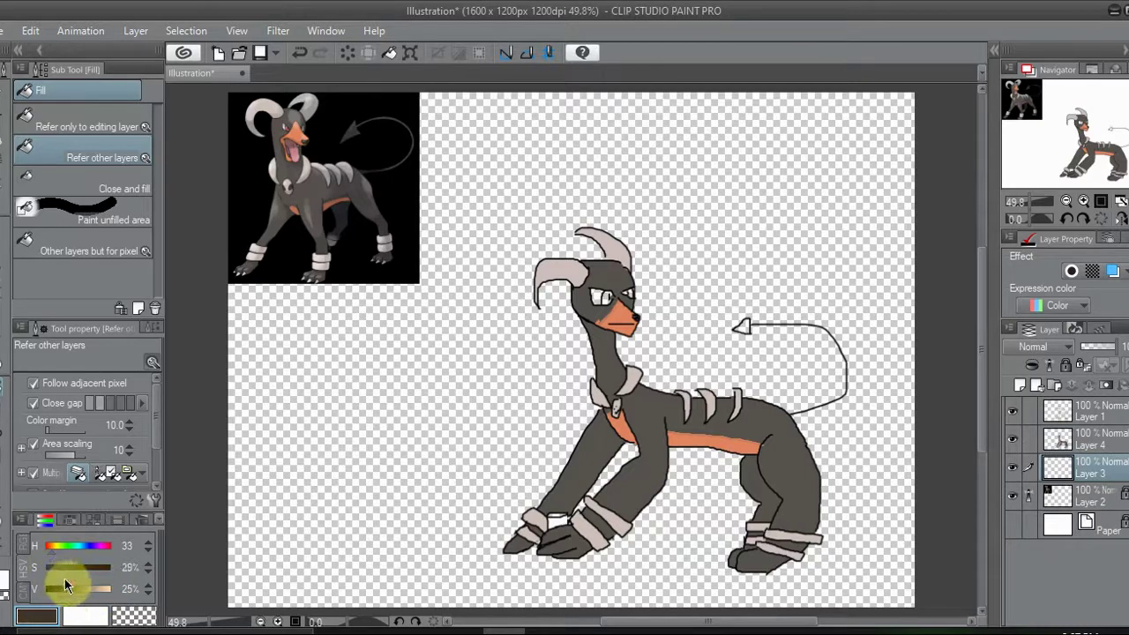
{"action": "left_click", "coordinate": [51, 556]}
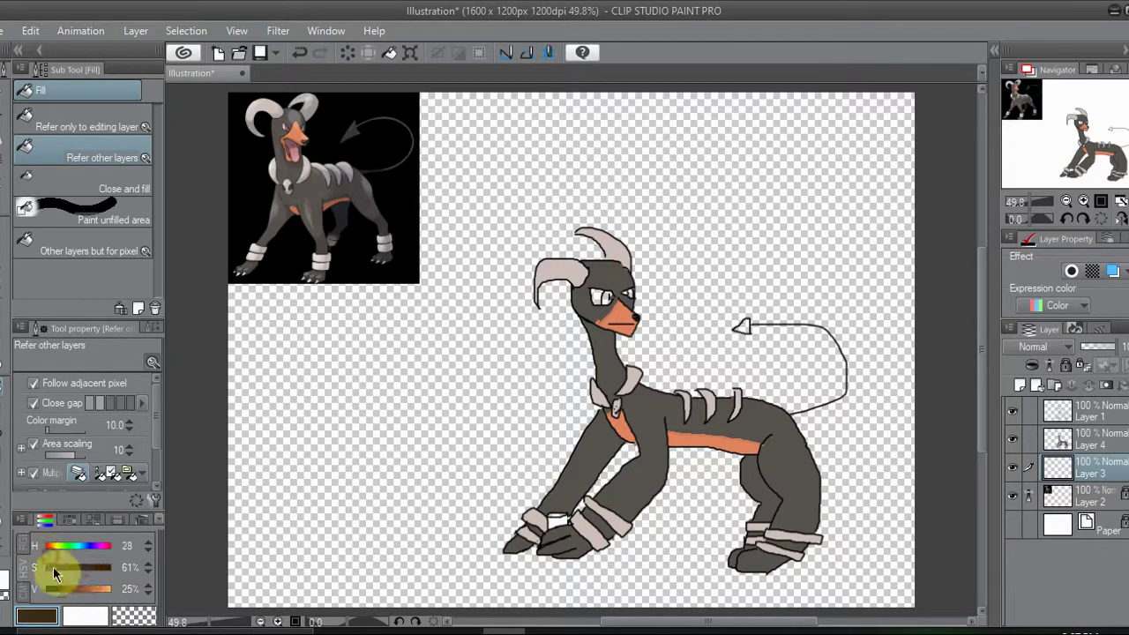
{"action": "left_click_drag", "start_coordinate": [59, 599], "coordinate": [55, 599]}
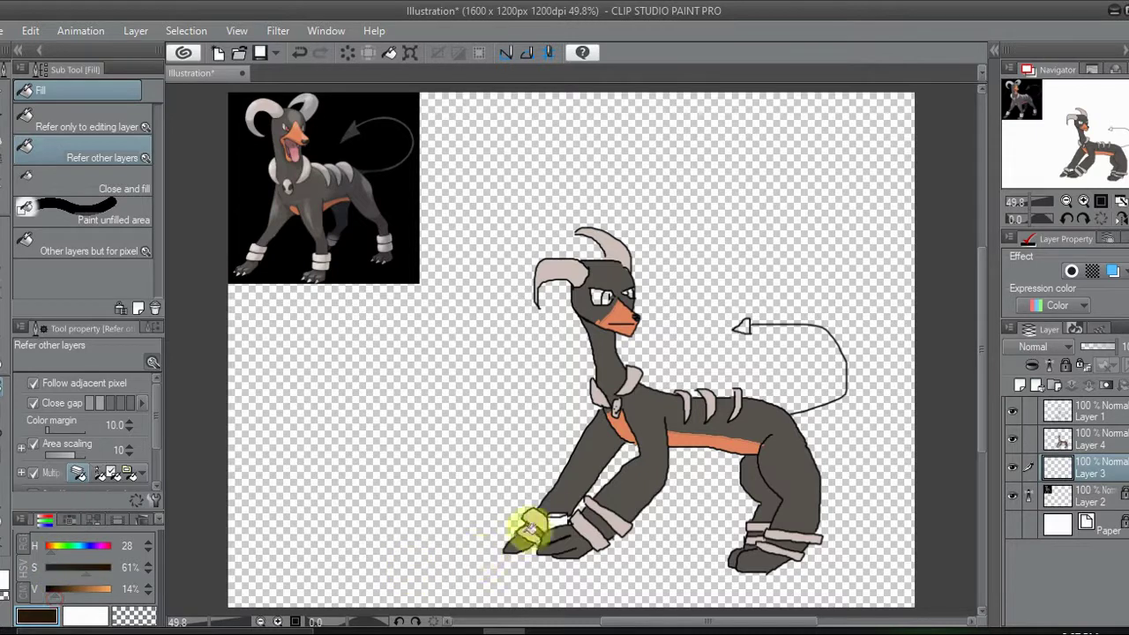
{"action": "left_click", "coordinate": [813, 412]}
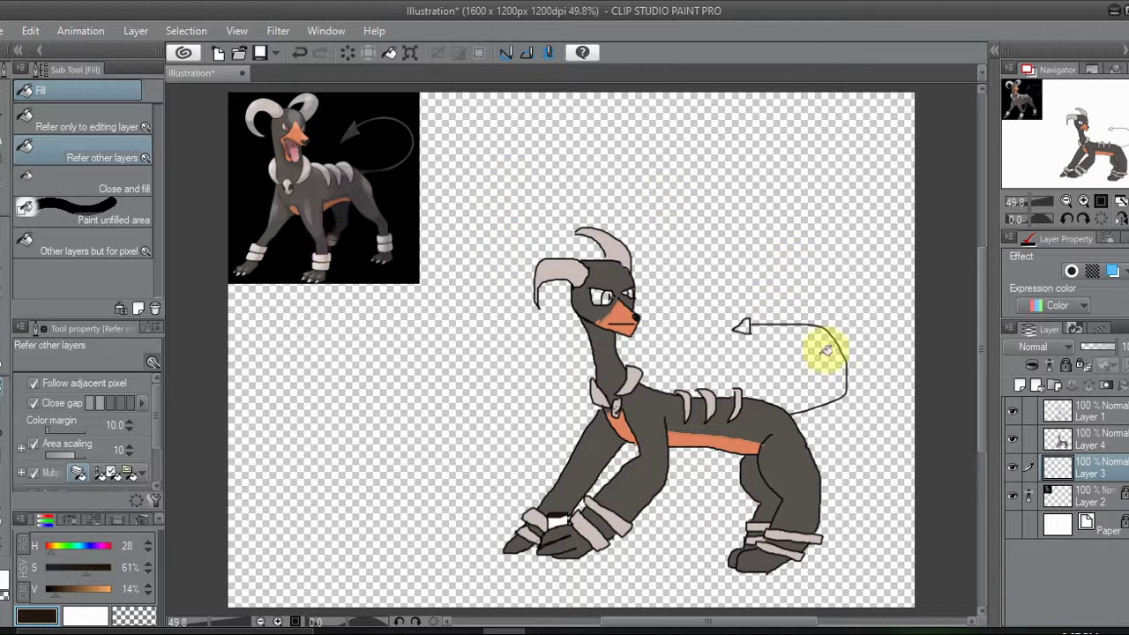
{"action": "left_click", "coordinate": [1050, 435]}
{"action": "left_click", "coordinate": [1093, 385]}
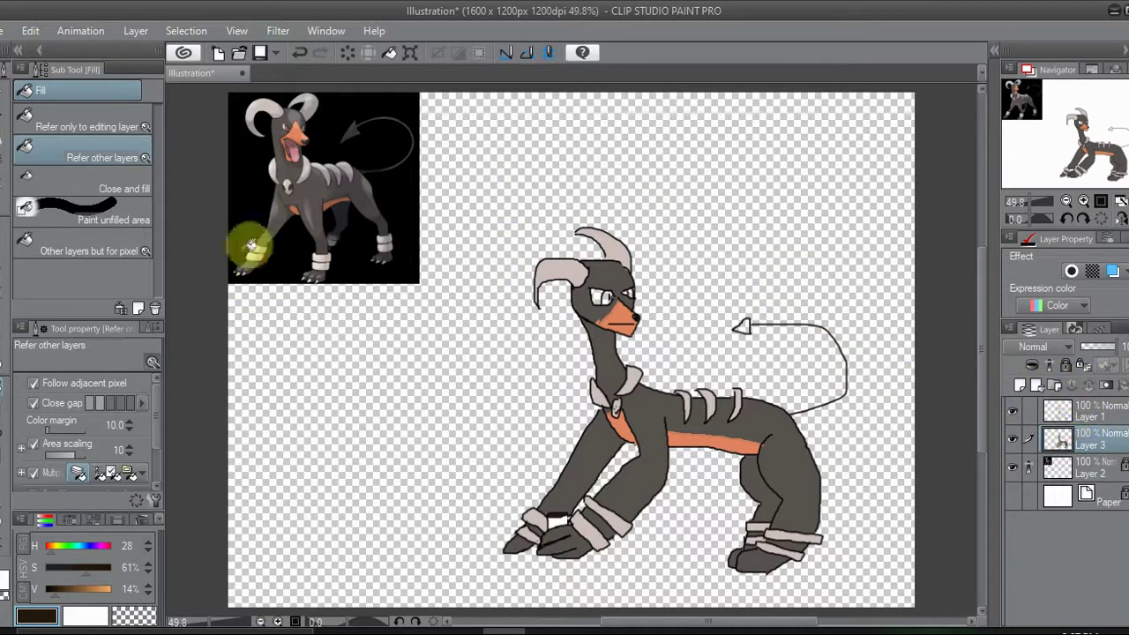
- Fill the tail tip with dark grey and the eyes with pink and white, sampling the grey and pink from the reference
{"action": "left_click", "coordinate": [341, 183], "text": "alt"}
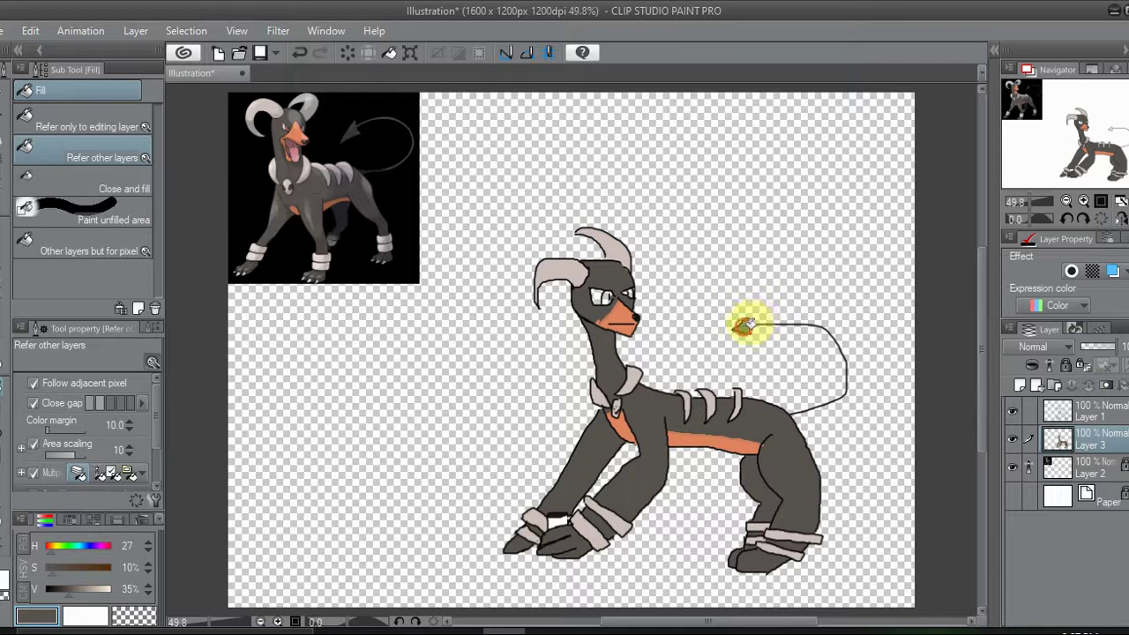
{"action": "left_click", "coordinate": [293, 124], "text": "alt"}
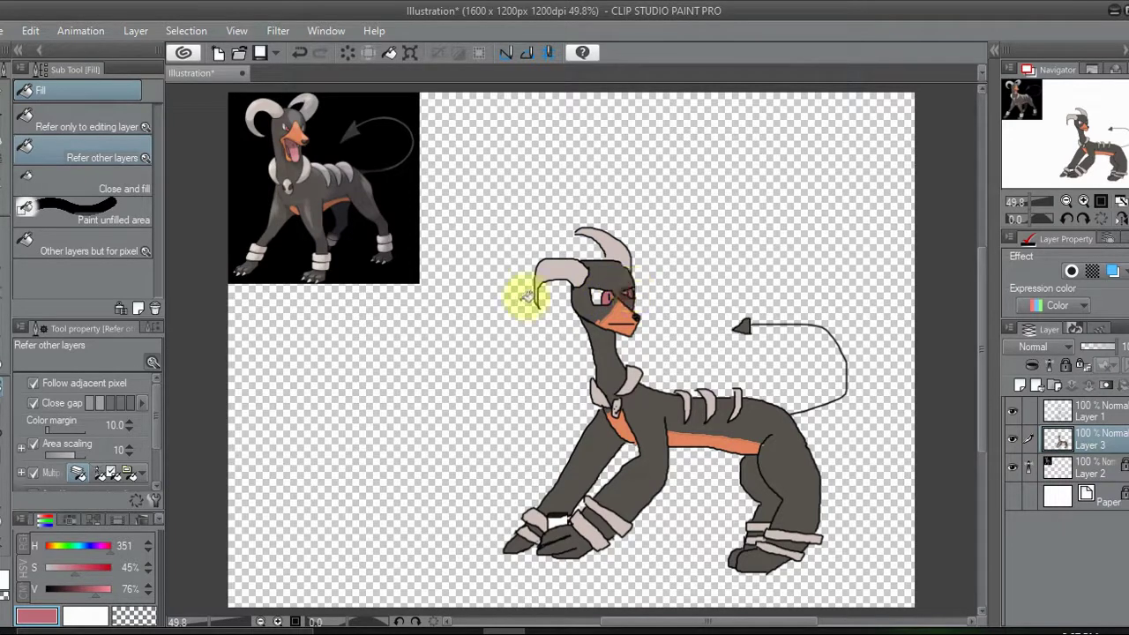
{"action": "left_click", "coordinate": [86, 616]}
{"action": "left_click", "coordinate": [598, 298]}
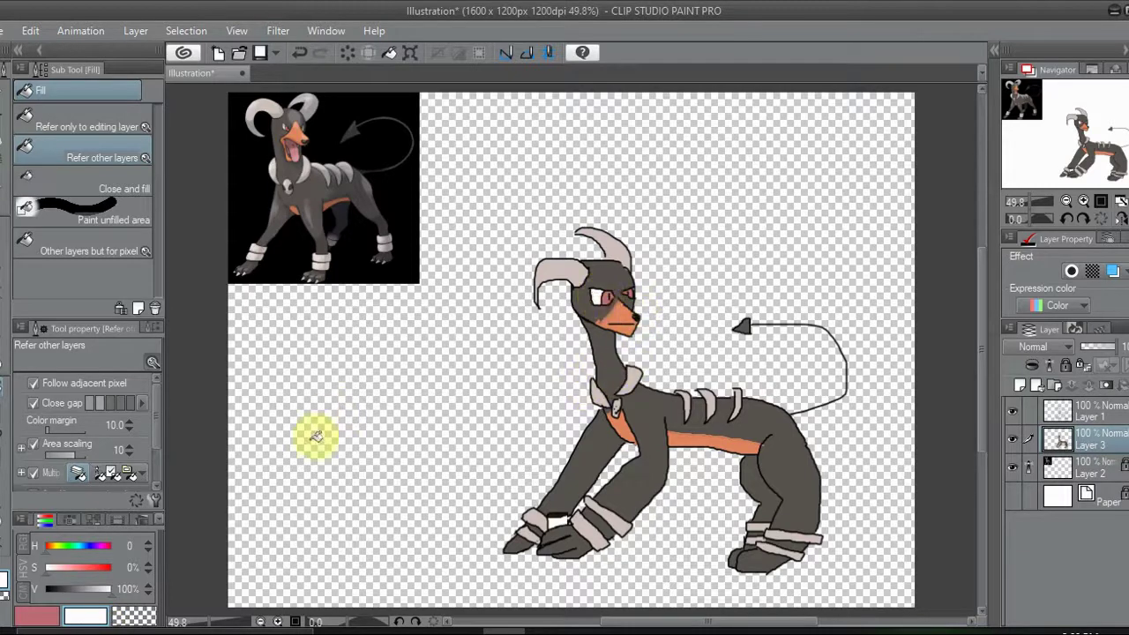
{"action": "left_click", "coordinate": [40, 617]}
{"action": "left_click", "coordinate": [679, 584]}
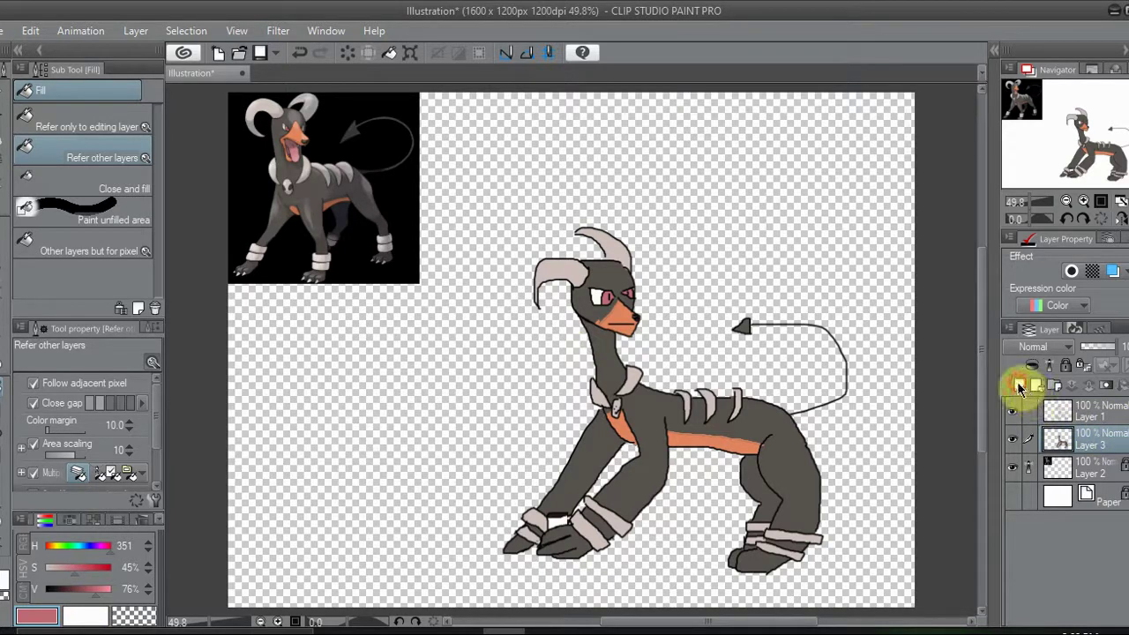
- Add a new layer on top, merge the line art on Layer 1 down into Layer 3 and show the paper again
{"action": "left_click", "coordinate": [1020, 388]}
{"action": "left_click", "coordinate": [1071, 410]}
{"action": "left_click", "coordinate": [1014, 413]}
{"action": "left_click", "coordinate": [1014, 414]}
{"action": "left_click_drag", "start_coordinate": [1084, 416], "coordinate": [1090, 465]}
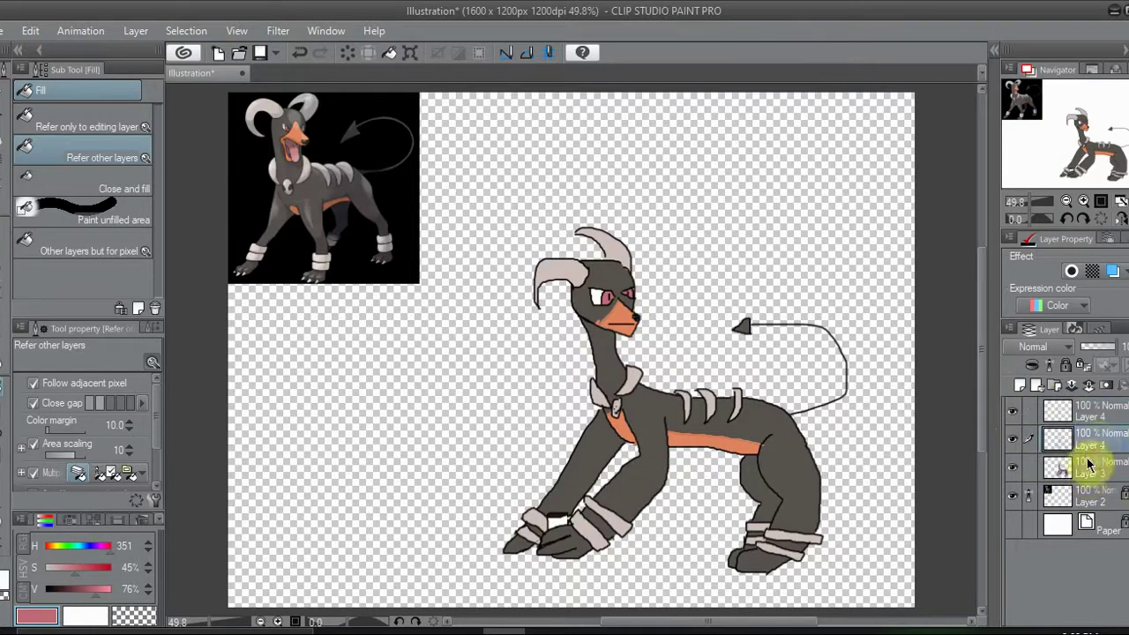
{"action": "left_click", "coordinate": [1091, 386]}
{"action": "left_click", "coordinate": [1094, 410]}
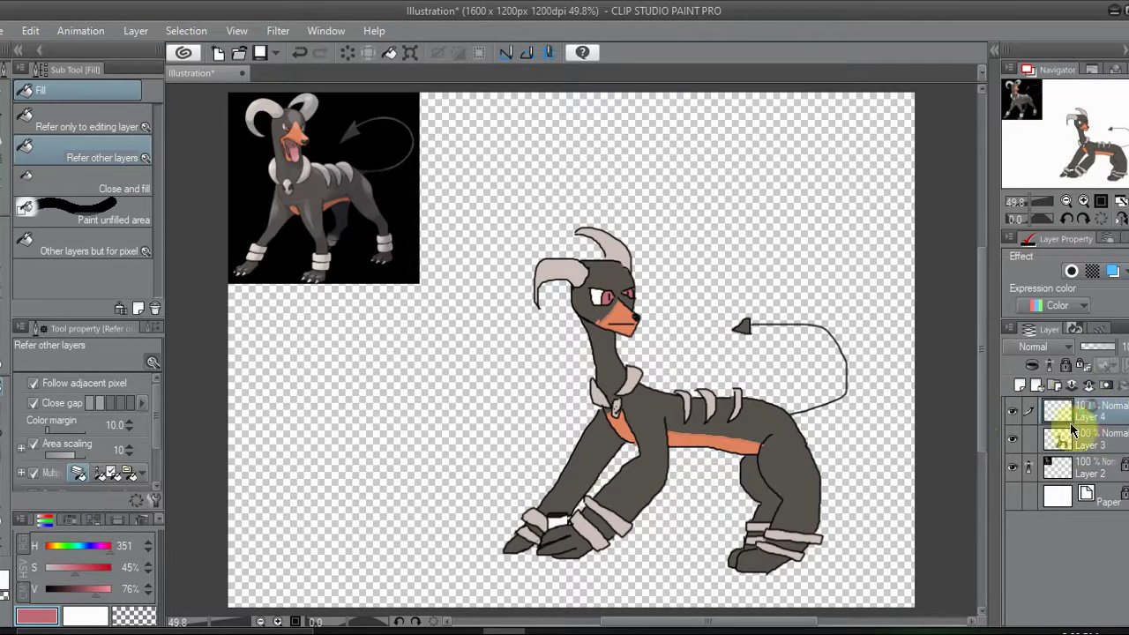
{"action": "left_click", "coordinate": [1014, 495]}
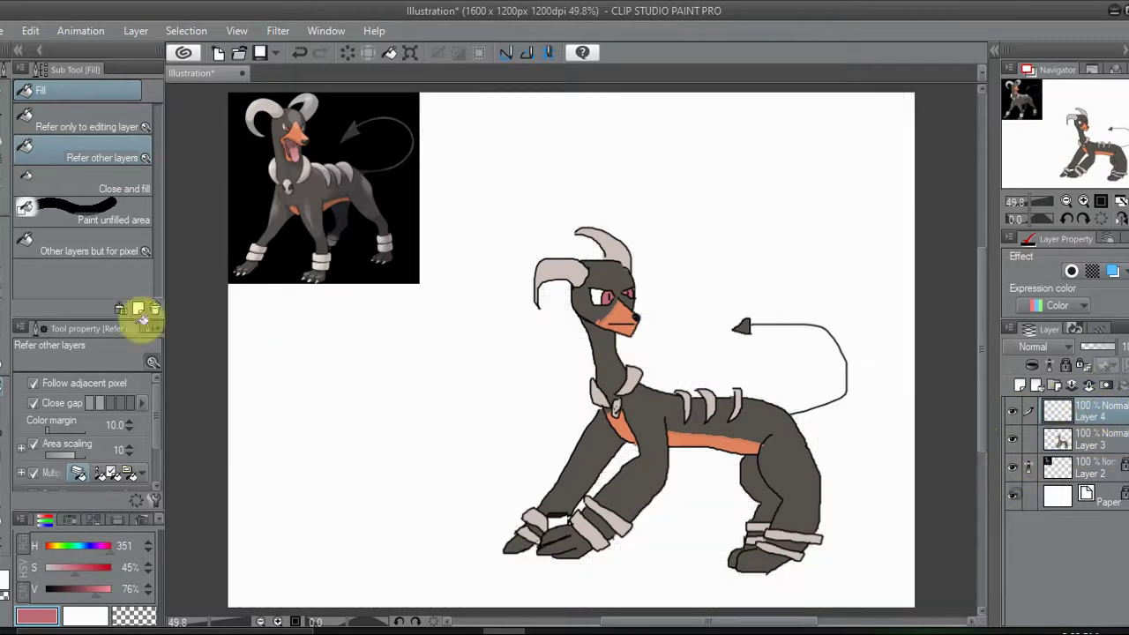
- Switch to the Hard airbrush and set the drawing colour's saturation to 0%
{"action": "left_click", "coordinate": [6, 227]}
{"action": "left_click", "coordinate": [7, 293]}
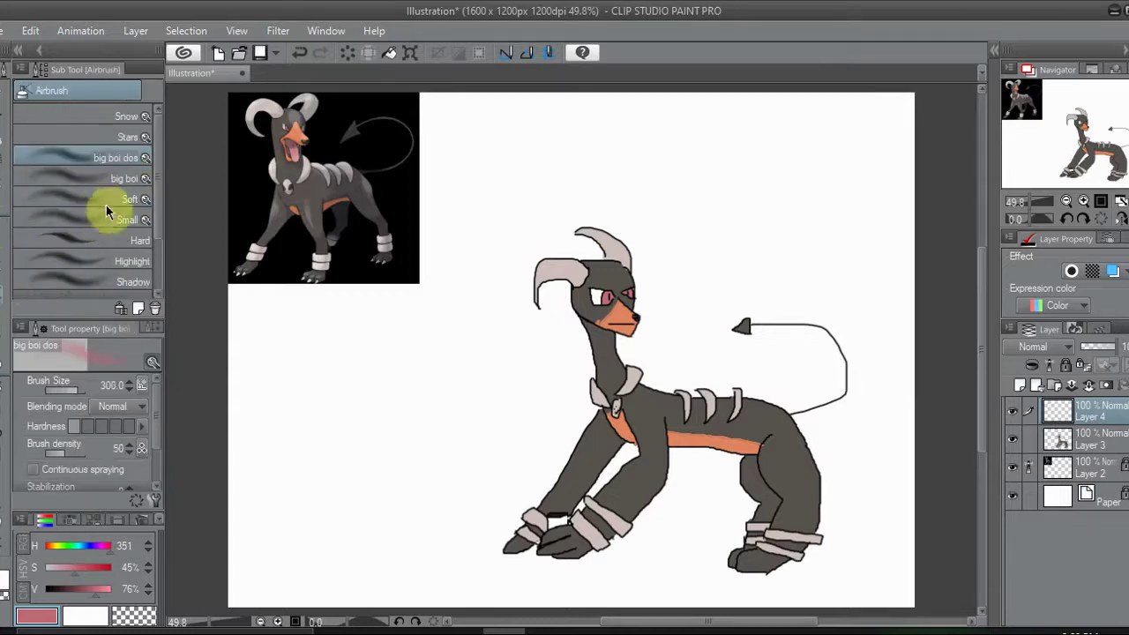
{"action": "left_click", "coordinate": [138, 239]}
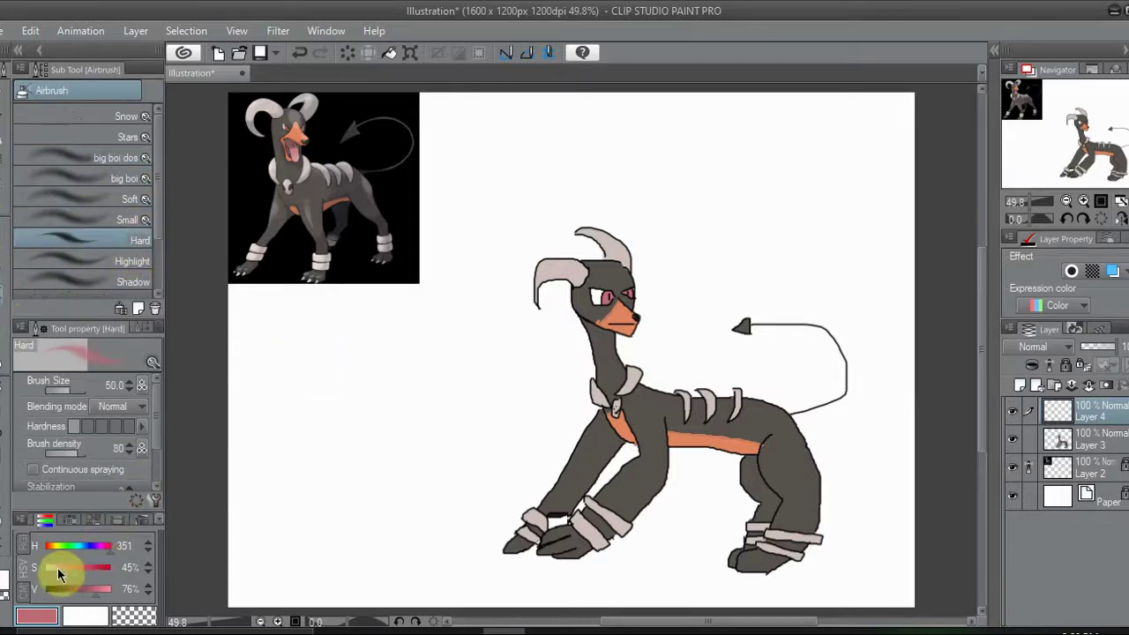
{"action": "left_click_drag", "start_coordinate": [58, 574], "coordinate": [31, 574]}
- Try light grey airbrush strokes over and beside the far front leg, and undo them
{"action": "mouse_move", "coordinate": [545, 510]}
{"action": "left_mouse_down"}
{"action": "mouse_move", "coordinate": [545, 462]}
{"action": "mouse_move", "coordinate": [556, 443]}
{"action": "mouse_move", "coordinate": [586, 494]}
{"action": "mouse_move", "coordinate": [556, 504]}
{"action": "left_mouse_up"}
{"action": "left_click_drag", "start_coordinate": [562, 512], "coordinate": [584, 448]}
{"action": "key", "text": "ctrl+z"}
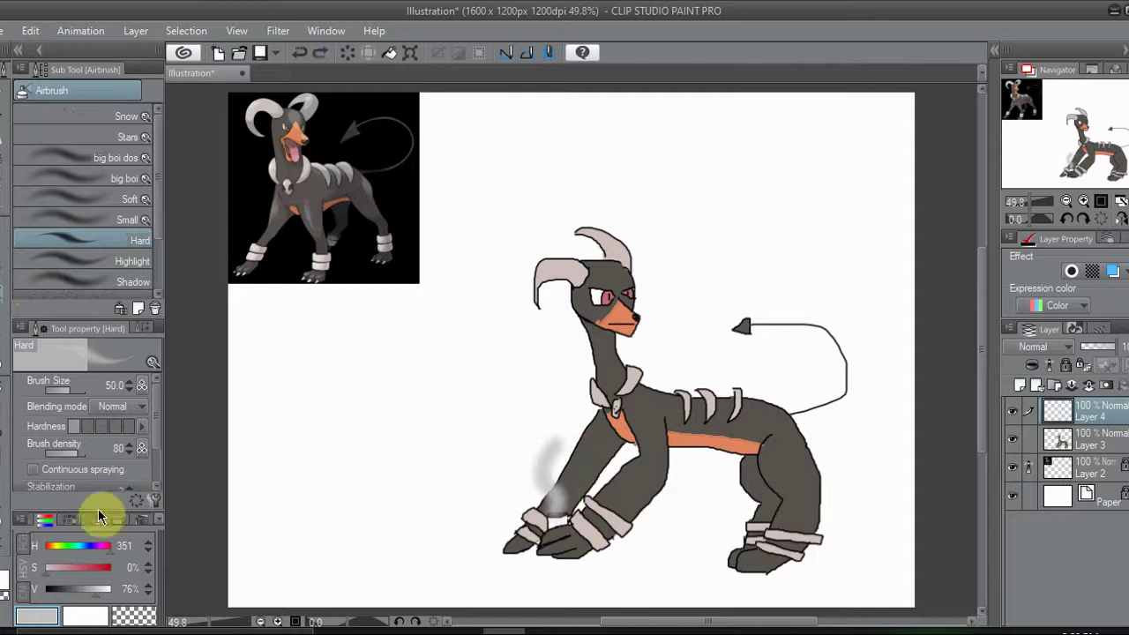
{"action": "key", "text": "ctrl+z"}
- Paint wispy near-white strokes (H 0, S 0%, V 99%) on the far front leg above the ankle with the Small airbrush
{"action": "left_click_drag", "start_coordinate": [92, 600], "coordinate": [113, 598]}
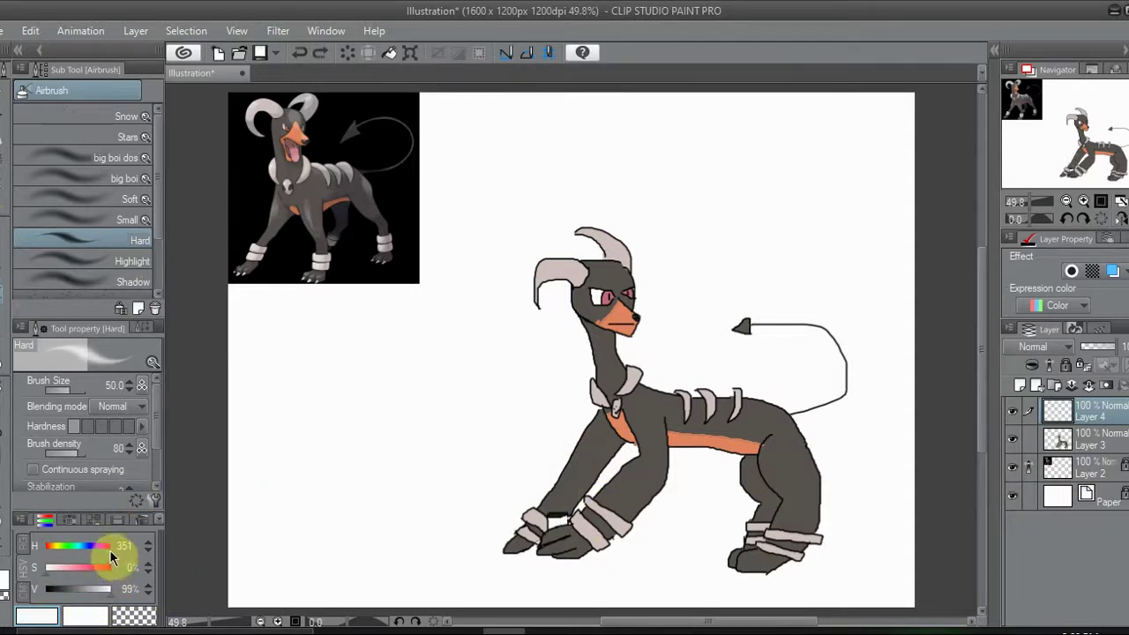
{"action": "left_click_drag", "start_coordinate": [110, 552], "coordinate": [12, 550]}
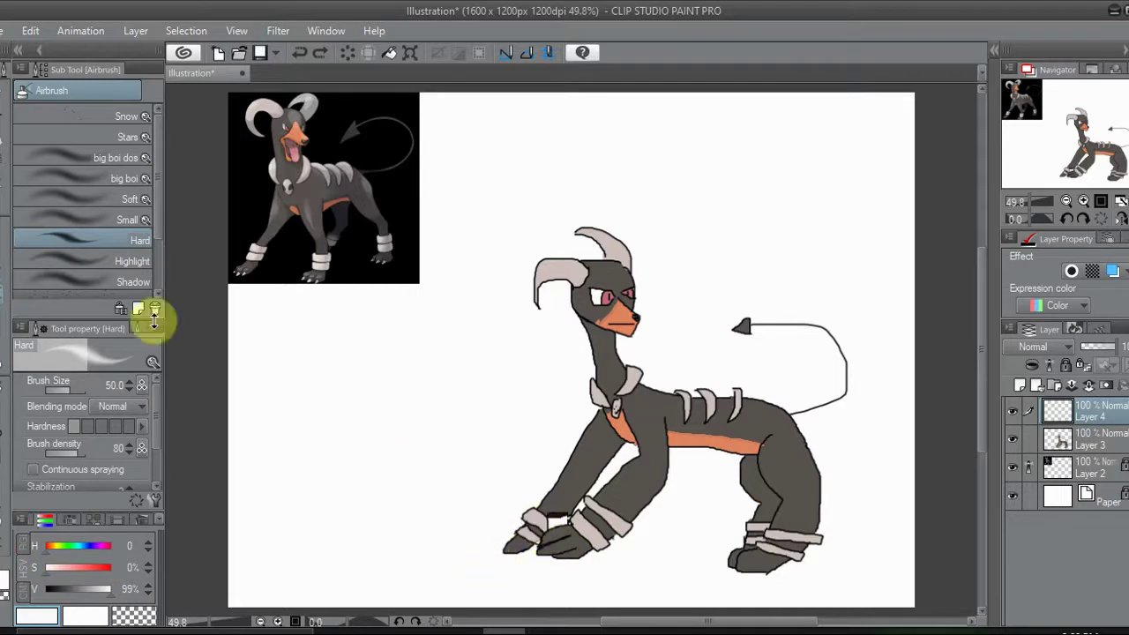
{"action": "left_click", "coordinate": [126, 218]}
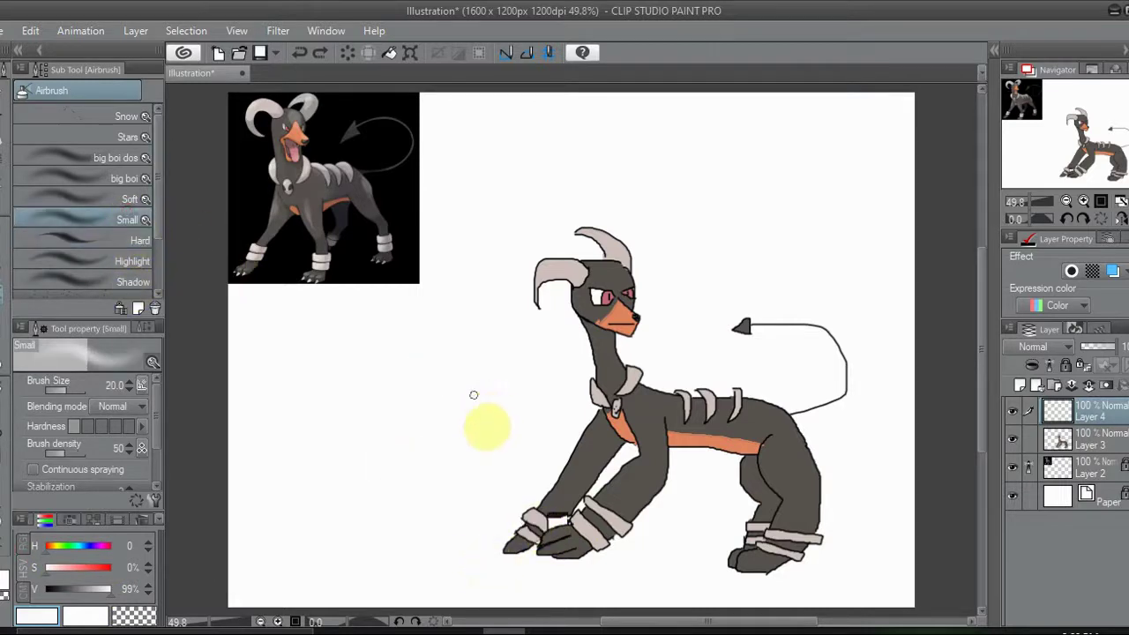
{"action": "left_click_drag", "start_coordinate": [556, 515], "coordinate": [550, 482]}
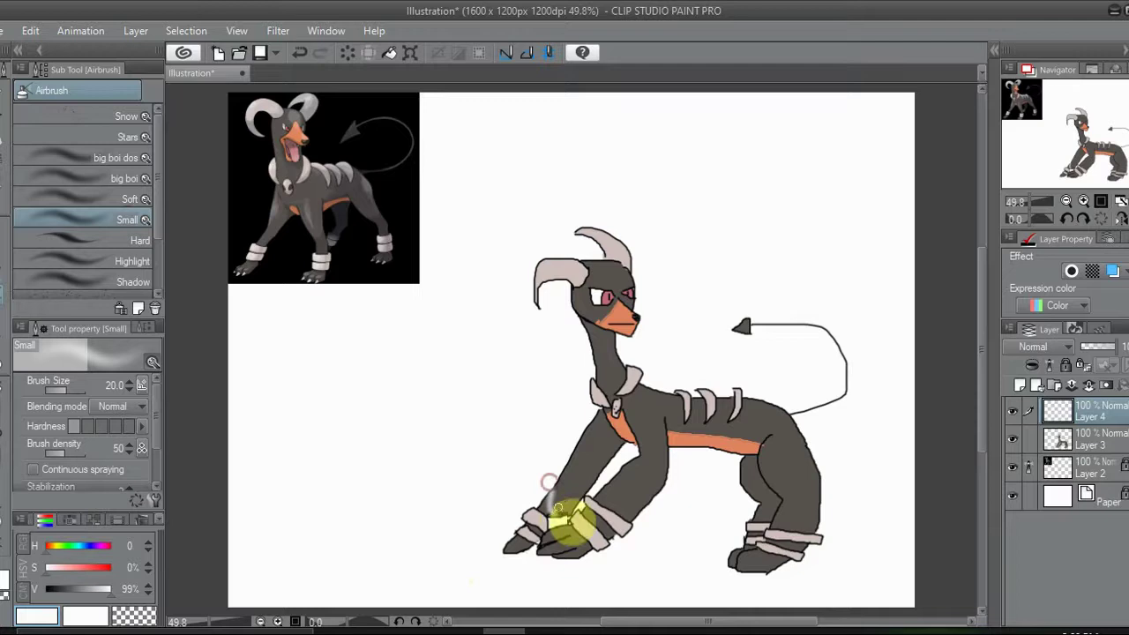
{"action": "mouse_move", "coordinate": [573, 523]}
{"action": "left_mouse_down"}
{"action": "mouse_move", "coordinate": [572, 490]}
{"action": "mouse_move", "coordinate": [586, 529]}
{"action": "left_mouse_up"}
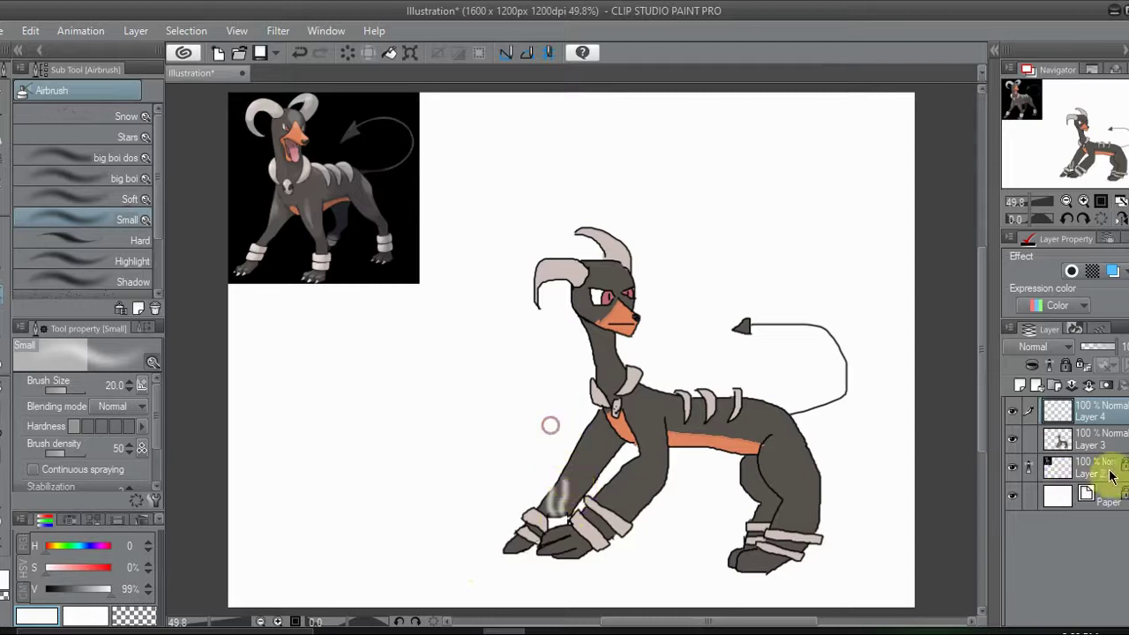
{"action": "left_click", "coordinate": [1013, 496]}
{"action": "left_click", "coordinate": [1013, 496]}
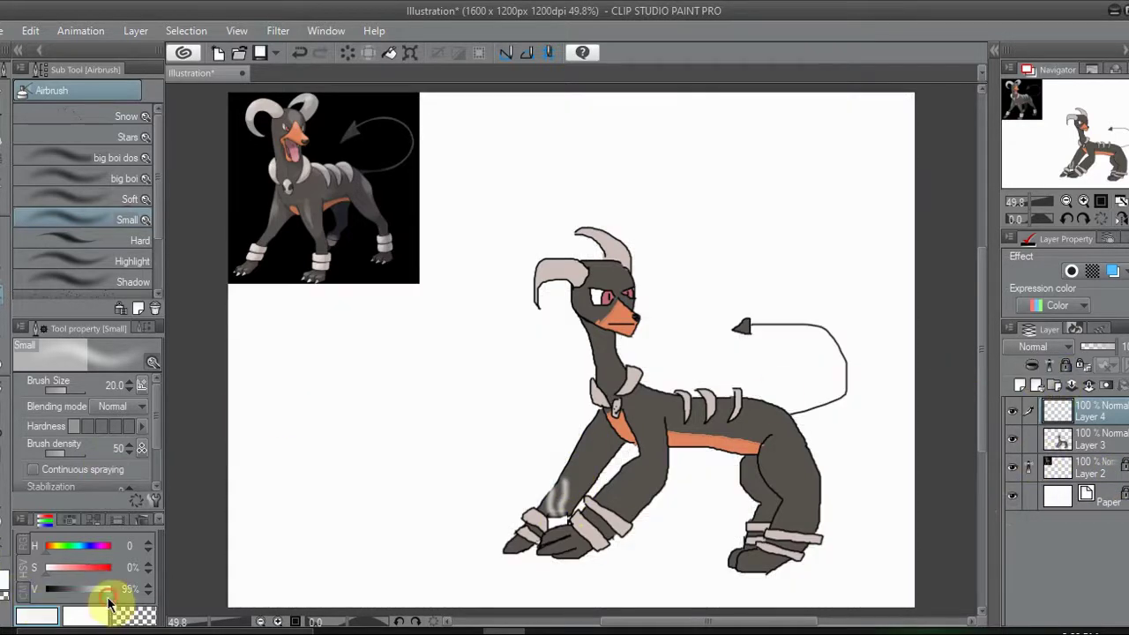
{"action": "left_click", "coordinate": [1112, 273]}
{"action": "left_click", "coordinate": [1113, 273]}
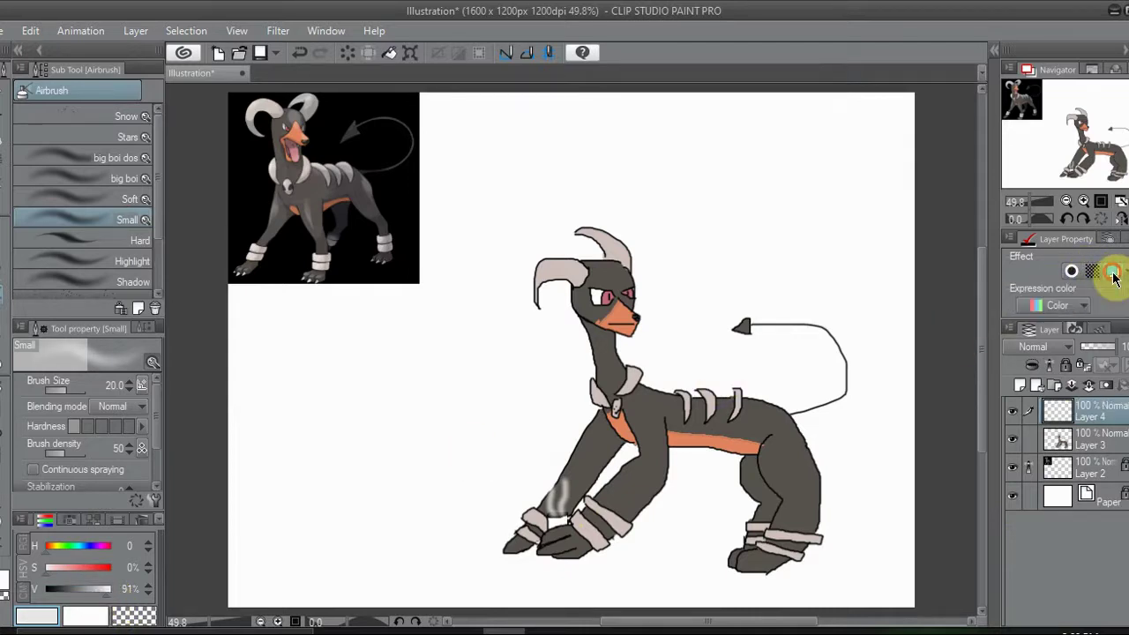
- Set the colour to black, switch to the G-pen and add a new layer directly beneath Layer 4
{"action": "left_click_drag", "start_coordinate": [99, 593], "coordinate": [0, 542]}
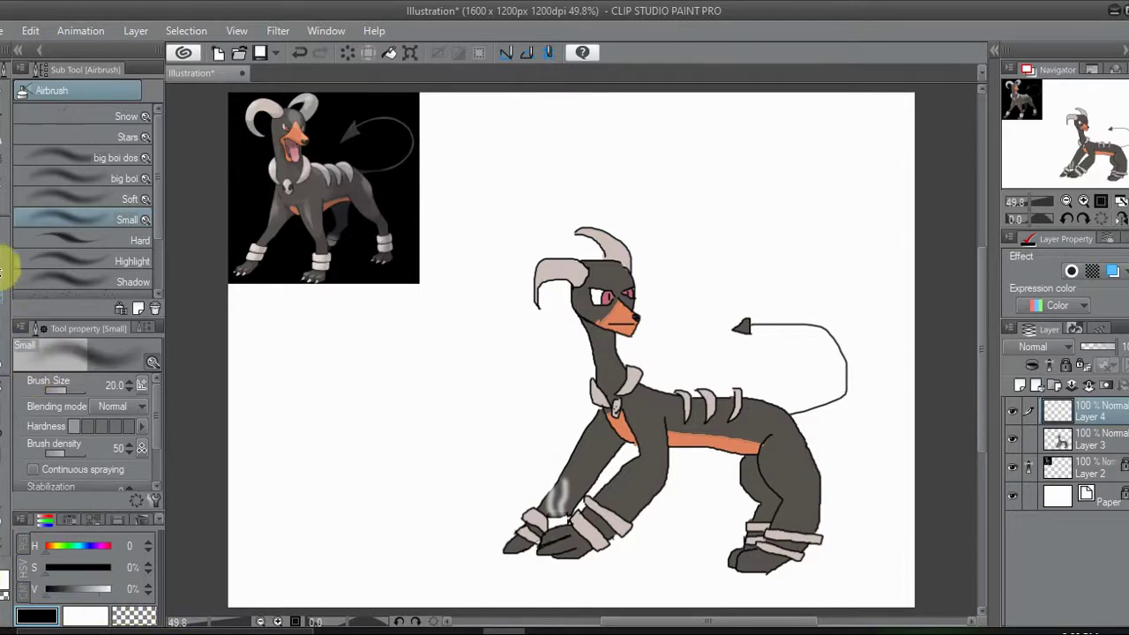
{"action": "left_click", "coordinate": [2, 226]}
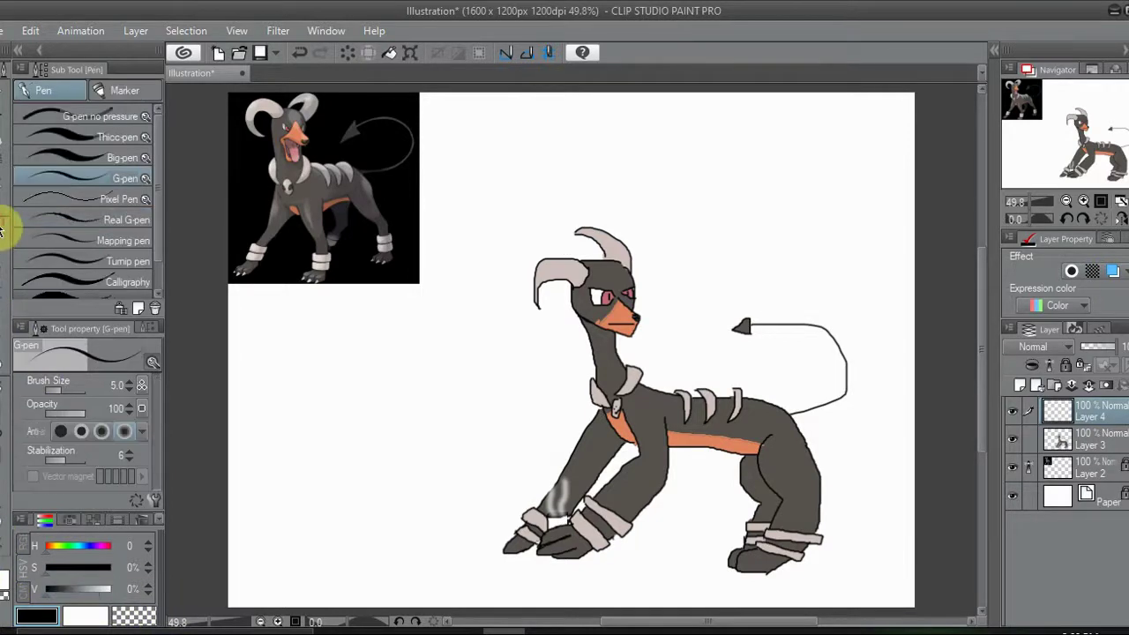
{"action": "left_click", "coordinate": [26, 46]}
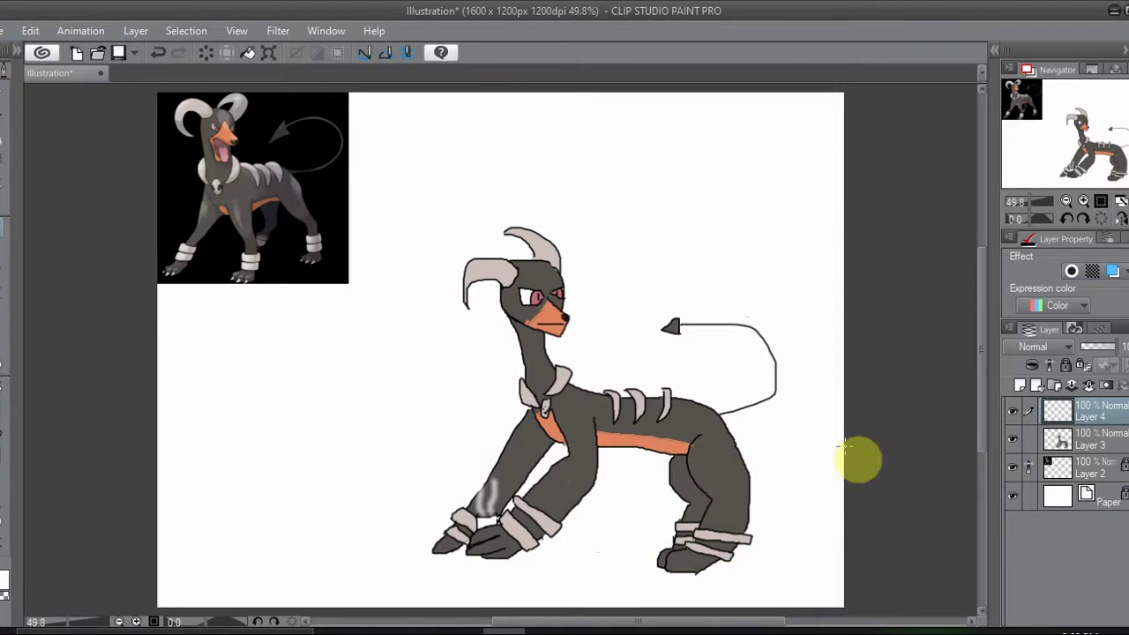
{"action": "left_click", "coordinate": [1022, 388]}
{"action": "left_click_drag", "start_coordinate": [1098, 429], "coordinate": [1103, 455]}
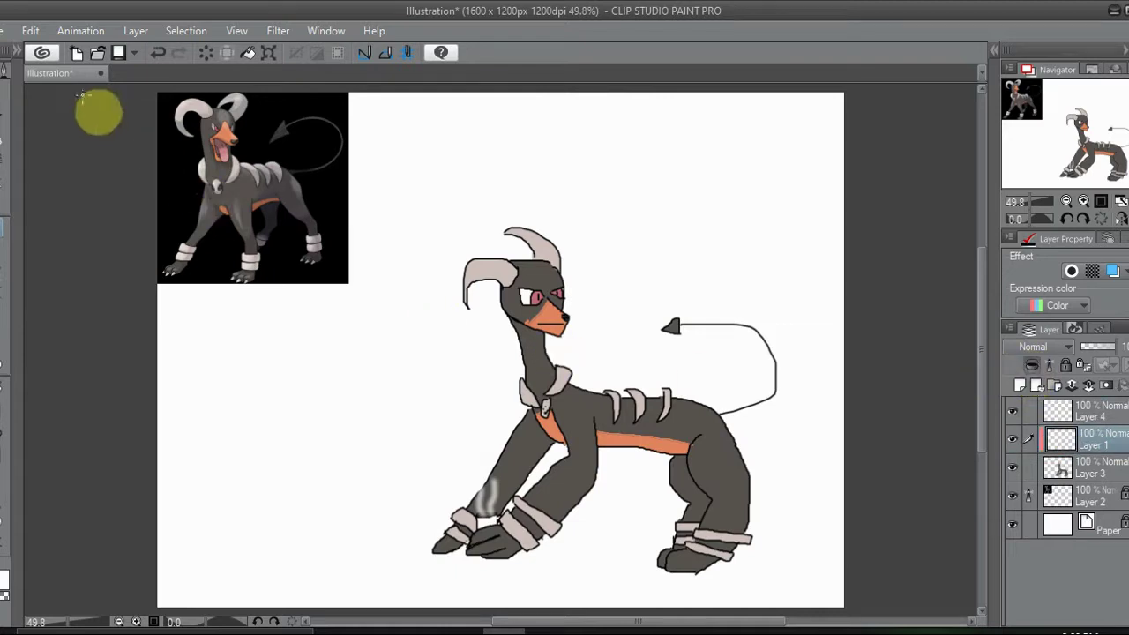
{"action": "left_click", "coordinate": [17, 55]}
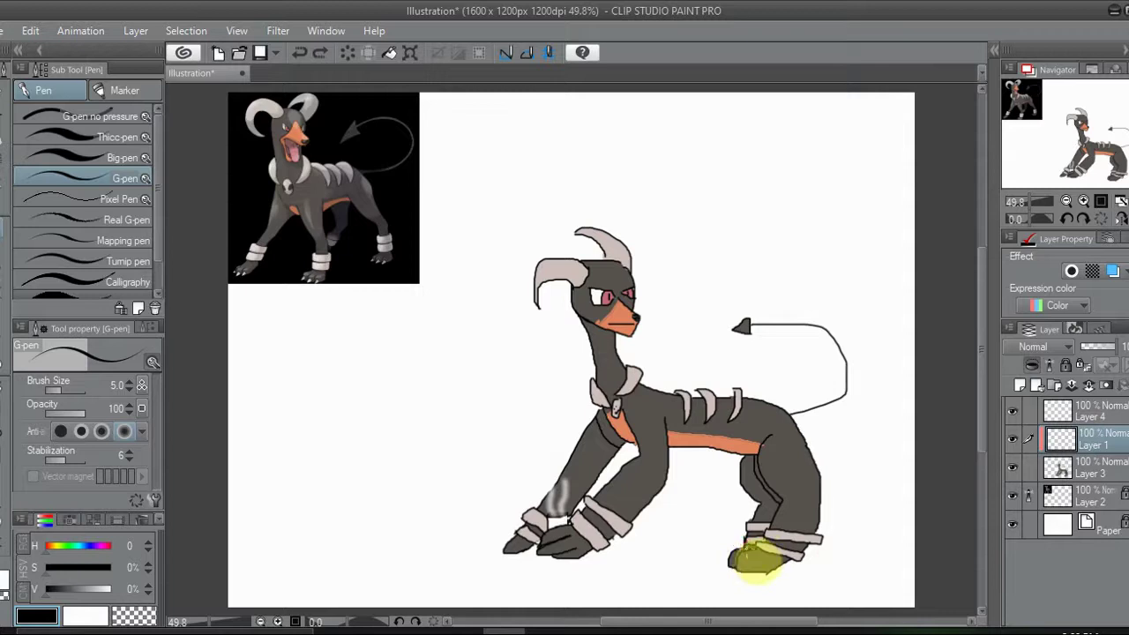
- Outline and fill black shadows on the chest, far front leg and far hind leg, and set Layer 1's opacity to 48%
{"action": "left_click_drag", "start_coordinate": [741, 545], "coordinate": [734, 563]}
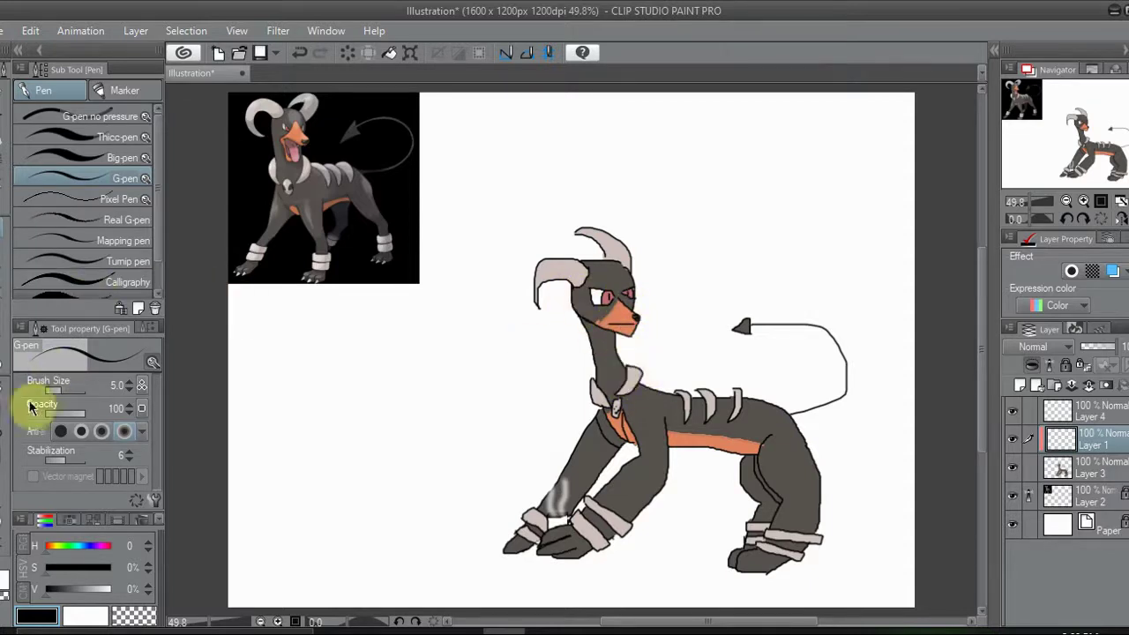
{"action": "left_click", "coordinate": [7, 380]}
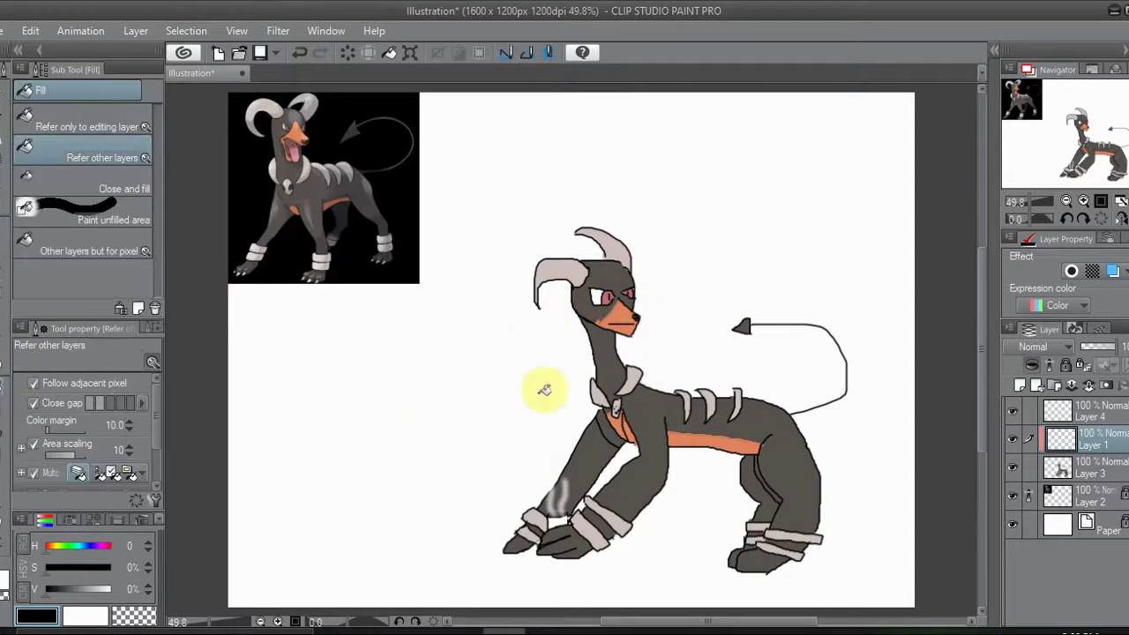
{"action": "left_click", "coordinate": [617, 432]}
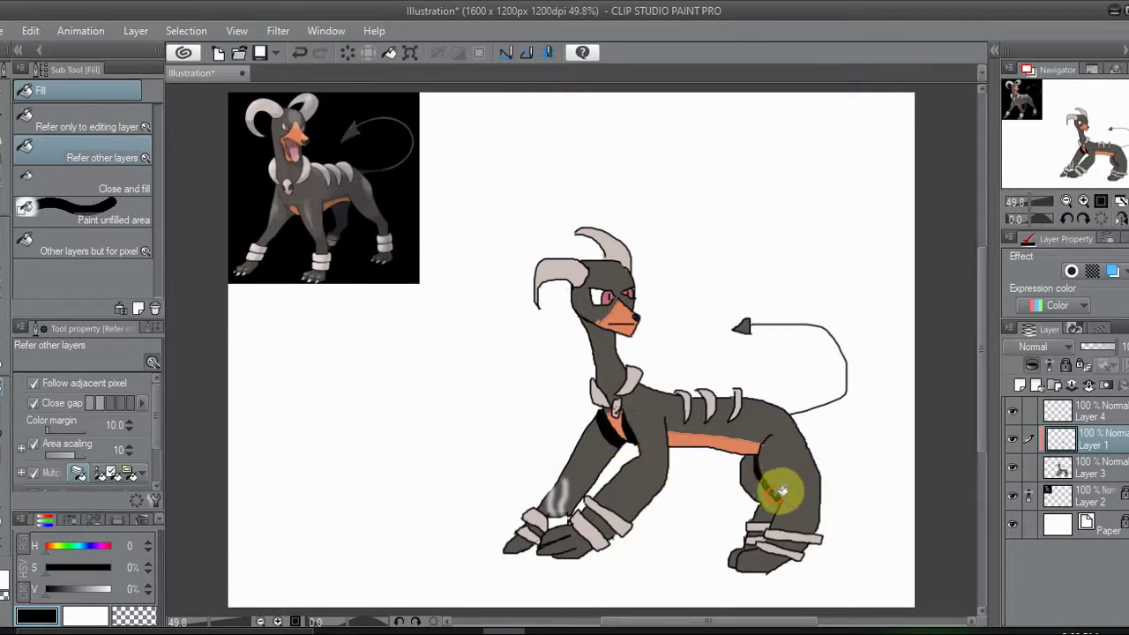
{"action": "left_click", "coordinate": [1097, 347]}
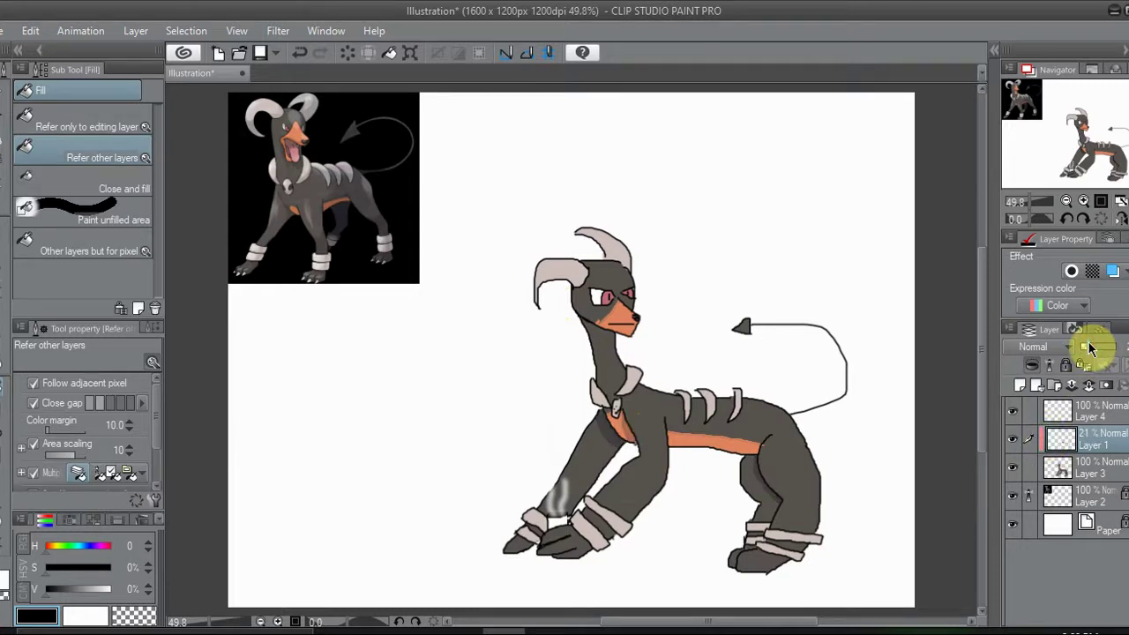
{"action": "left_click_drag", "start_coordinate": [1091, 348], "coordinate": [1101, 351]}
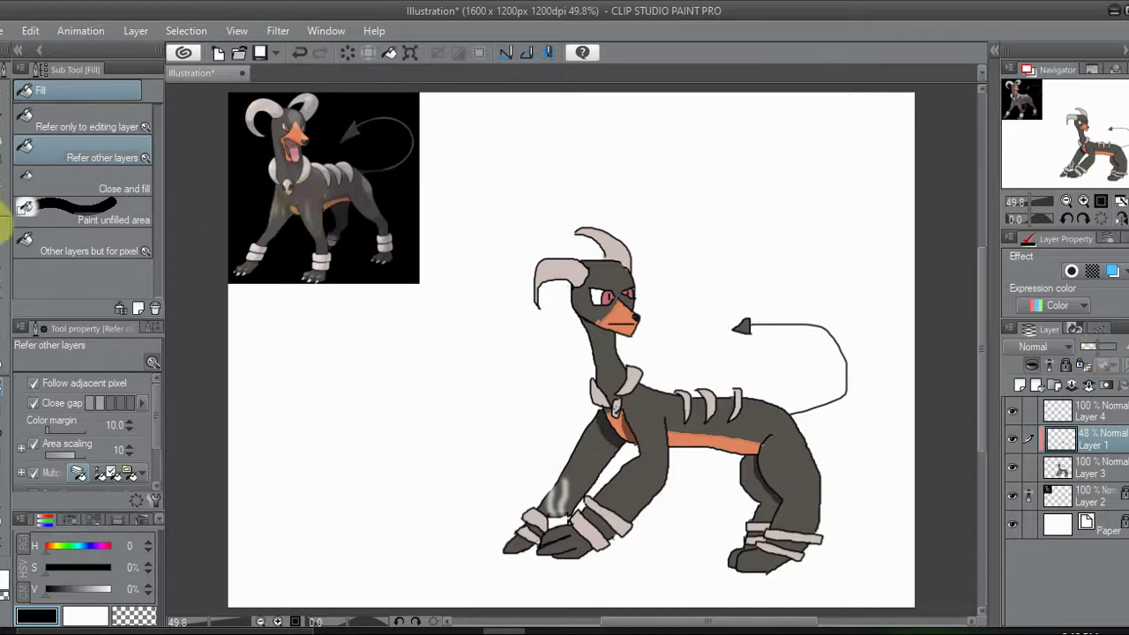
- Outline a shadow across the top of the neck under the jaw with the G-pen and fill it with black
{"action": "left_click", "coordinate": [4, 226]}
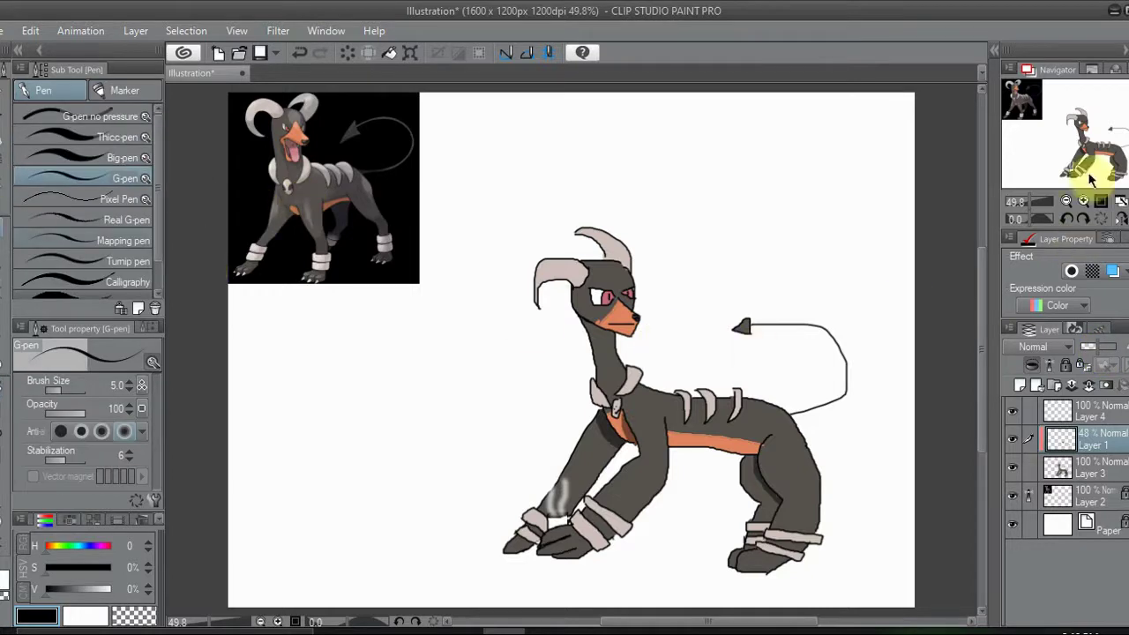
{"action": "left_click", "coordinate": [1101, 202]}
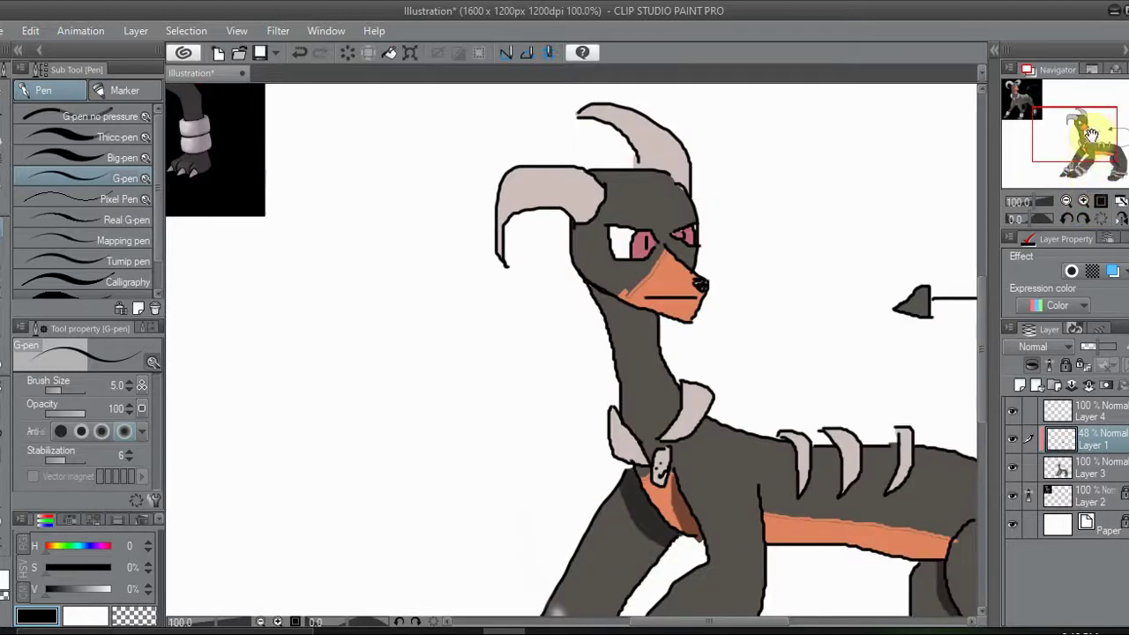
{"action": "left_click", "coordinate": [1101, 144]}
{"action": "left_click_drag", "start_coordinate": [1102, 141], "coordinate": [1105, 142]}
{"action": "left_click_drag", "start_coordinate": [483, 237], "coordinate": [565, 259]}
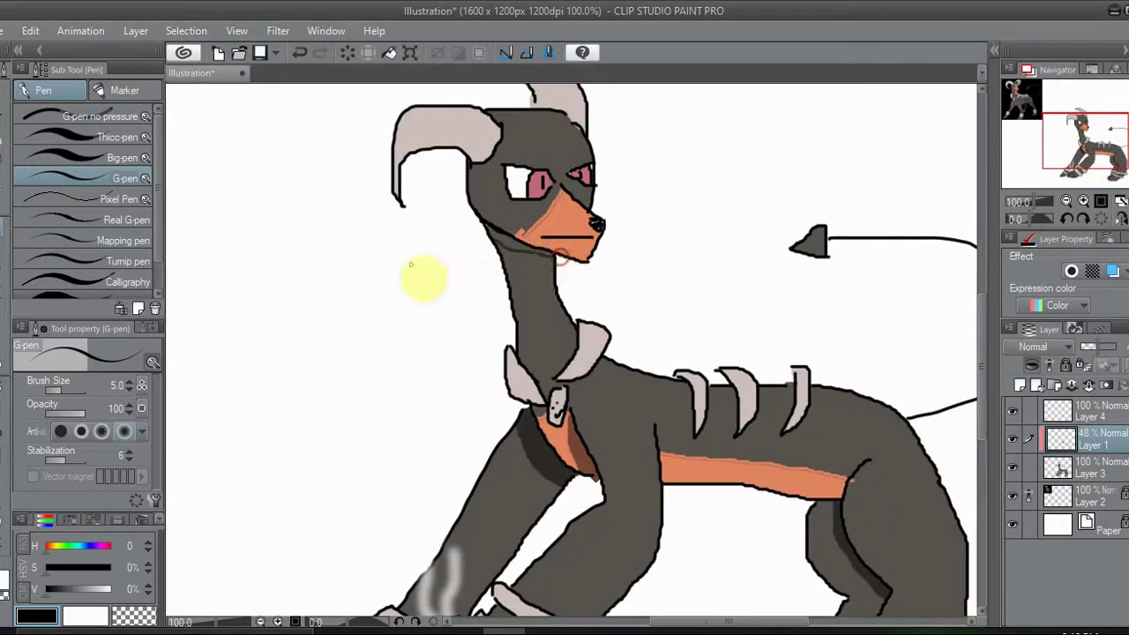
{"action": "left_click", "coordinate": [5, 392]}
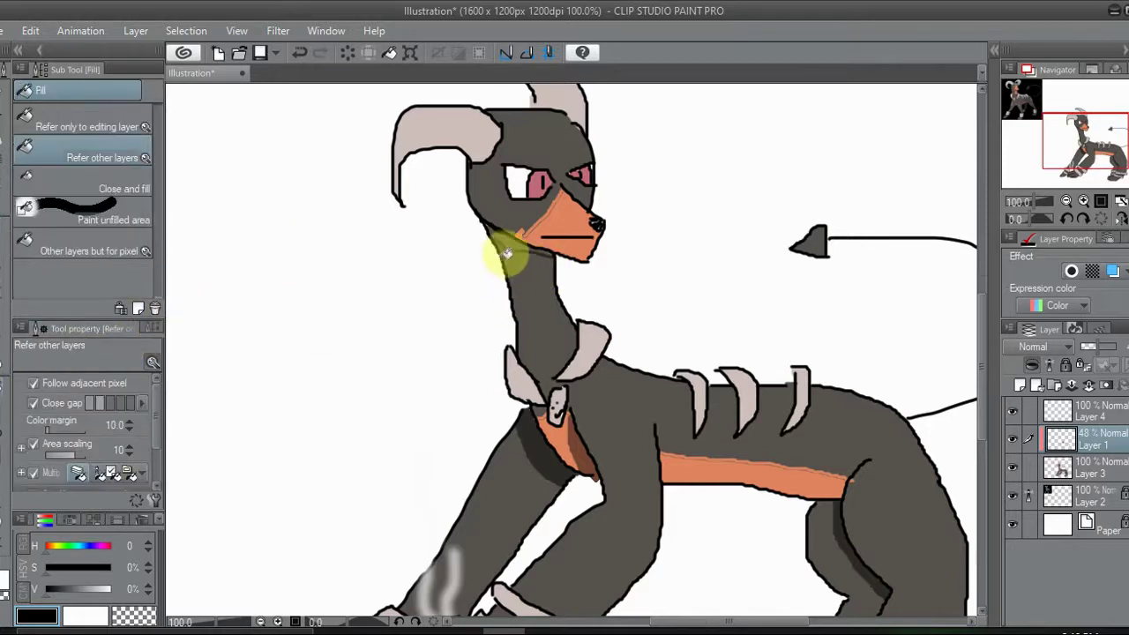
- Outline and fill small black shadows around the ankle bands on the creature's lower legs
{"action": "left_click", "coordinate": [7, 243]}
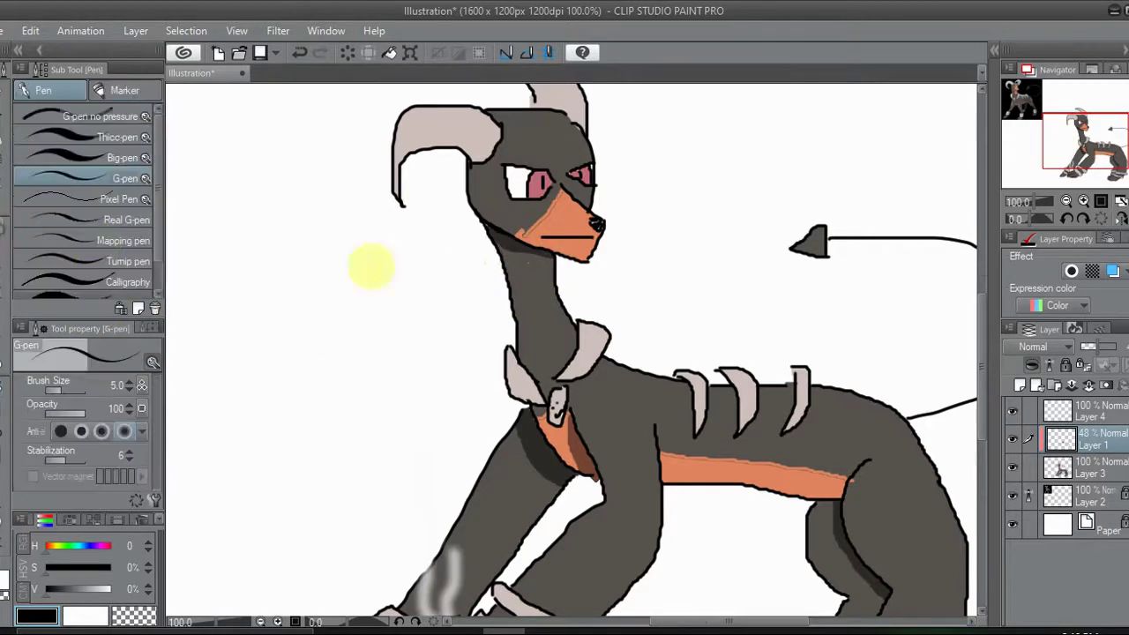
{"action": "left_click_drag", "start_coordinate": [1019, 174], "coordinate": [1040, 190]}
{"action": "mouse_move", "coordinate": [466, 392]}
{"action": "left_mouse_down"}
{"action": "mouse_move", "coordinate": [552, 347]}
{"action": "mouse_move", "coordinate": [572, 327]}
{"action": "mouse_move", "coordinate": [507, 325]}
{"action": "mouse_move", "coordinate": [538, 318]}
{"action": "mouse_move", "coordinate": [476, 396]}
{"action": "mouse_move", "coordinate": [491, 412]}
{"action": "mouse_move", "coordinate": [485, 422]}
{"action": "mouse_move", "coordinate": [393, 485]}
{"action": "left_mouse_up"}
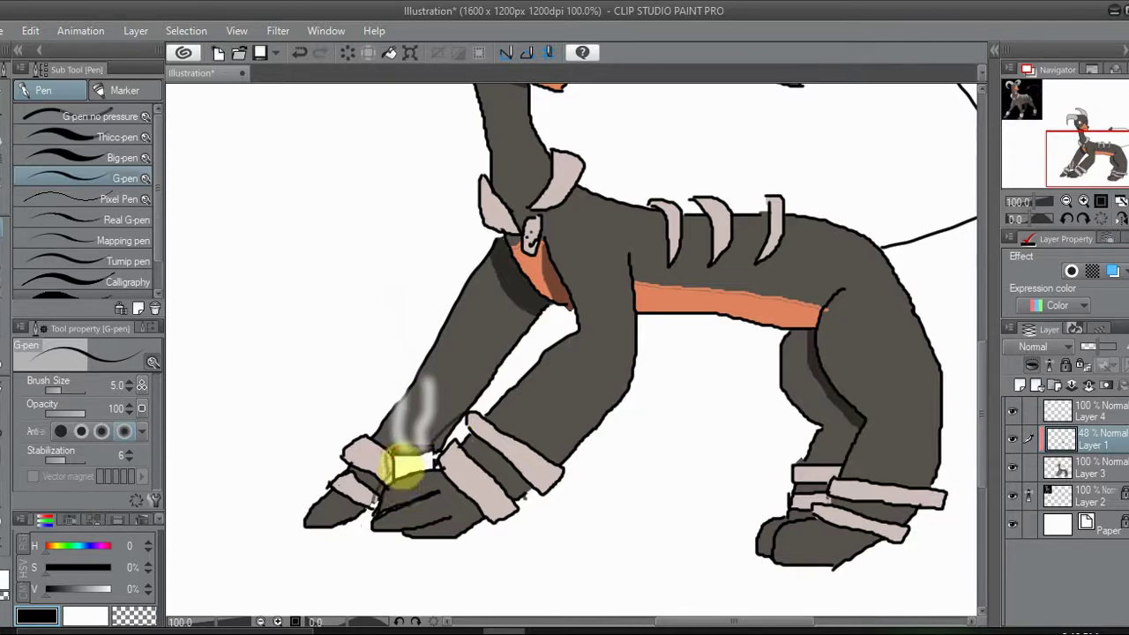
{"action": "left_click", "coordinate": [2, 390]}
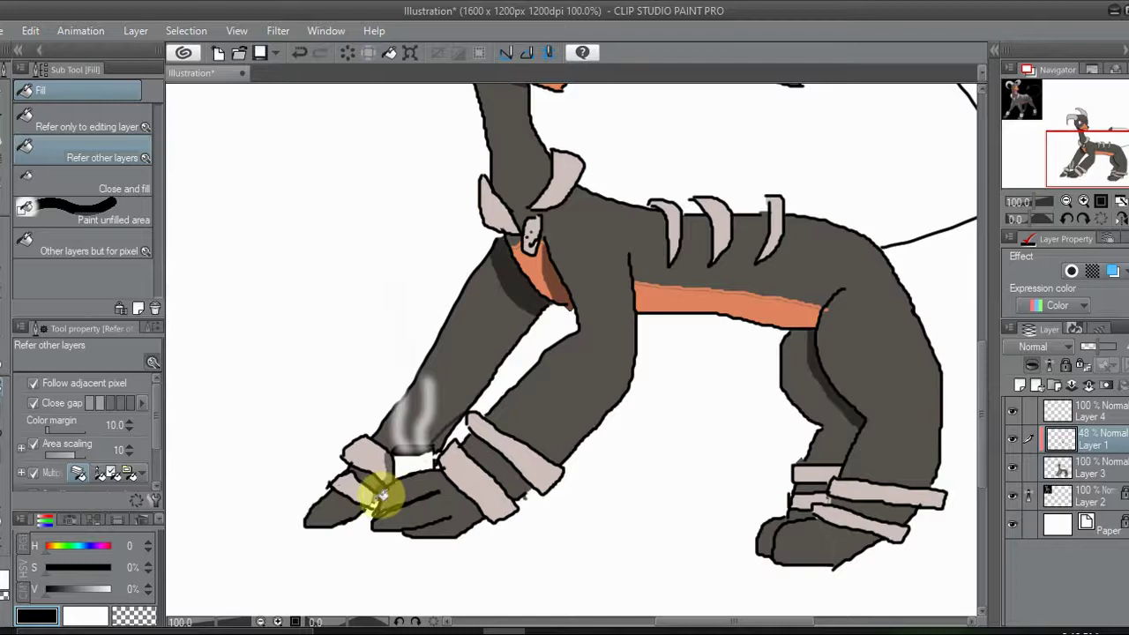
{"action": "left_click", "coordinate": [4, 226]}
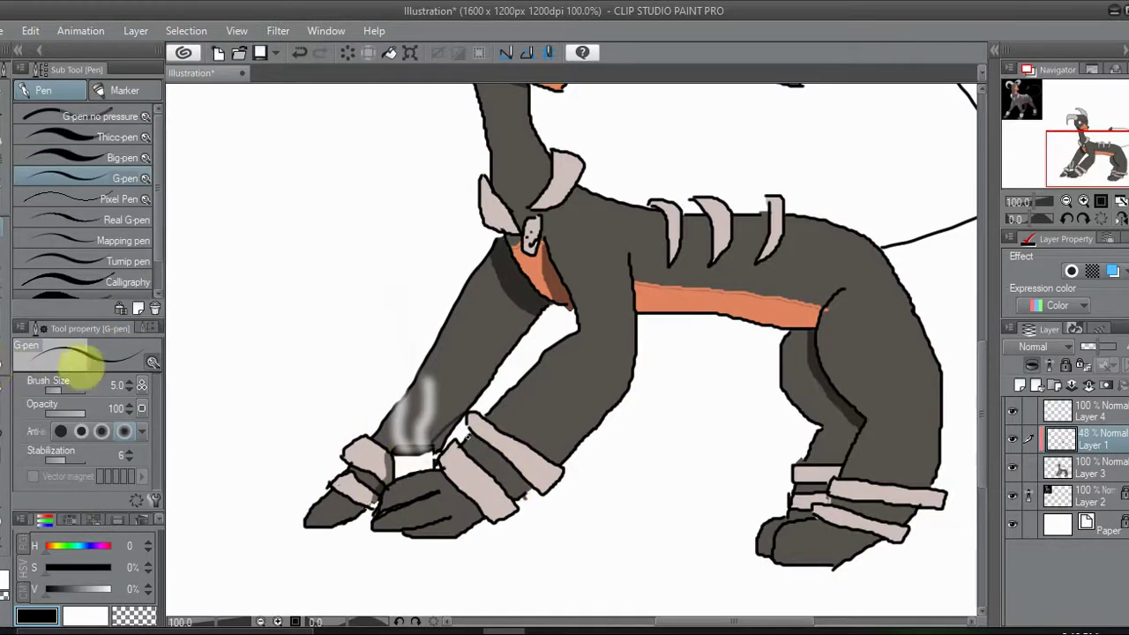
{"action": "left_click", "coordinate": [7, 404]}
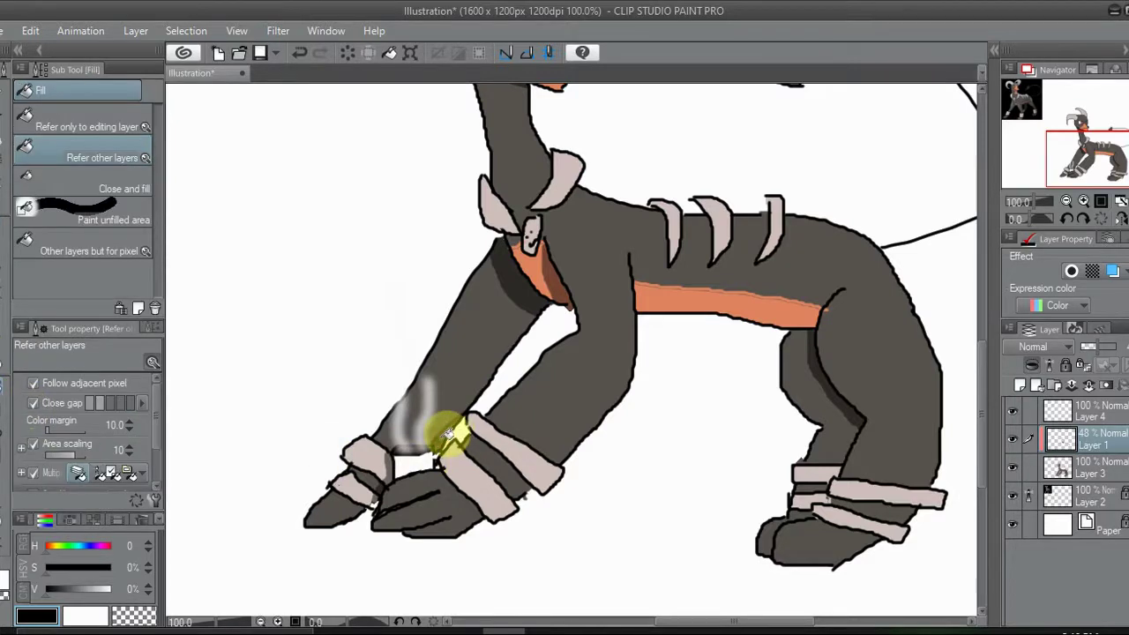
{"action": "mouse_move", "coordinate": [1106, 165]}
{"action": "left_mouse_down"}
{"action": "mouse_move", "coordinate": [1121, 121]}
{"action": "mouse_move", "coordinate": [1115, 155]}
{"action": "left_mouse_up"}
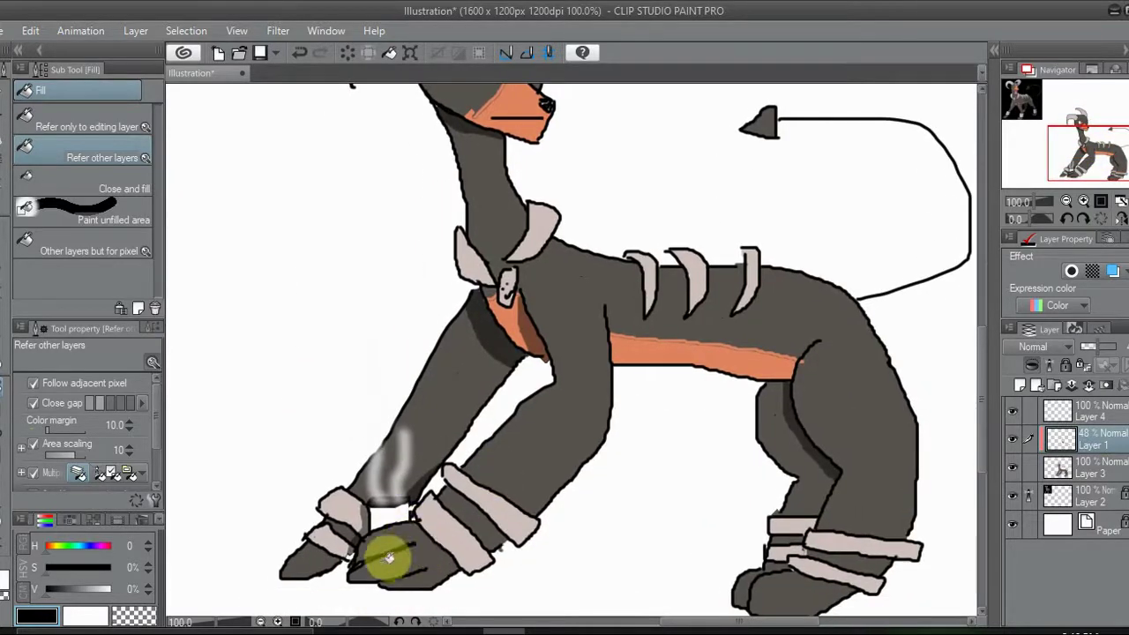
{"action": "left_click", "coordinate": [6, 238]}
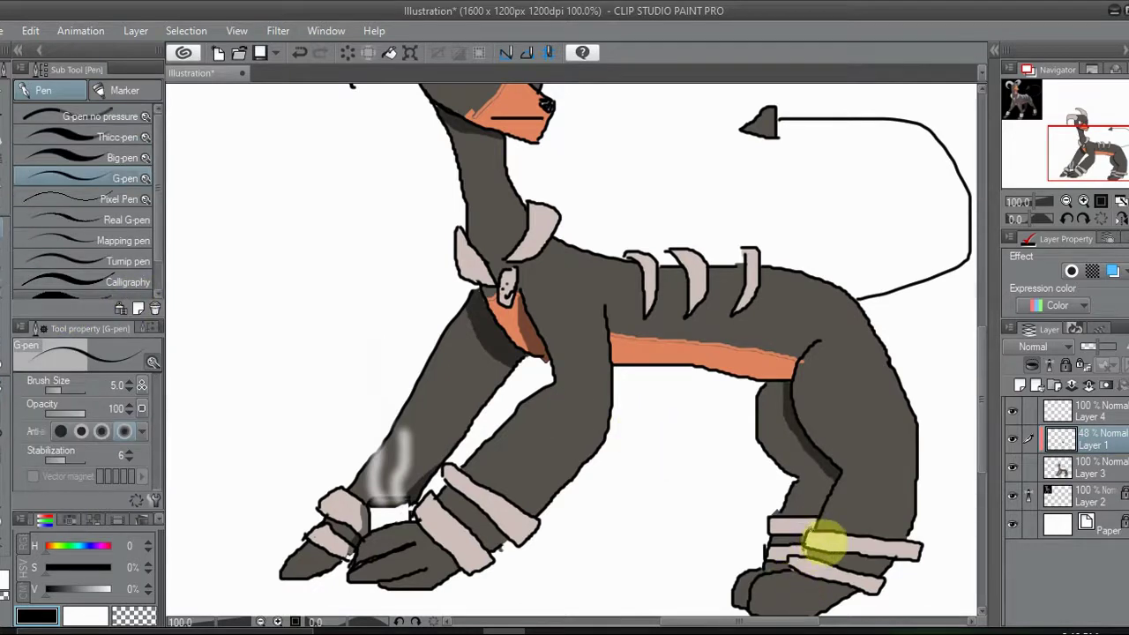
{"action": "mouse_move", "coordinate": [1106, 144]}
{"action": "left_mouse_down"}
{"action": "mouse_move", "coordinate": [1003, 124]}
{"action": "mouse_move", "coordinate": [1029, 109]}
{"action": "mouse_move", "coordinate": [1104, 194]}
{"action": "mouse_move", "coordinate": [1102, 170]}
{"action": "left_mouse_up"}
{"action": "scroll", "coordinate": [1102, 170], "scroll_direction": "down", "scroll_amount": 5}
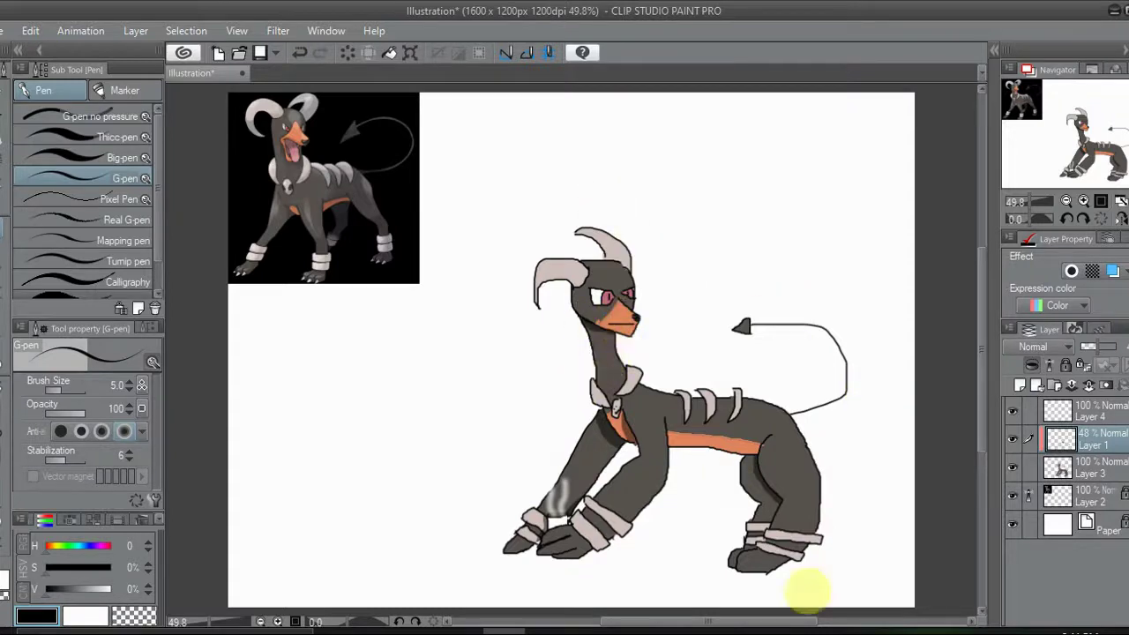
- Merge the shadow layer (Layer 1) and the airbrushed Layer 4 down into Layer 3
{"action": "left_click", "coordinate": [1090, 389]}
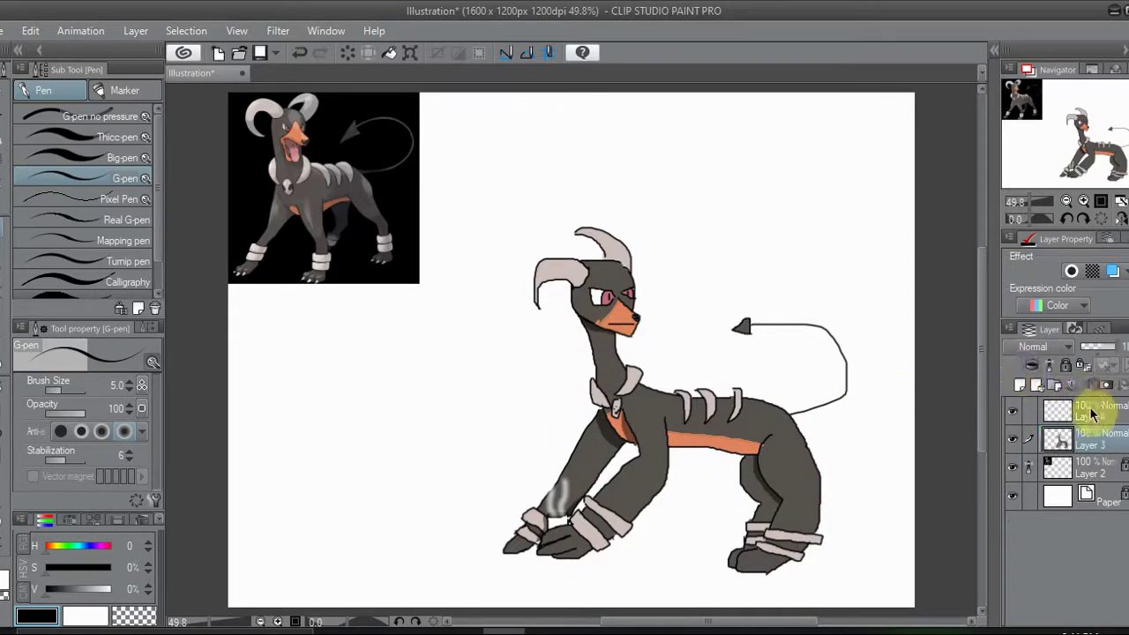
{"action": "left_click", "coordinate": [1011, 412]}
{"action": "left_click", "coordinate": [1011, 412]}
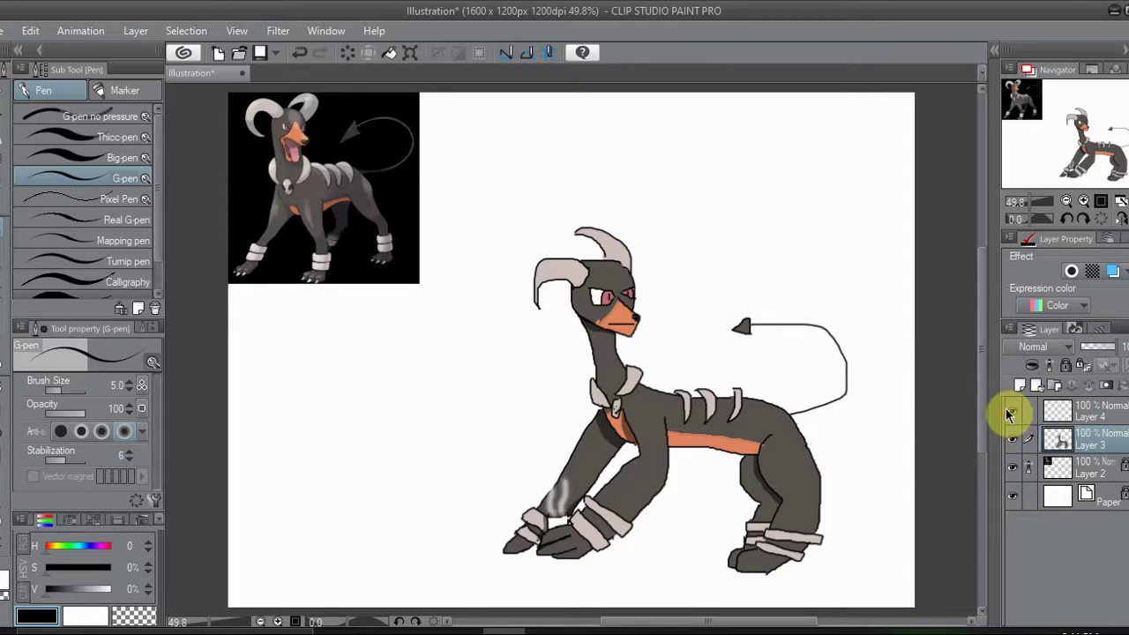
{"action": "left_click", "coordinate": [1085, 410]}
{"action": "left_click", "coordinate": [1099, 389]}
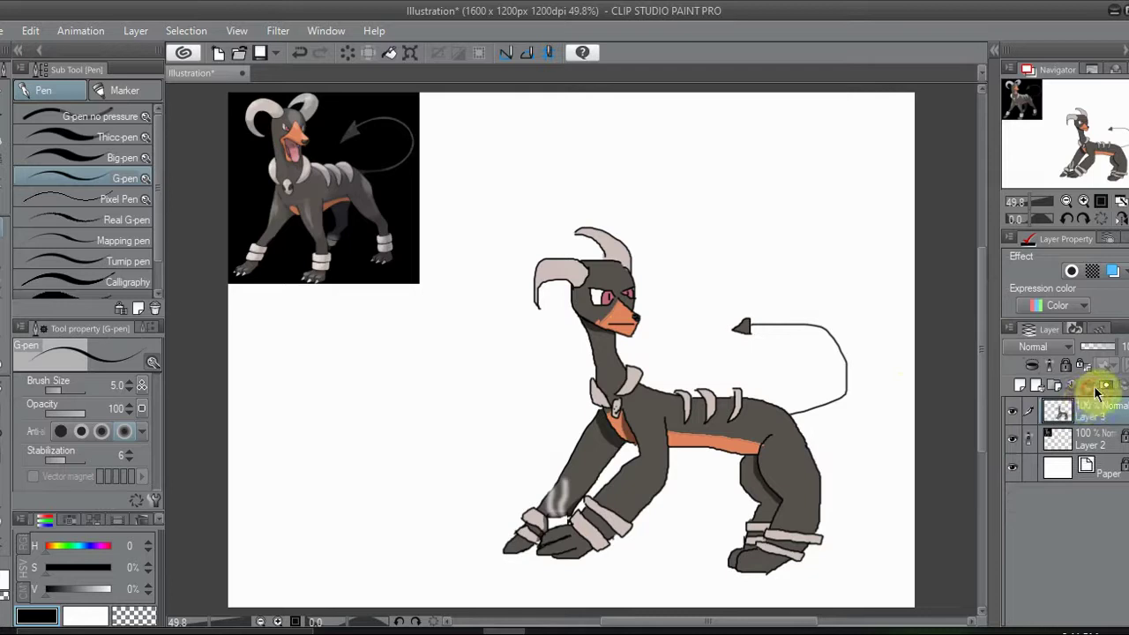